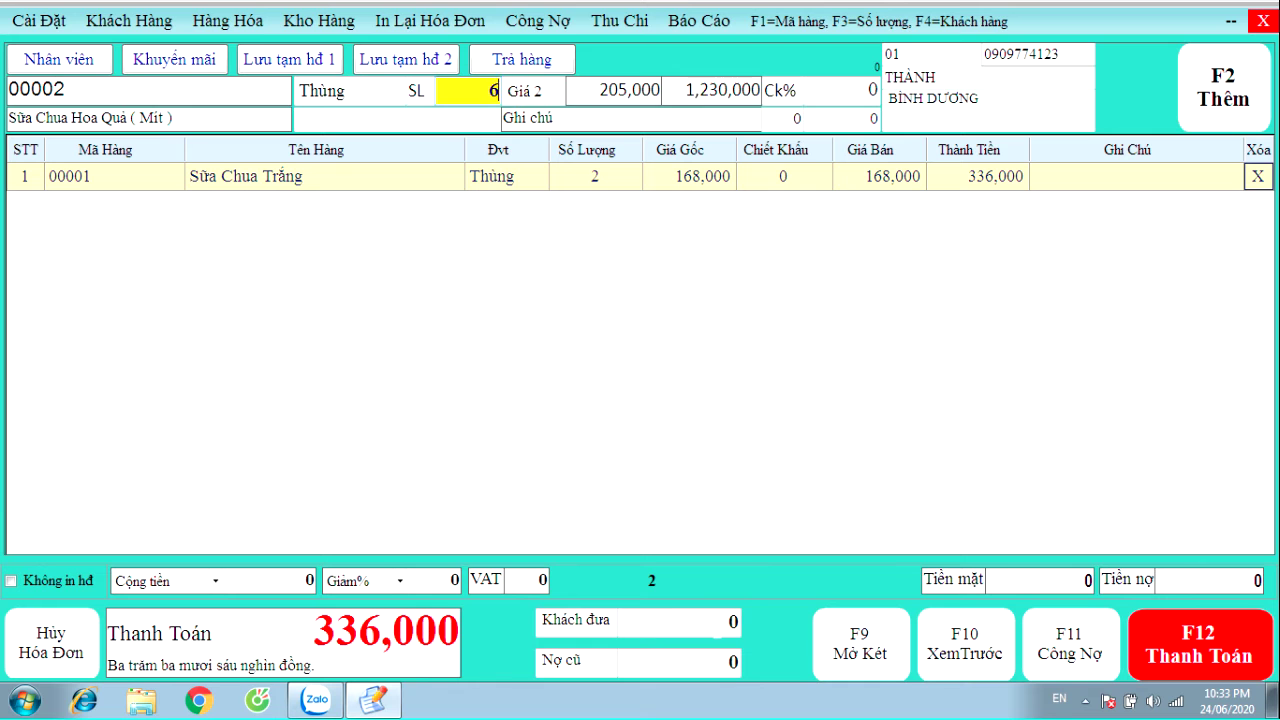
Add six cartons of Mít yogurt, then pay for and print the 1,566,000 invoice
key(Return)
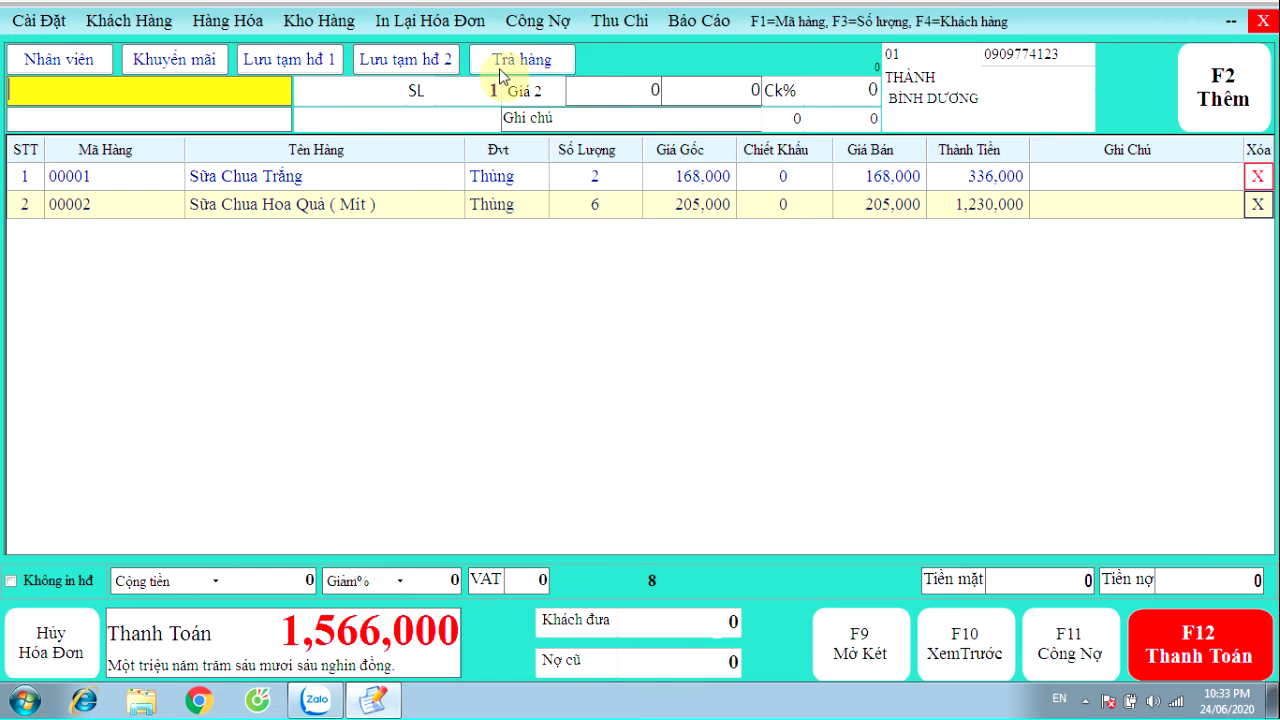
click(1172, 632)
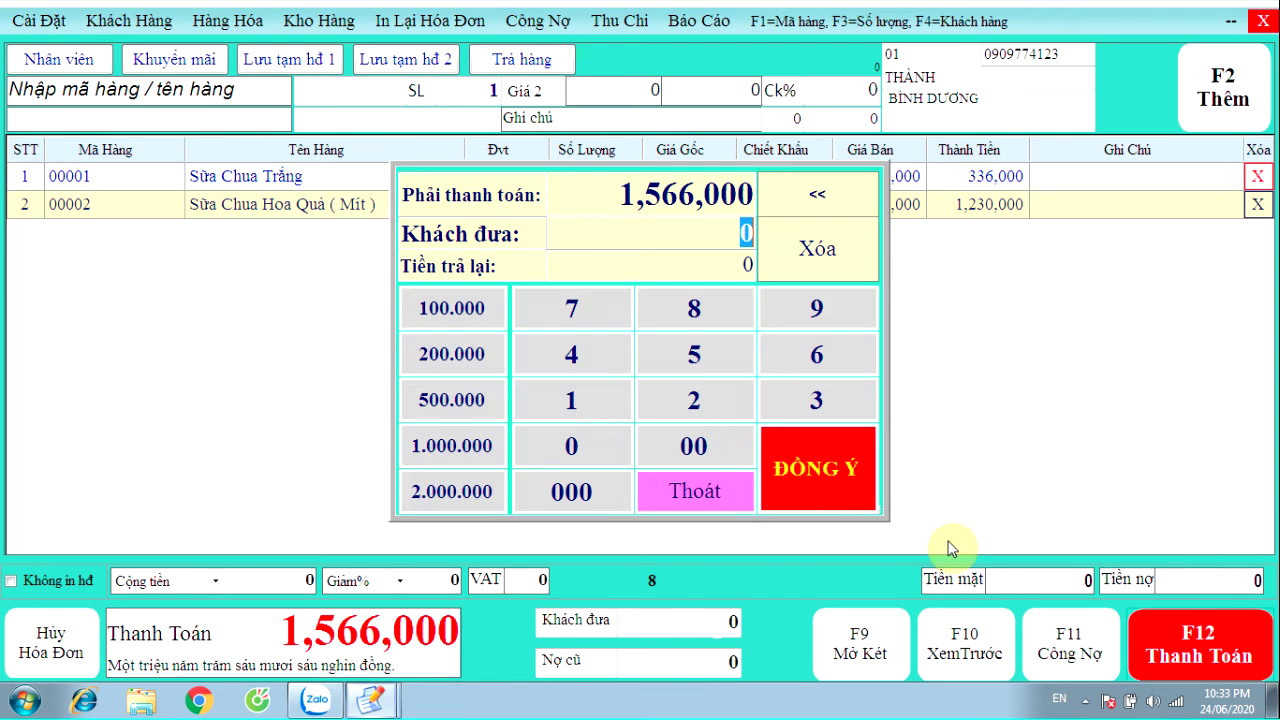
click(757, 476)
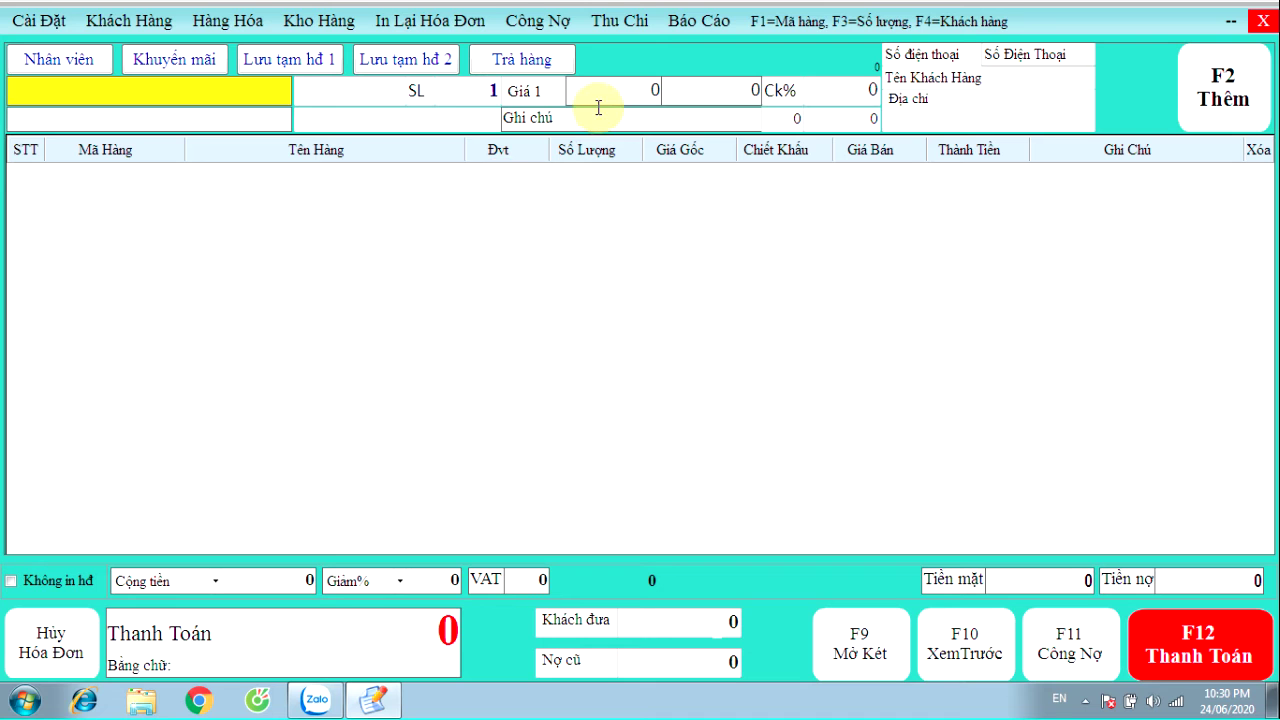
Check the available price levels, keep Giá 1, and bring up the Cài Đặt menu
click(522, 95)
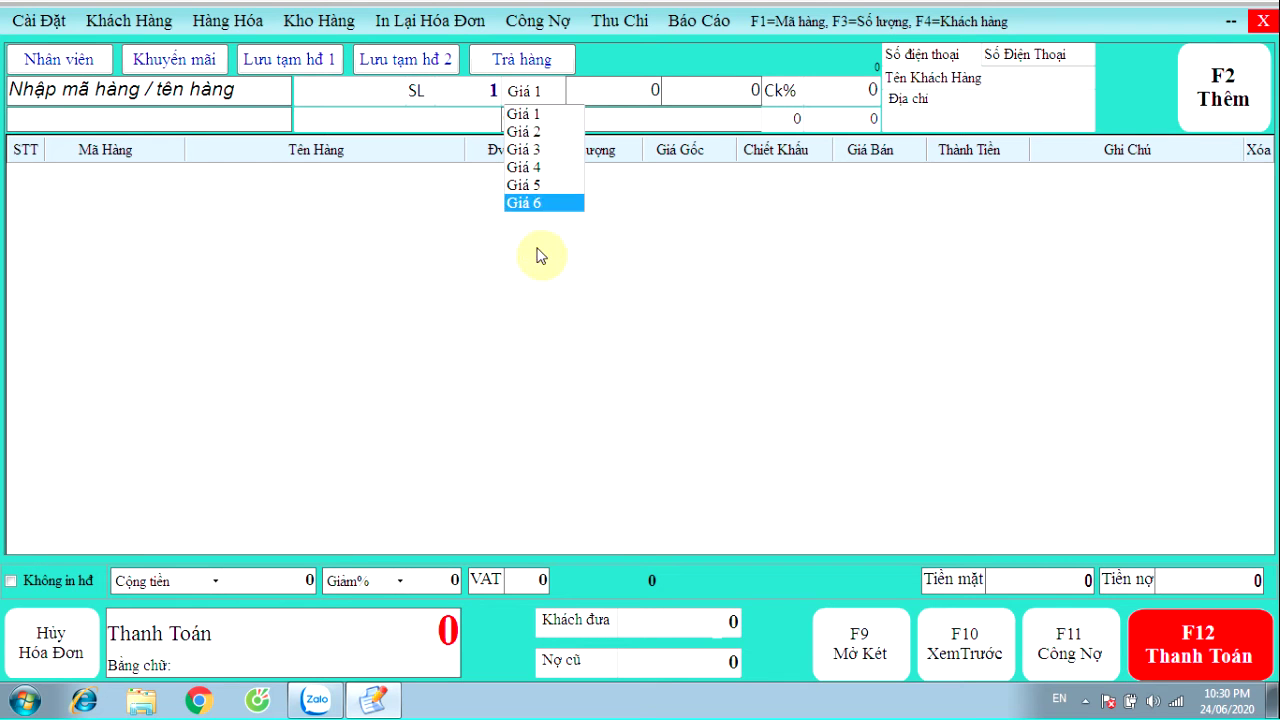
click(593, 328)
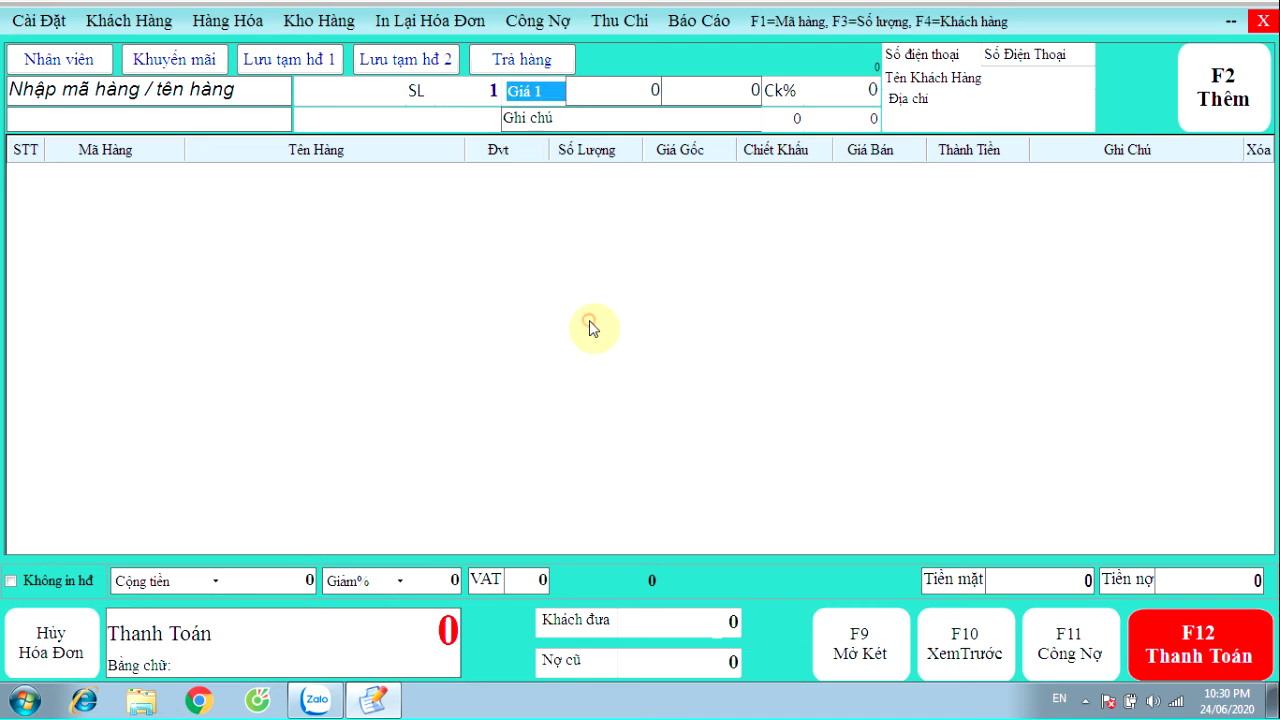
click(226, 87)
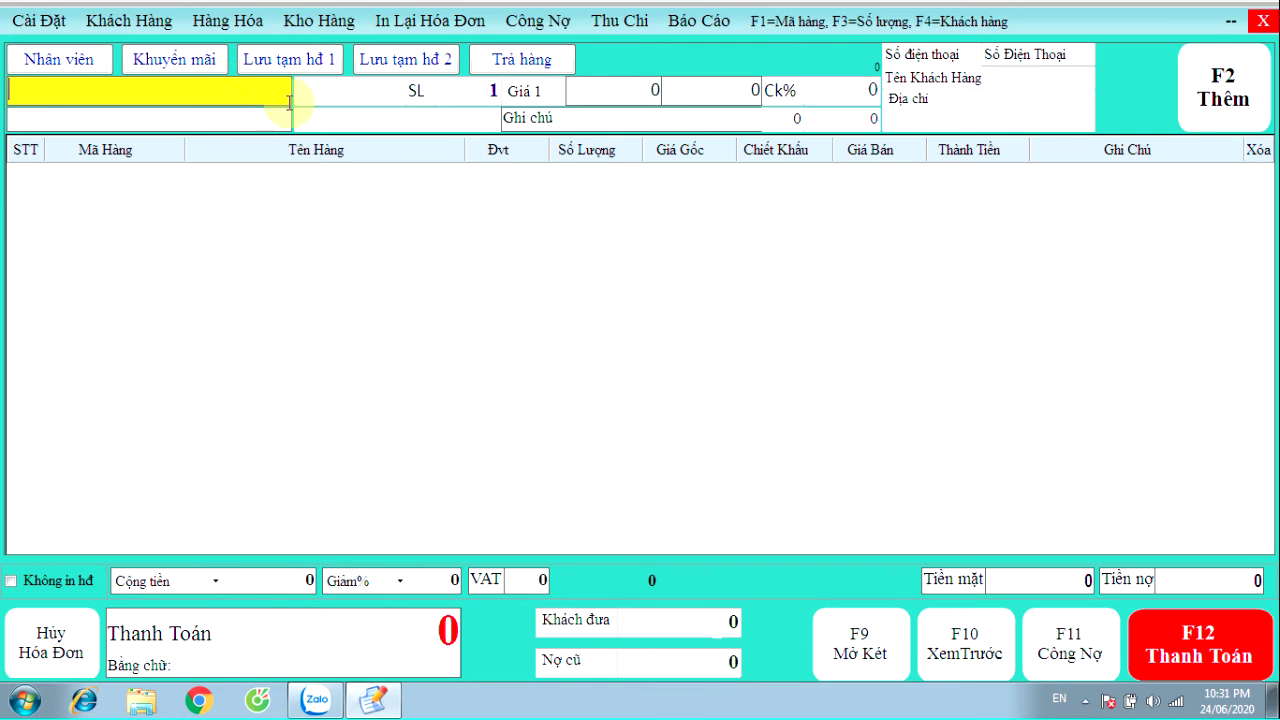
click(40, 24)
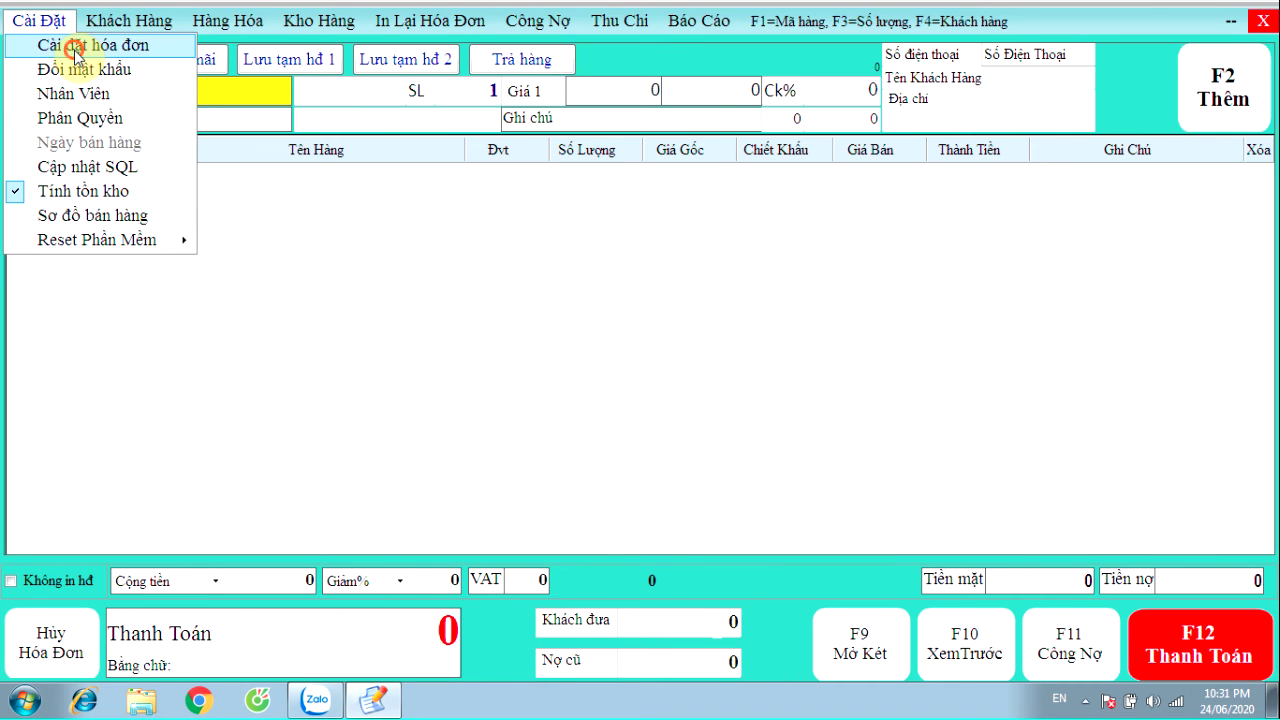
Review the company name and store address in the invoice settings, then save them
click(78, 48)
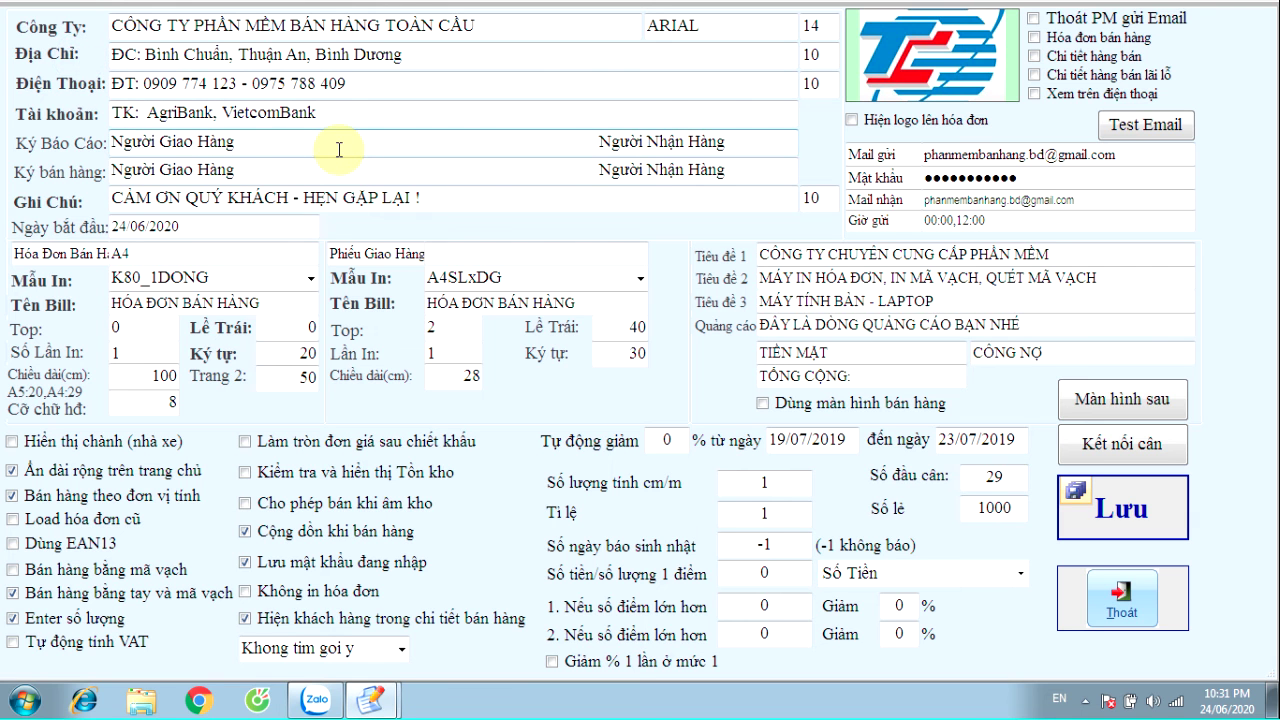
drag(495, 29, 75, 28)
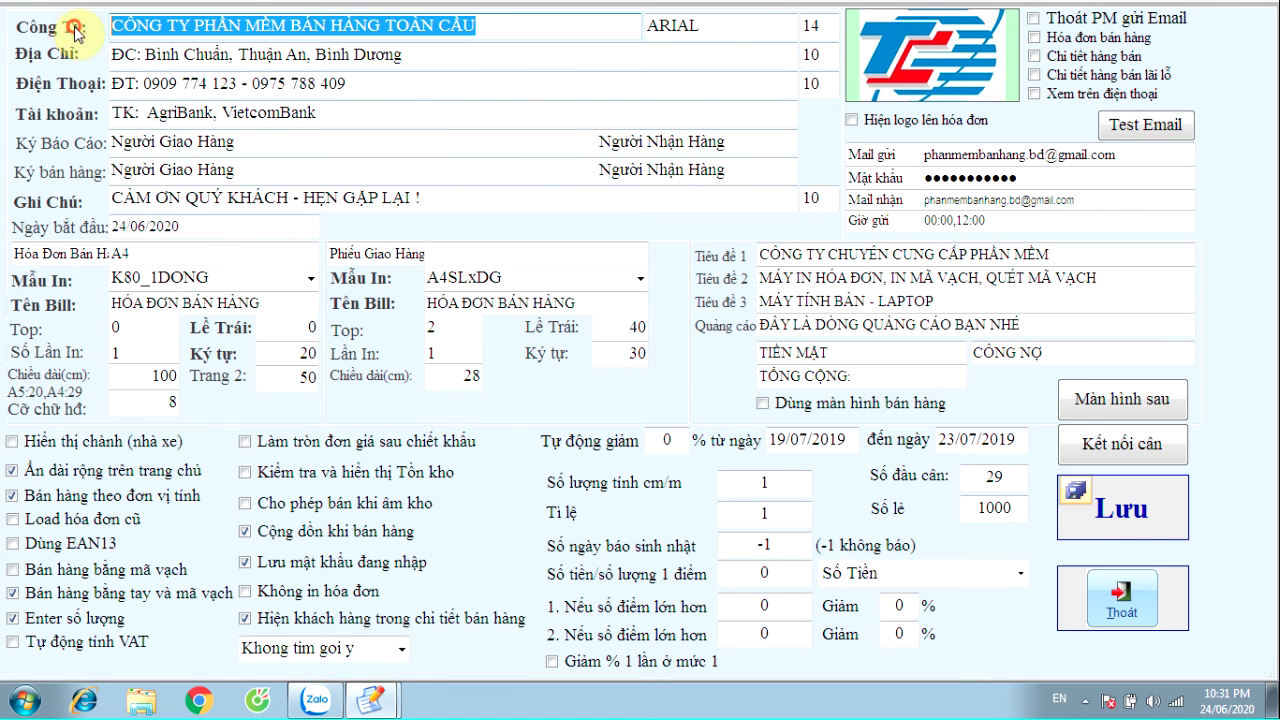
drag(449, 61, 50, 70)
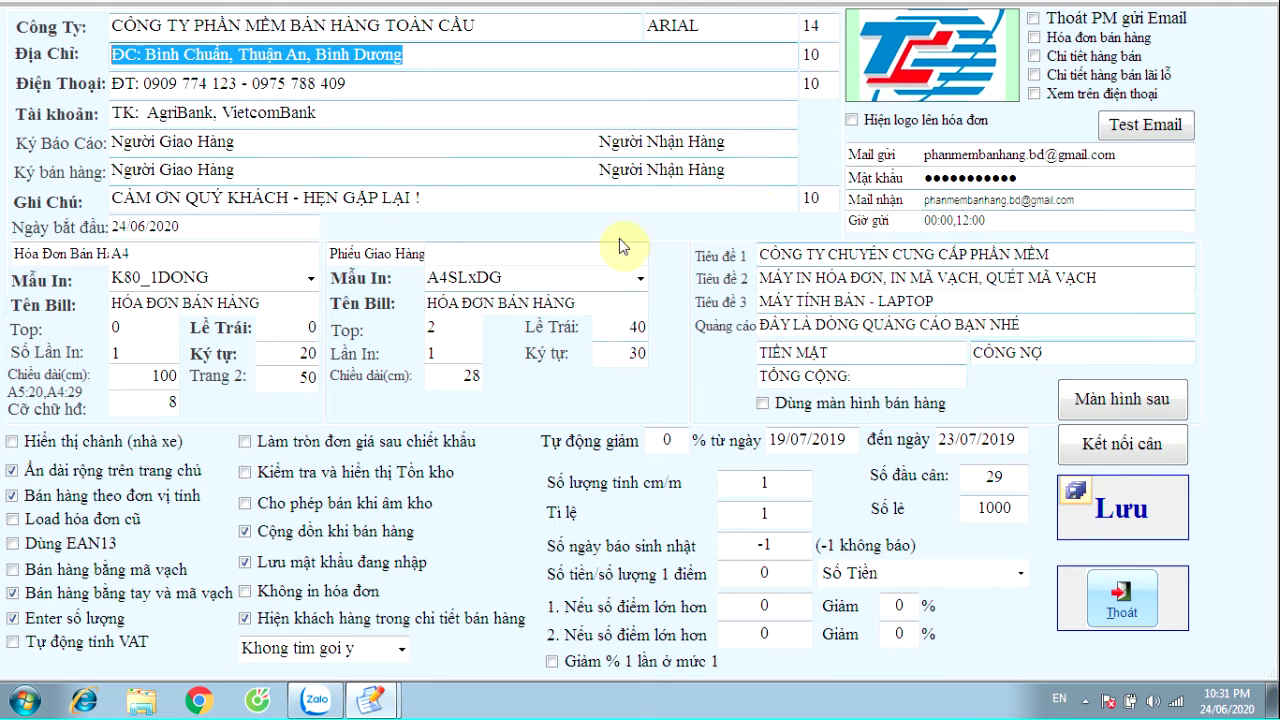
click(1122, 508)
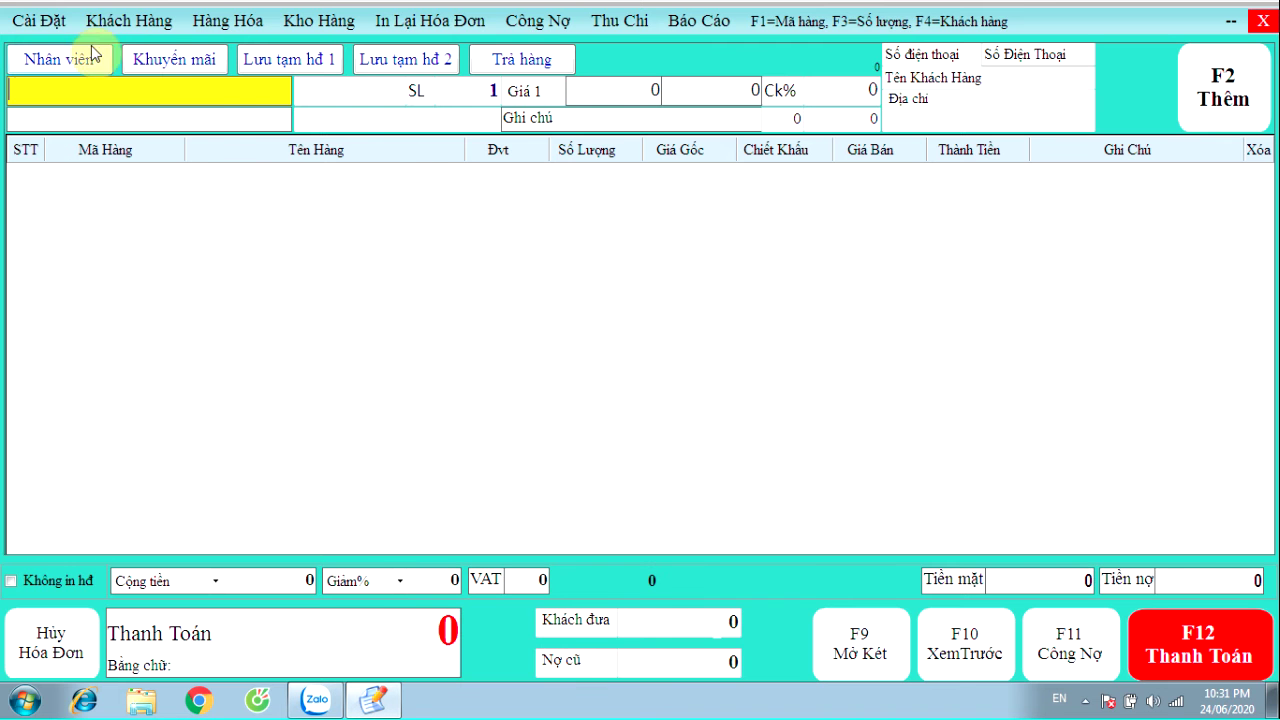
Open the staff permissions and select the QUẢN LÝ permission group
click(39, 20)
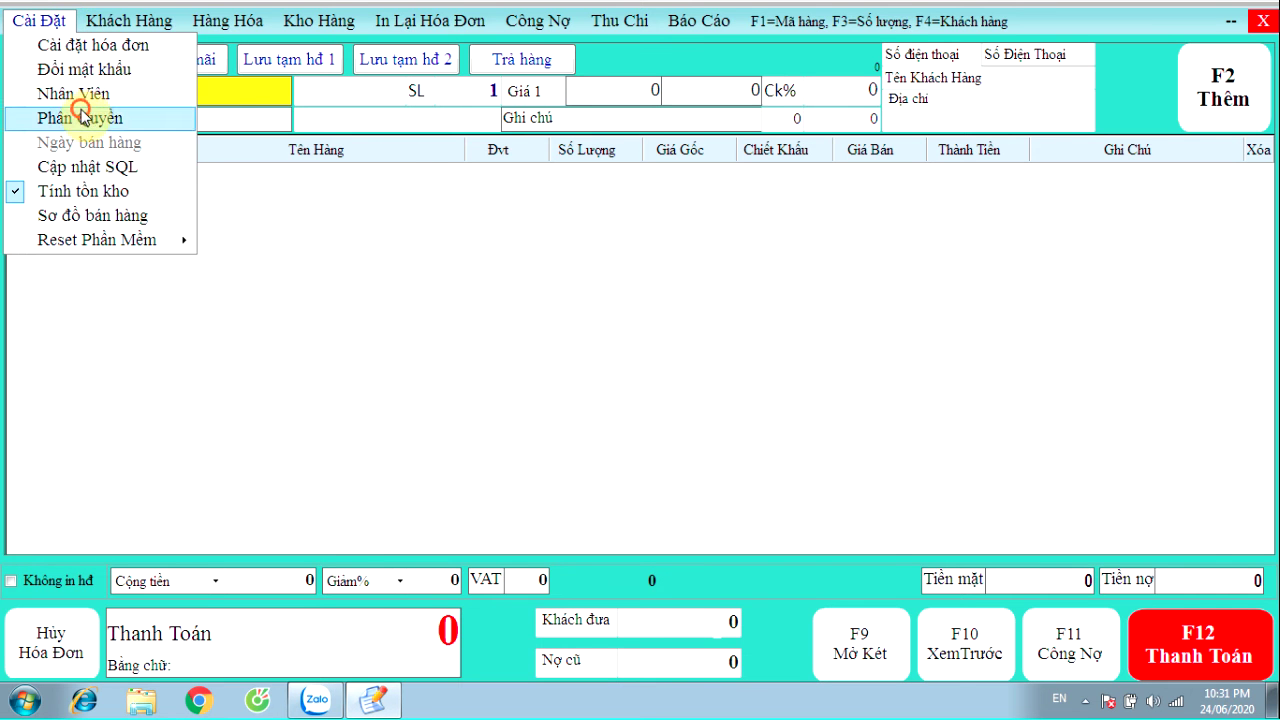
click(83, 116)
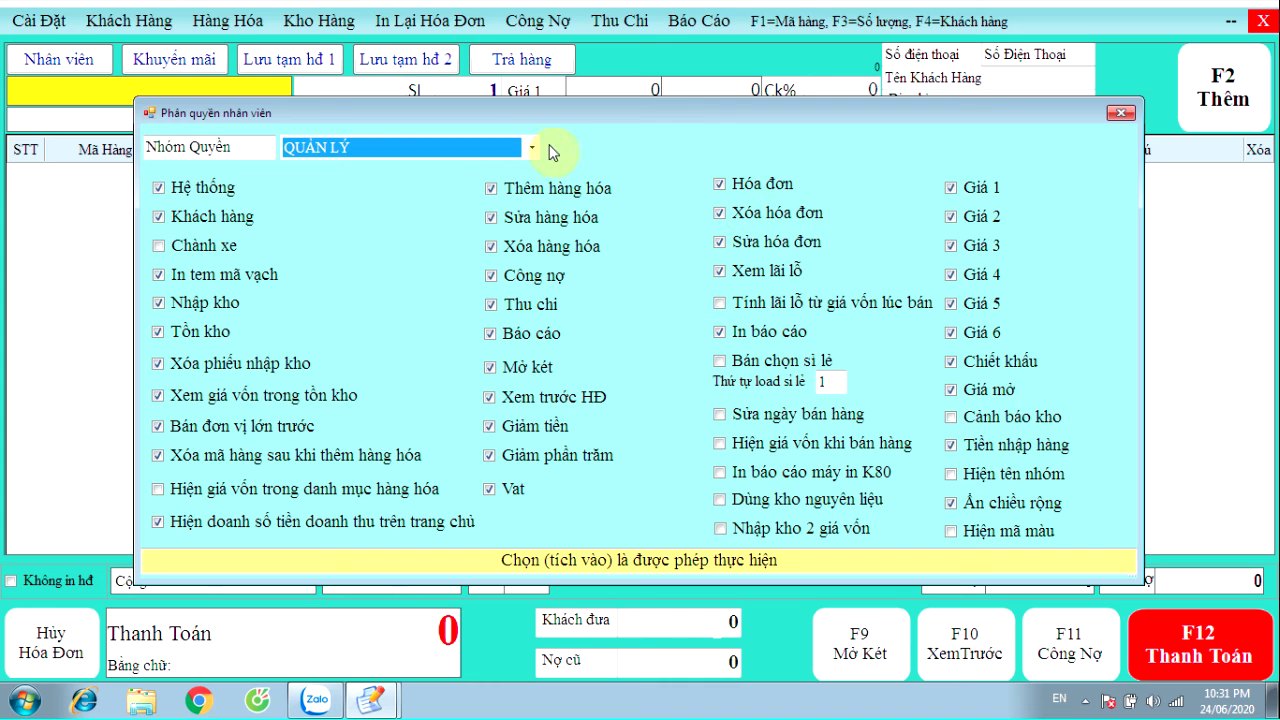
click(532, 147)
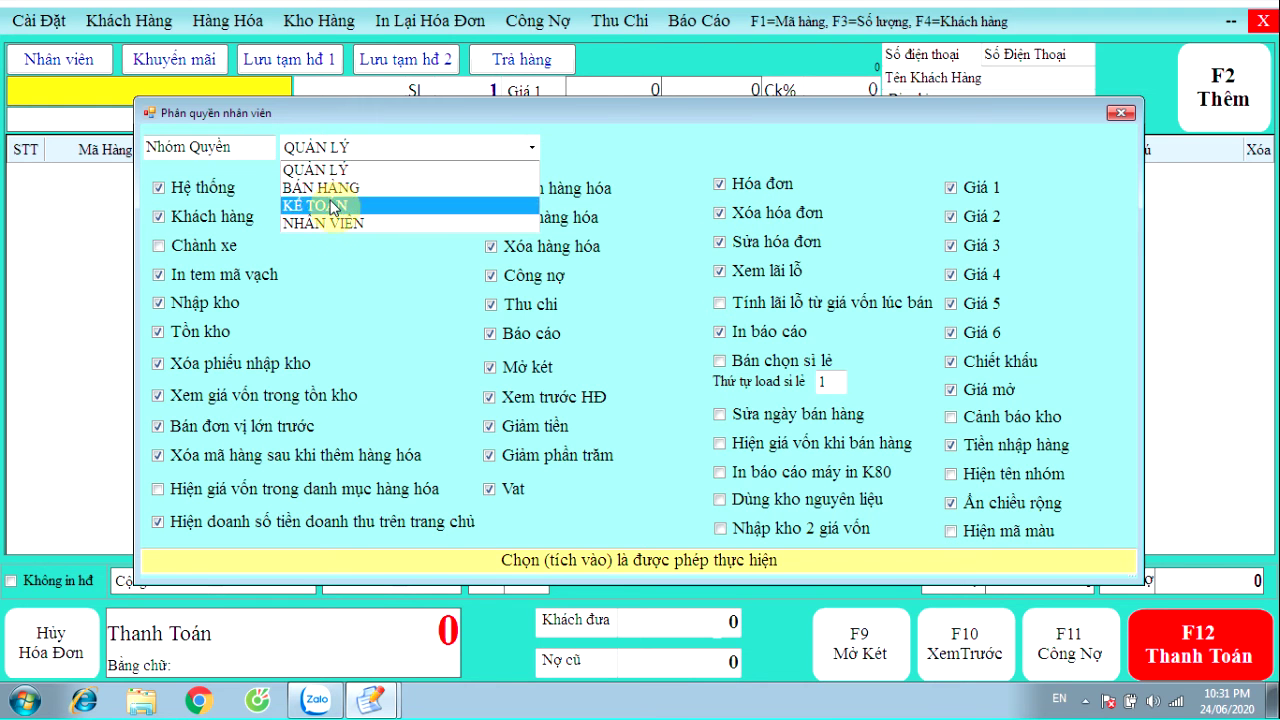
click(363, 172)
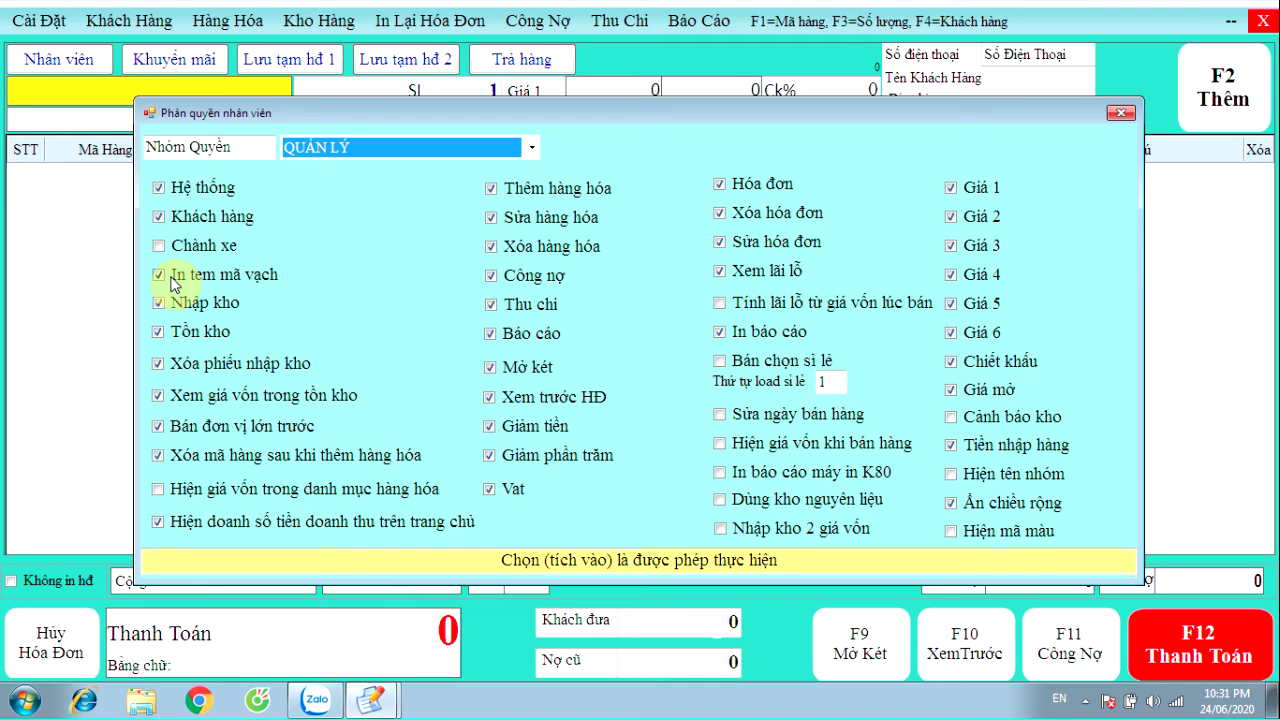
Toggle Hệ thống and Khách hàng off and back on, then open the customer and supplier list
click(200, 219)
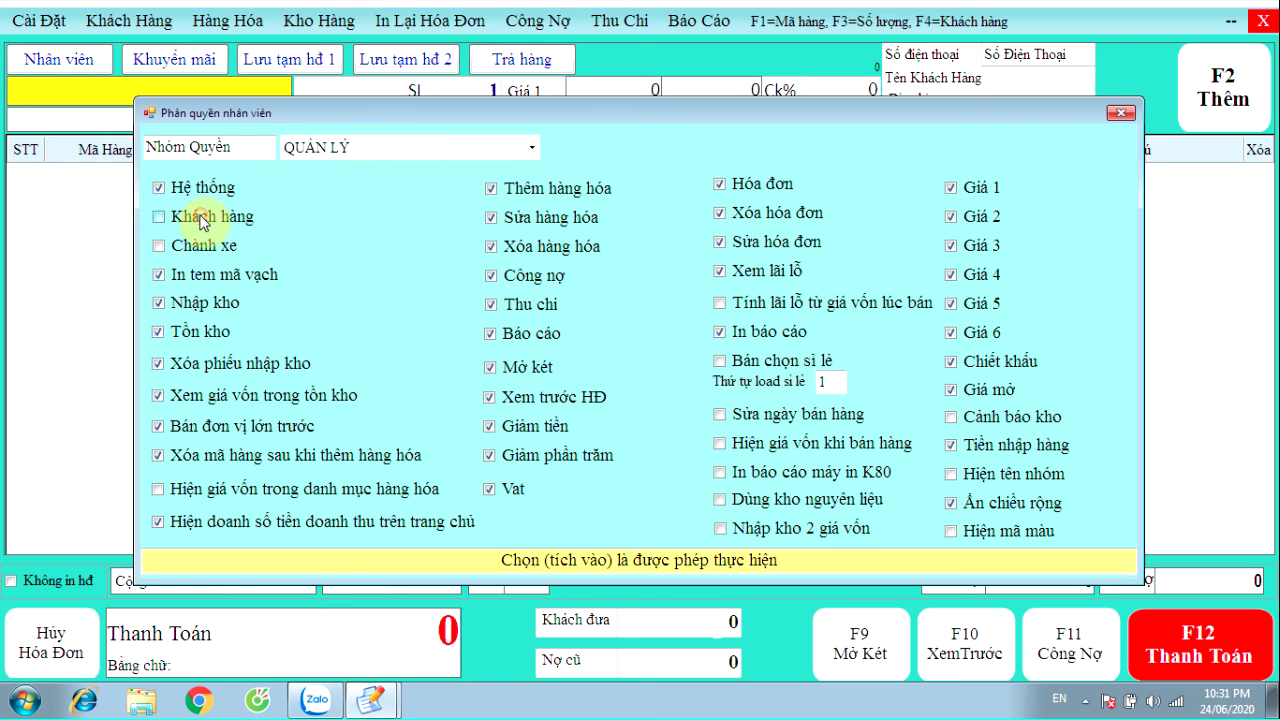
click(208, 192)
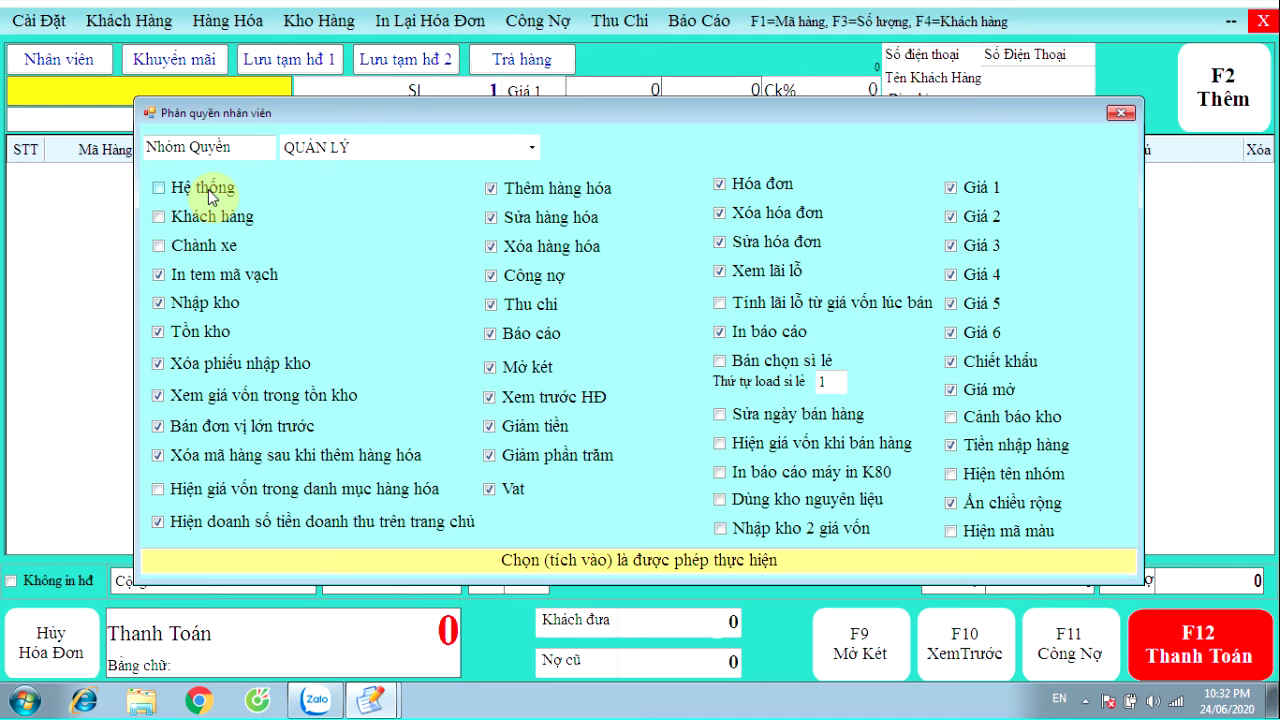
click(204, 191)
click(186, 215)
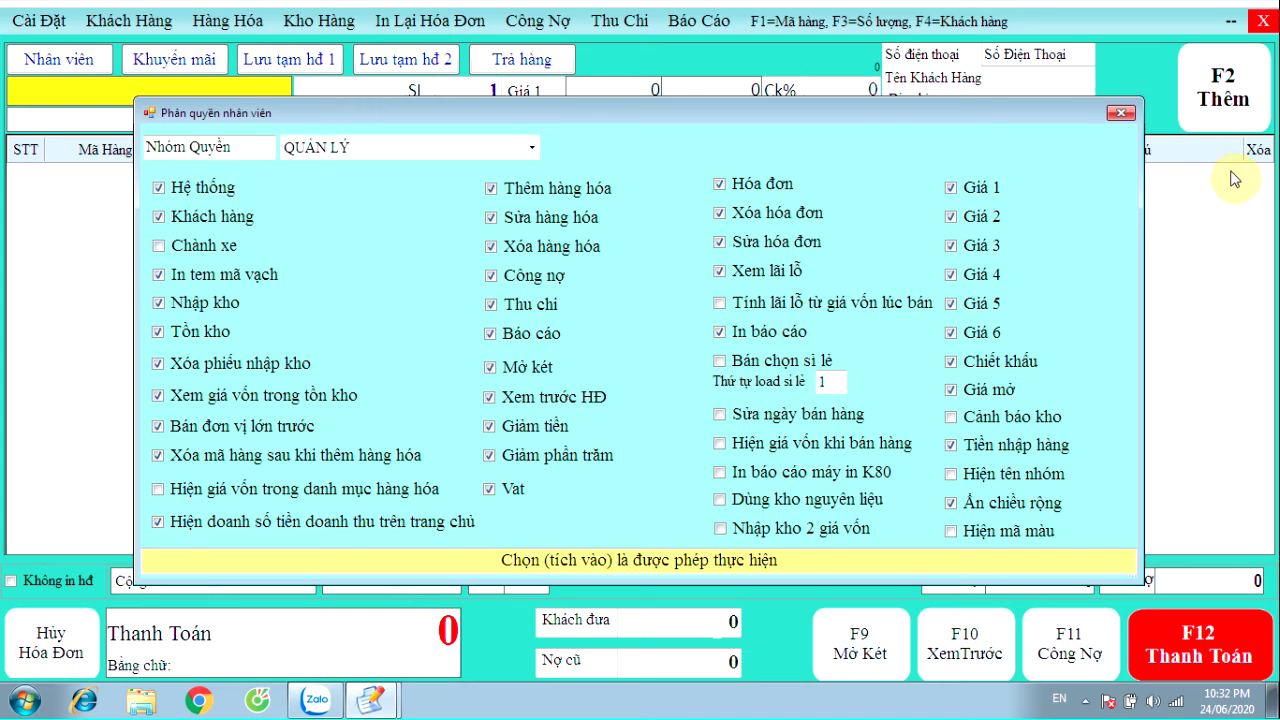
click(1121, 112)
click(110, 22)
click(148, 62)
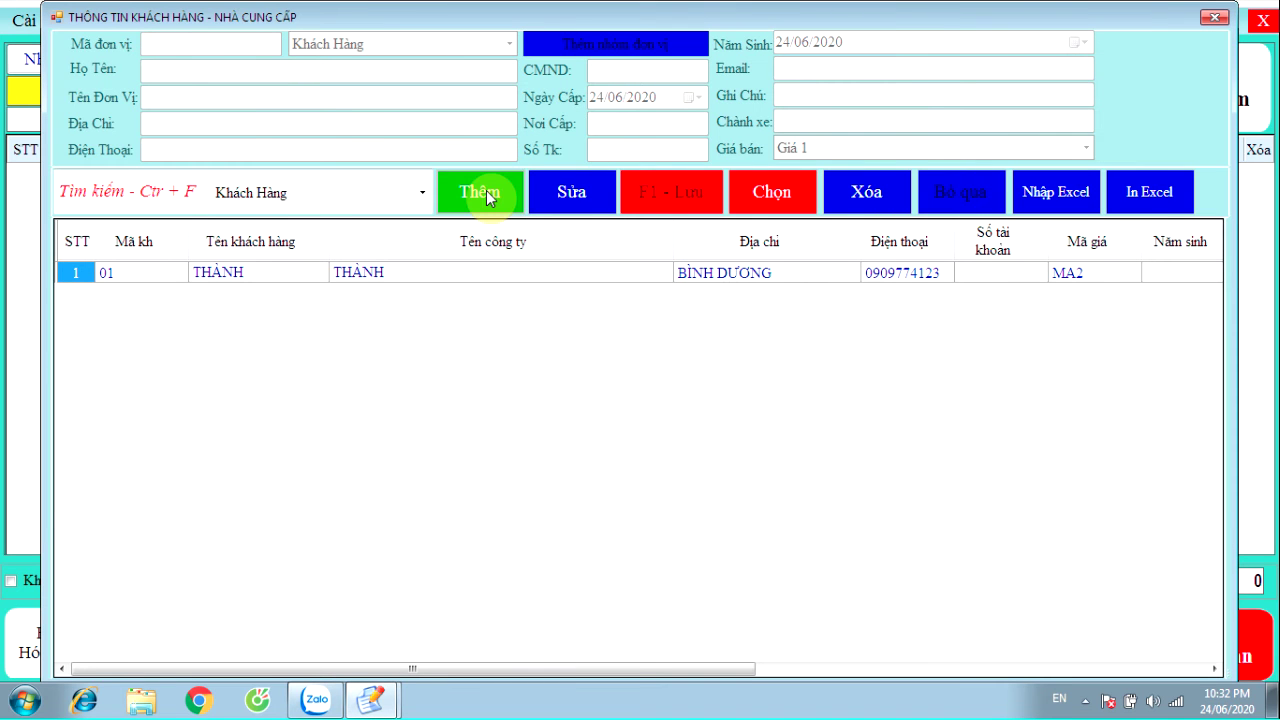
Close the customer and supplier list showing the single MA2-priced customer
click(1214, 17)
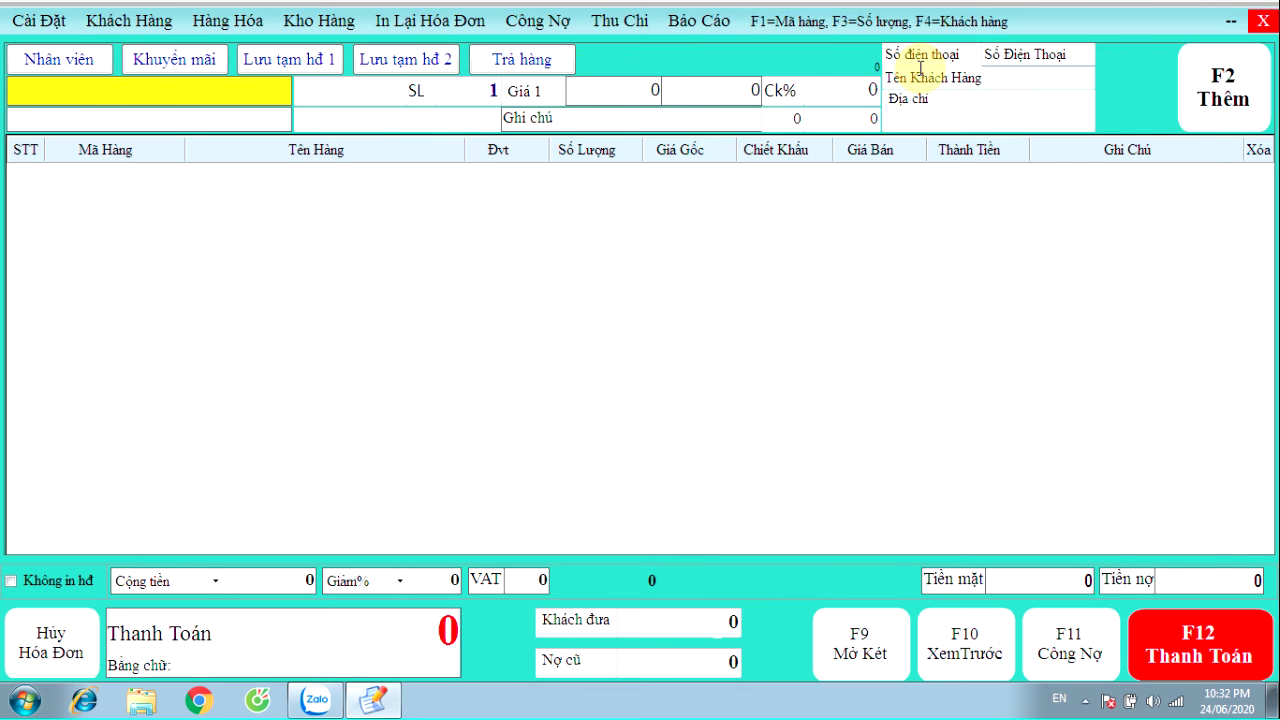
click(245, 20)
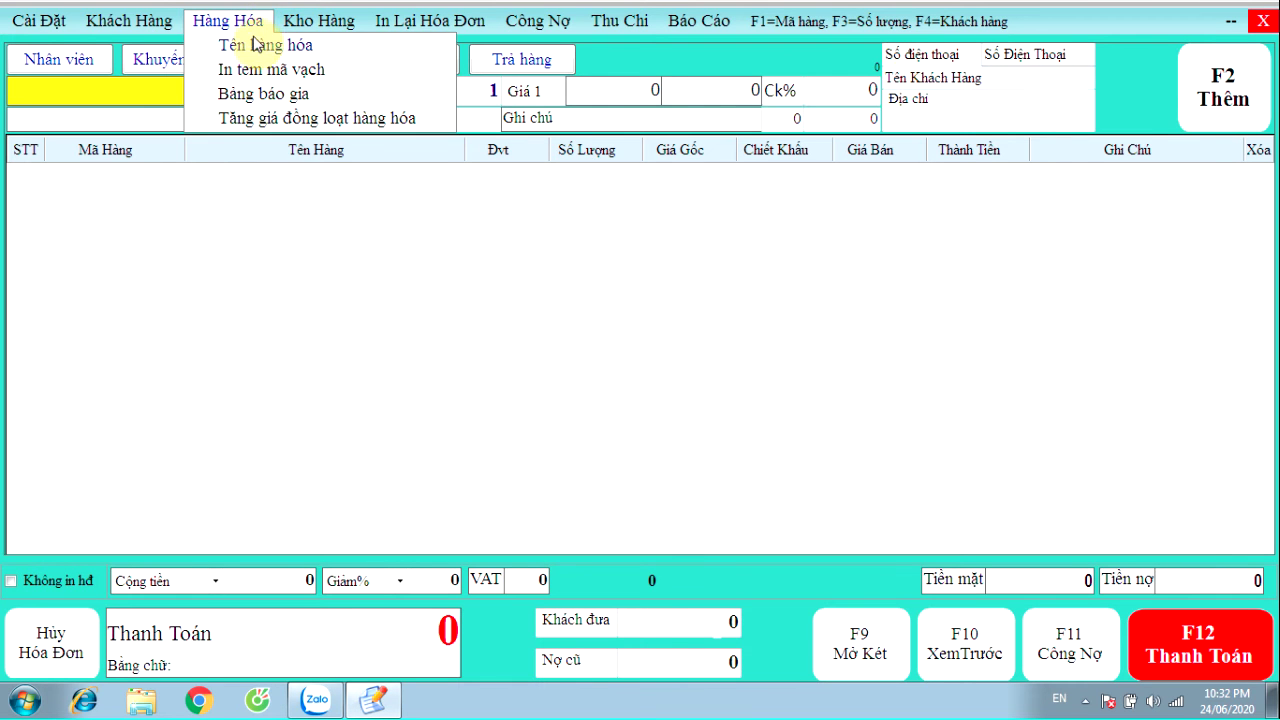
click(255, 52)
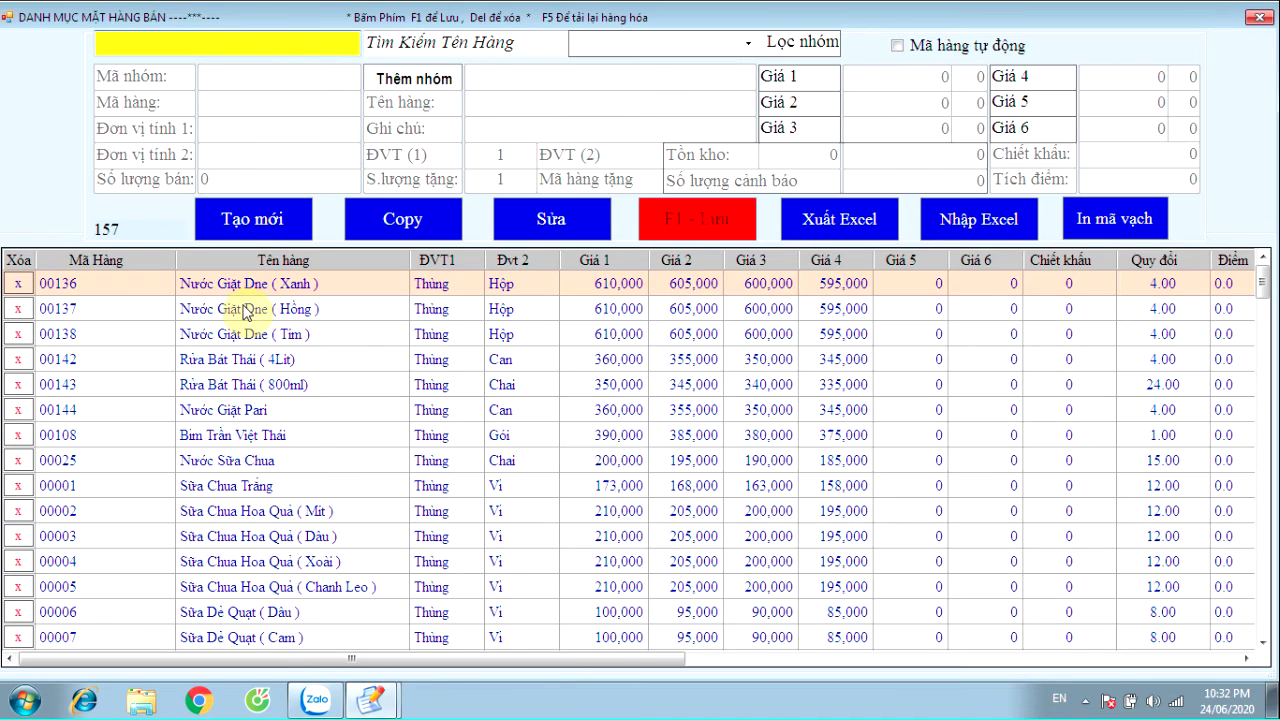
click(251, 308)
scroll(250, 290, down, 9)
scroll(242, 400, up, 9)
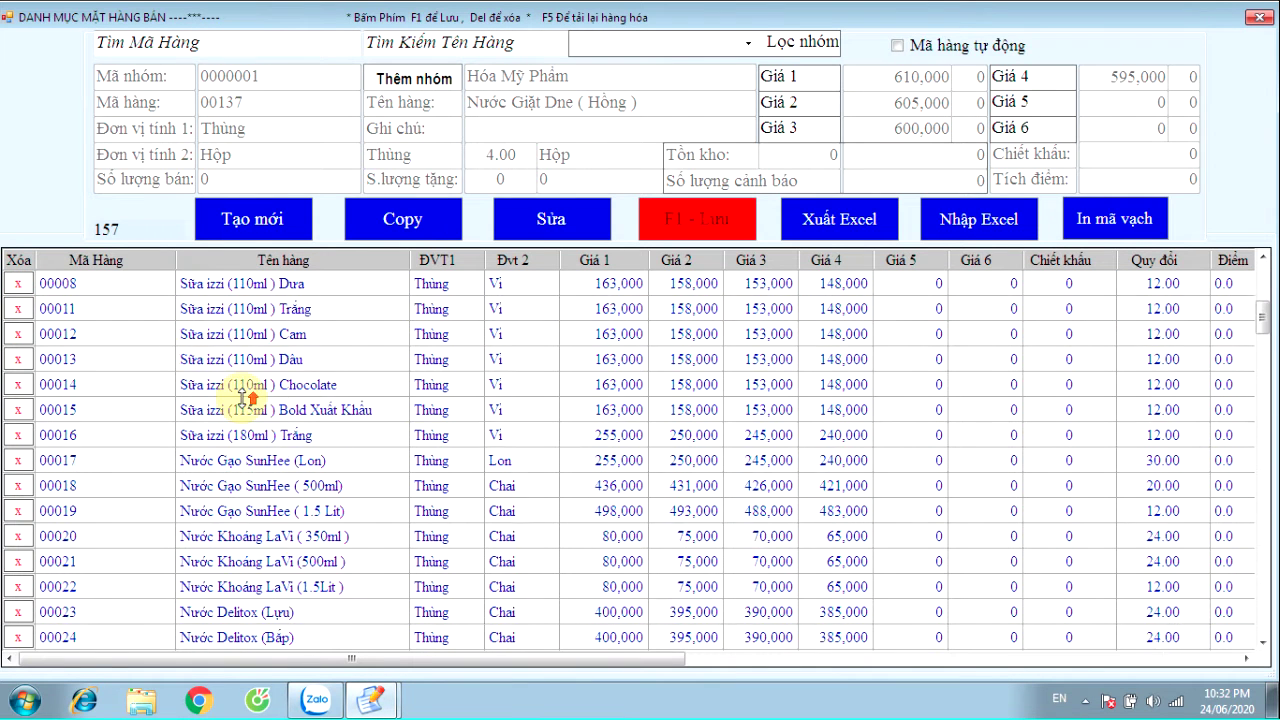
click(253, 207)
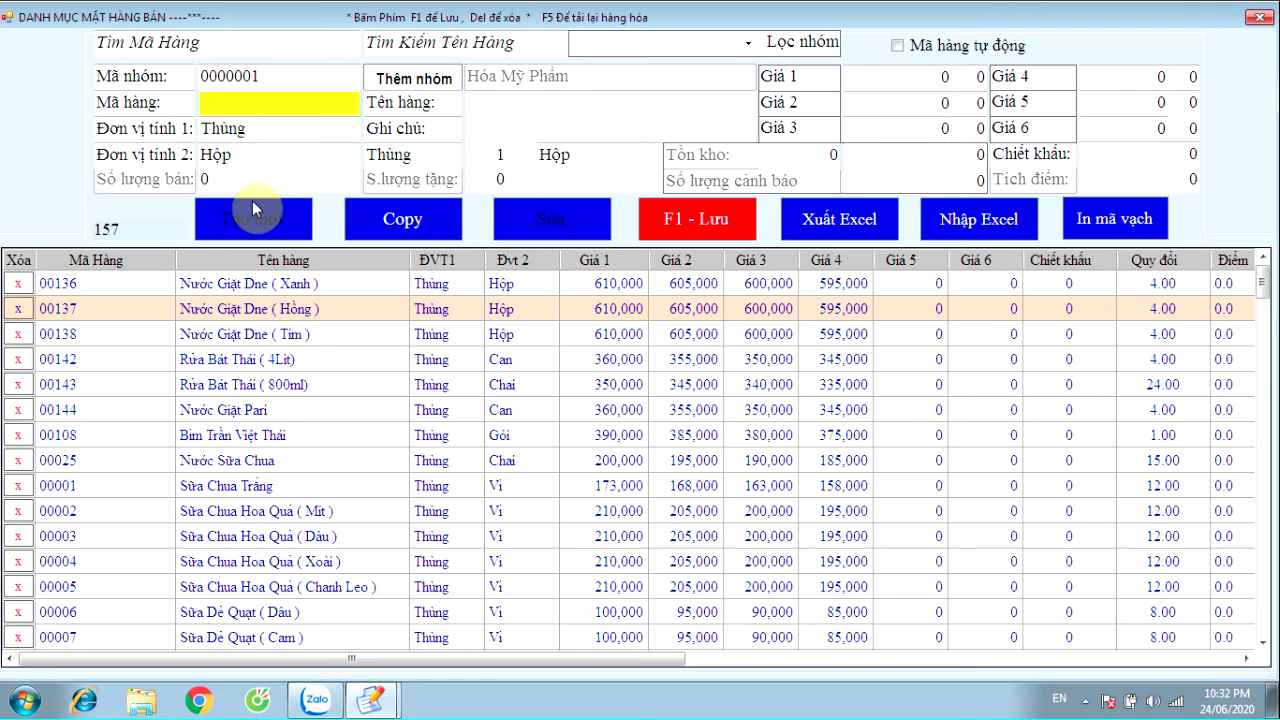
click(413, 78)
click(427, 388)
click(430, 326)
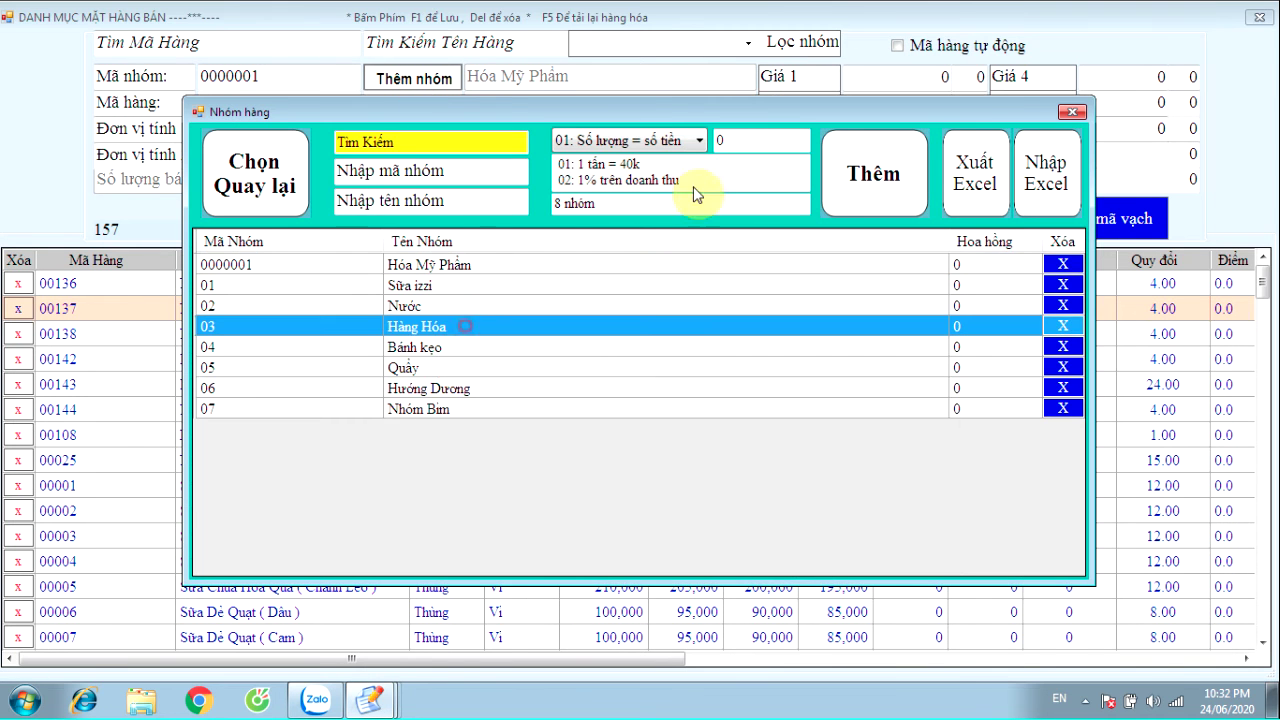
click(1071, 111)
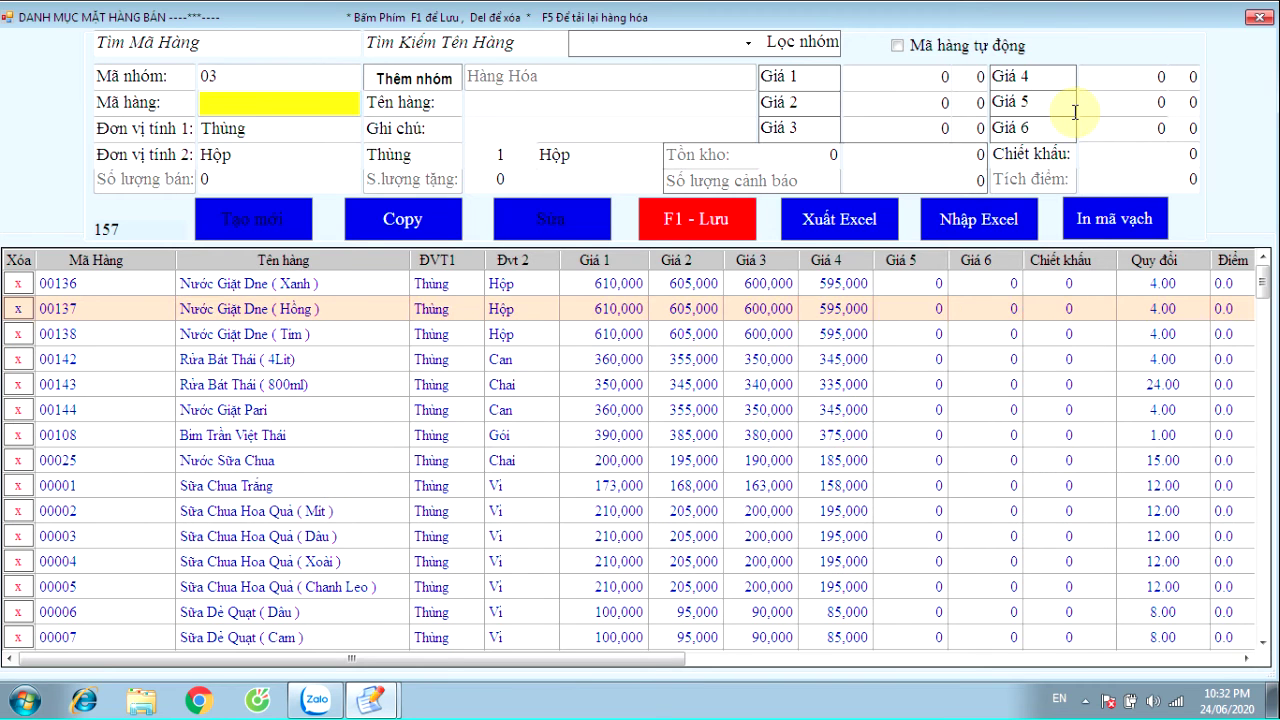
click(1259, 18)
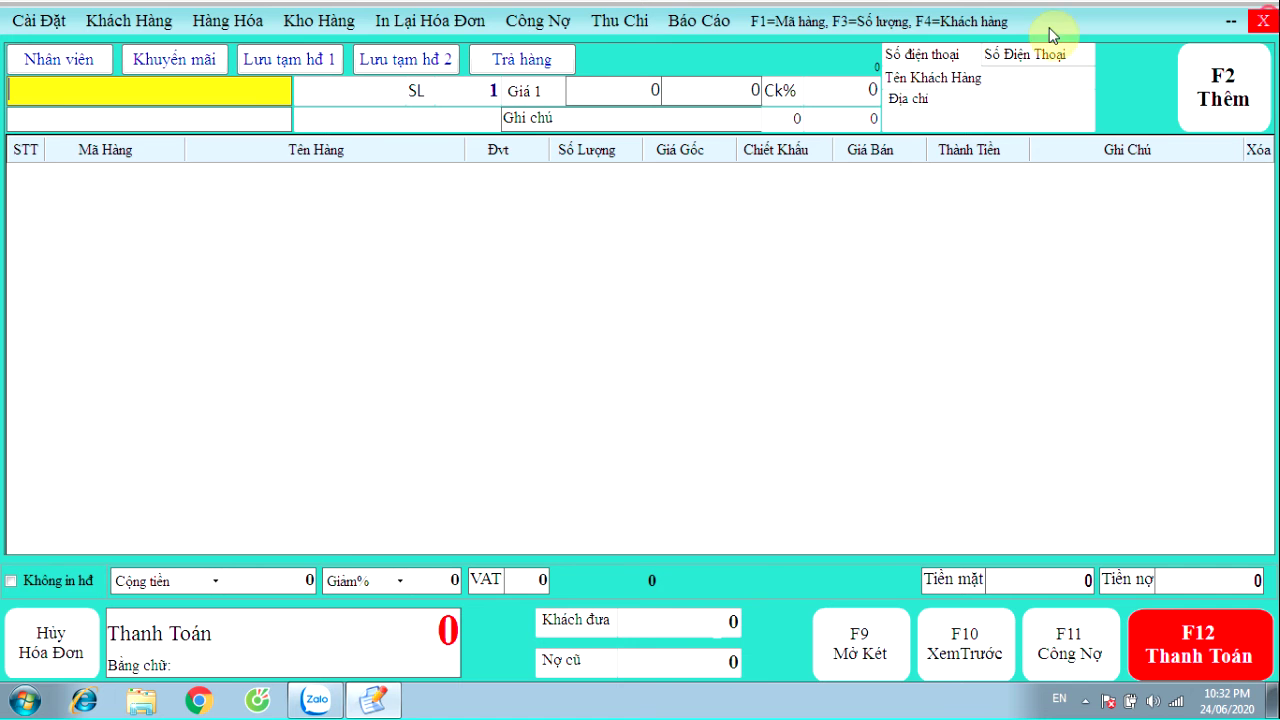
Load the saved customer onto the invoice by entering their customer code
click(300, 22)
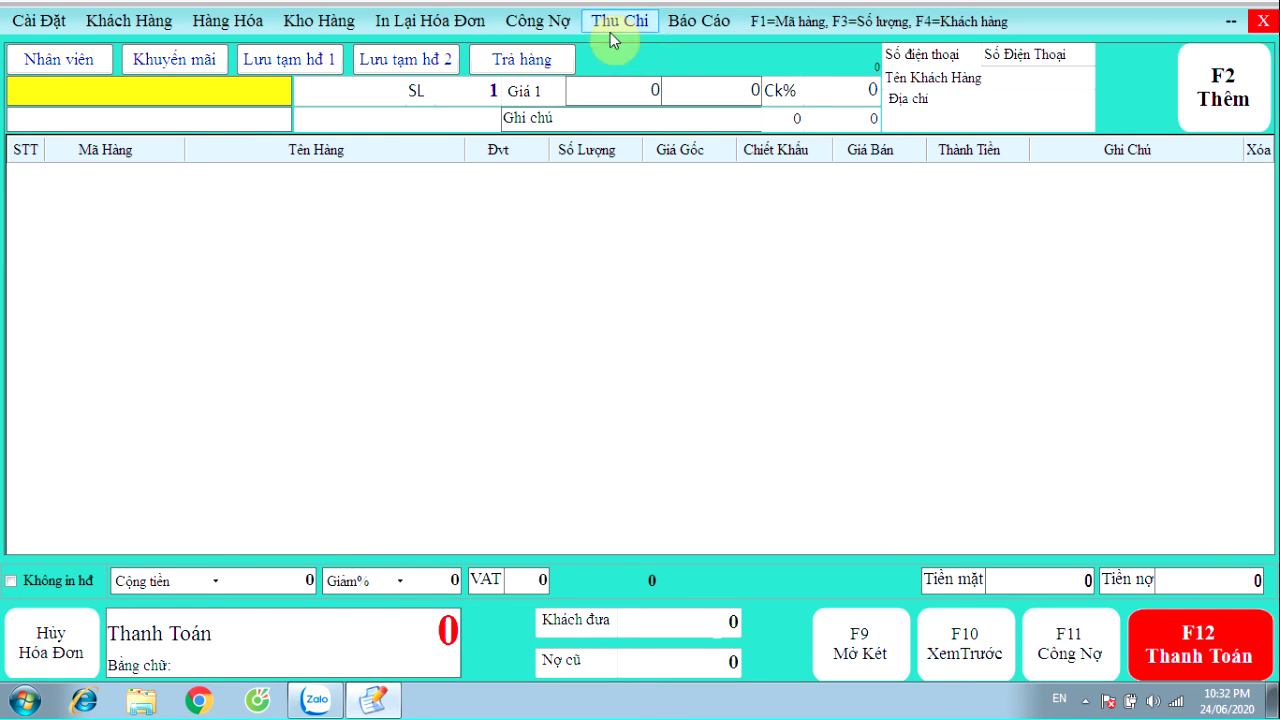
mouse_move(703, 29)
click(688, 246)
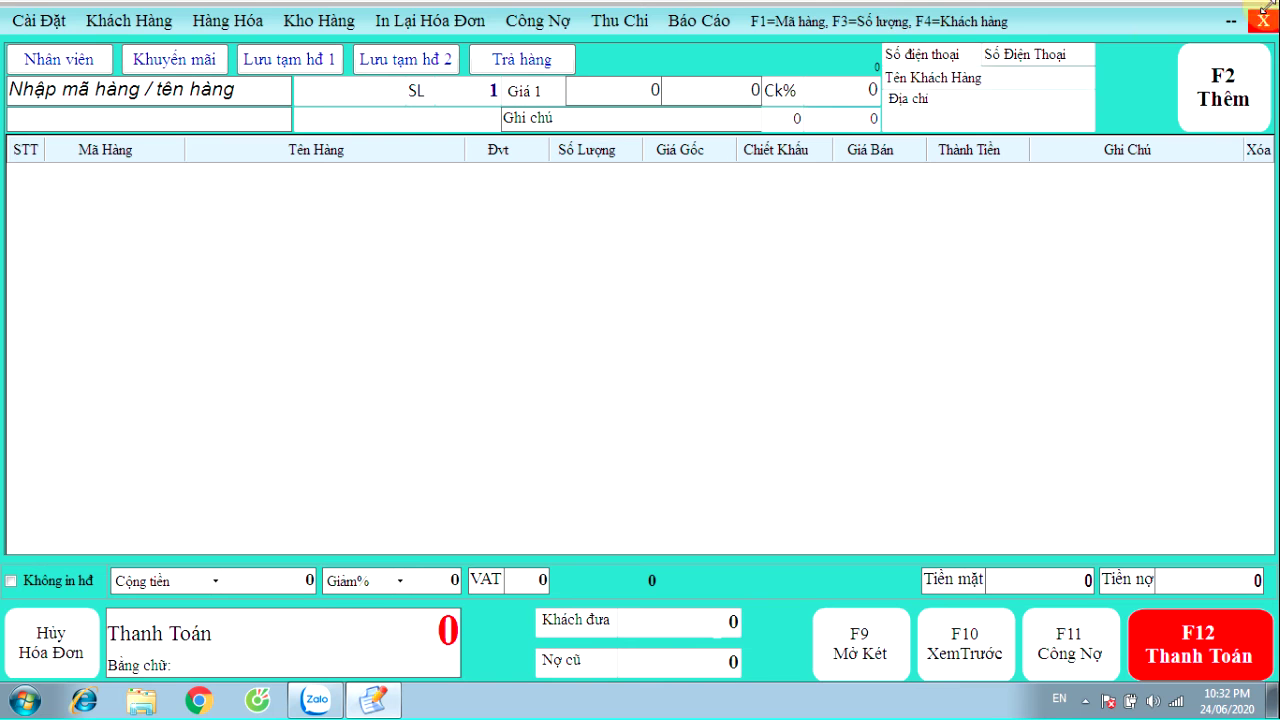
click(935, 55)
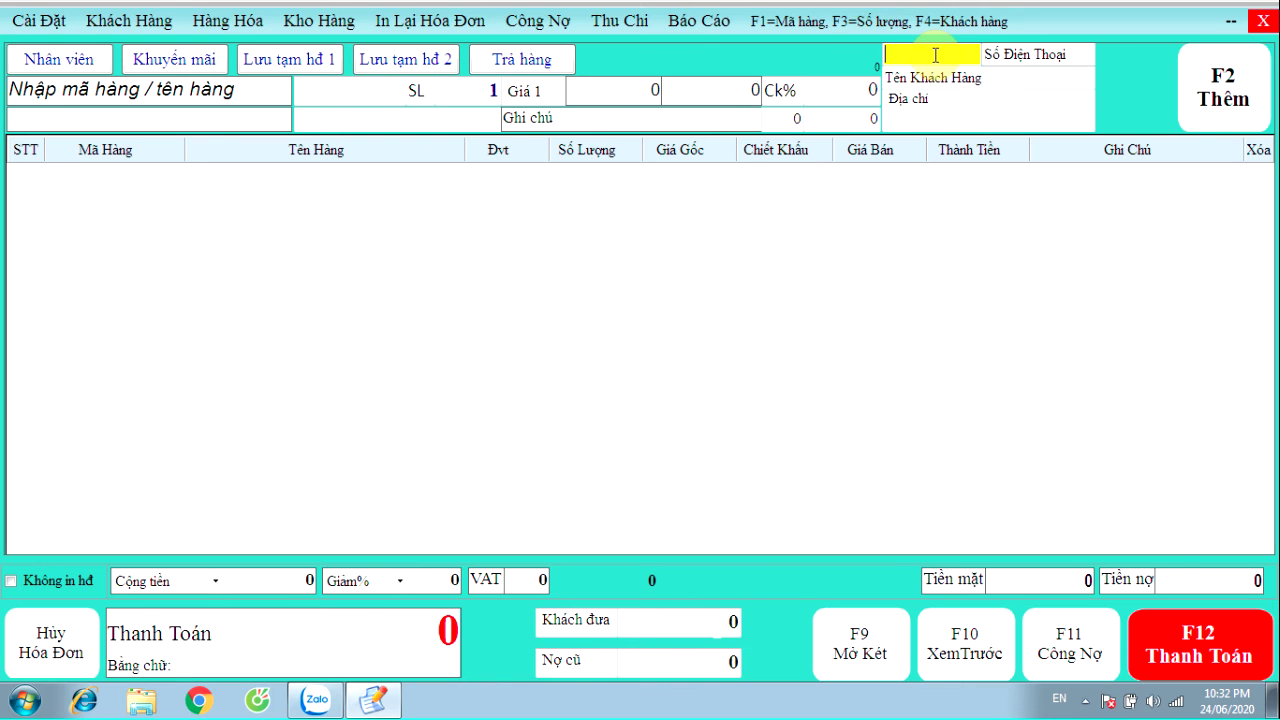
text(01)
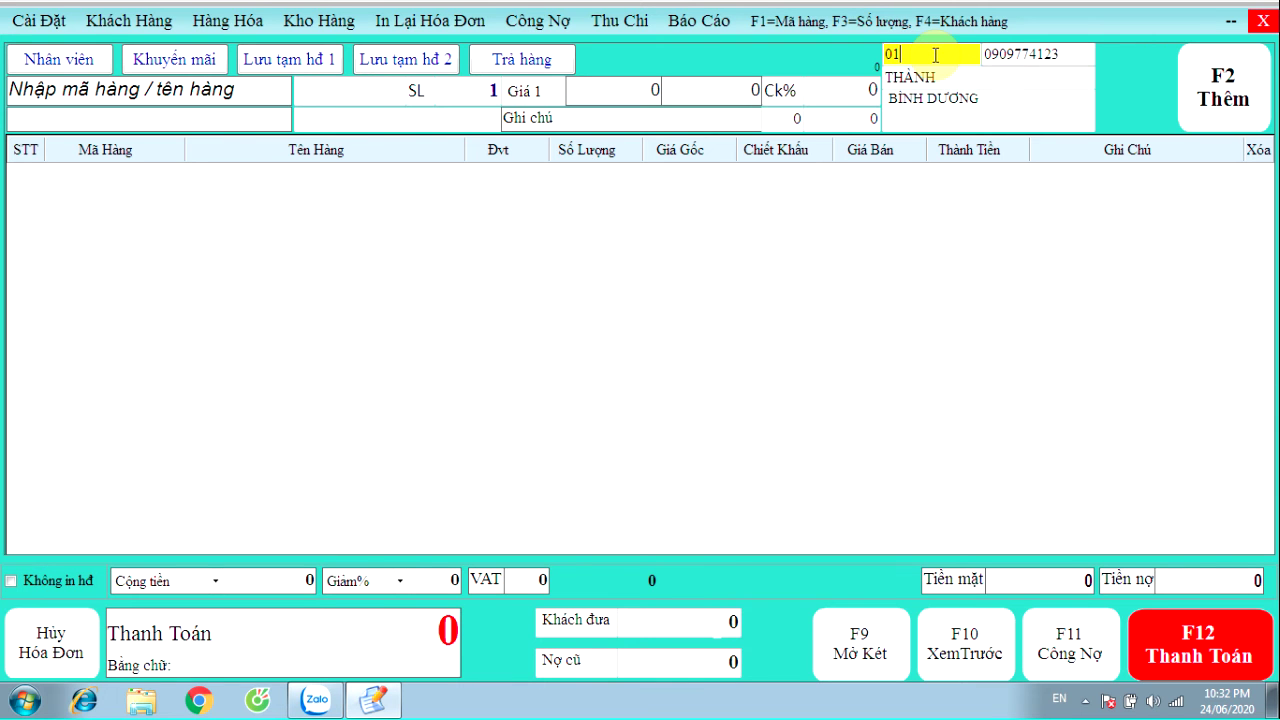
key(Return)
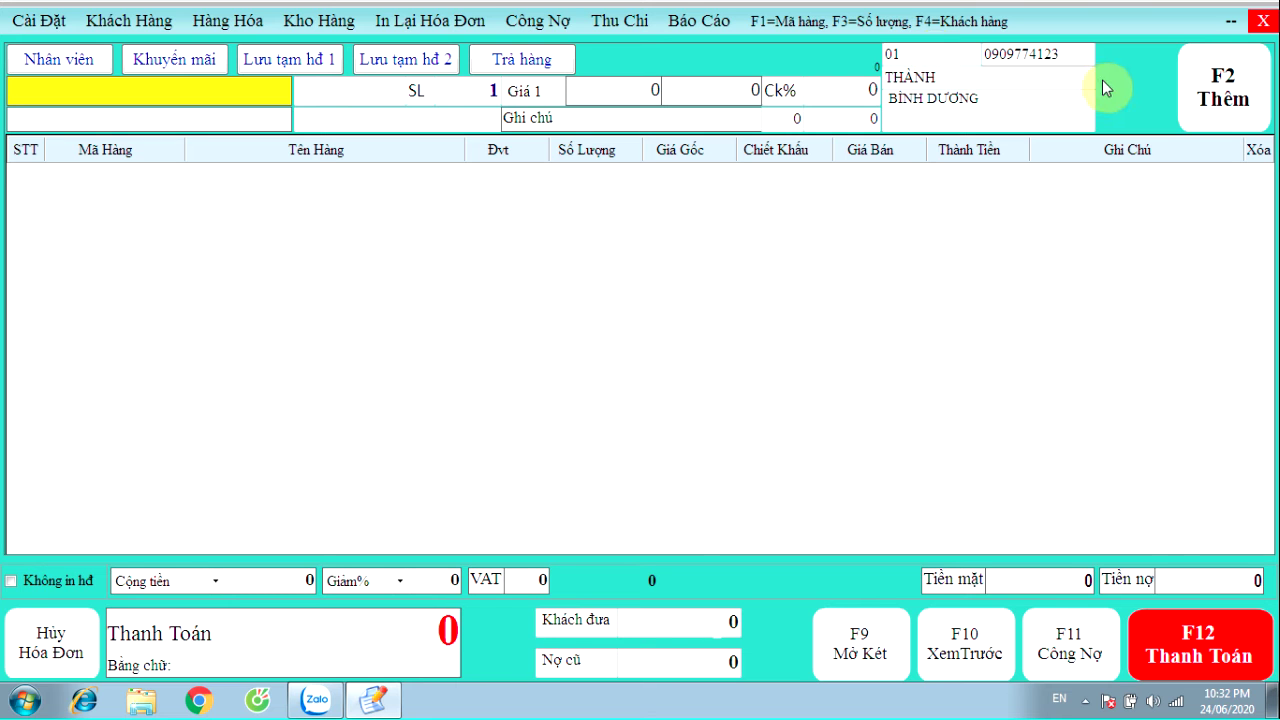
Add 2 Sữa Chua Trắng and 6 Sữa Chua Hoa Quả (Mít), then open payment for 1,566,000
text(s)
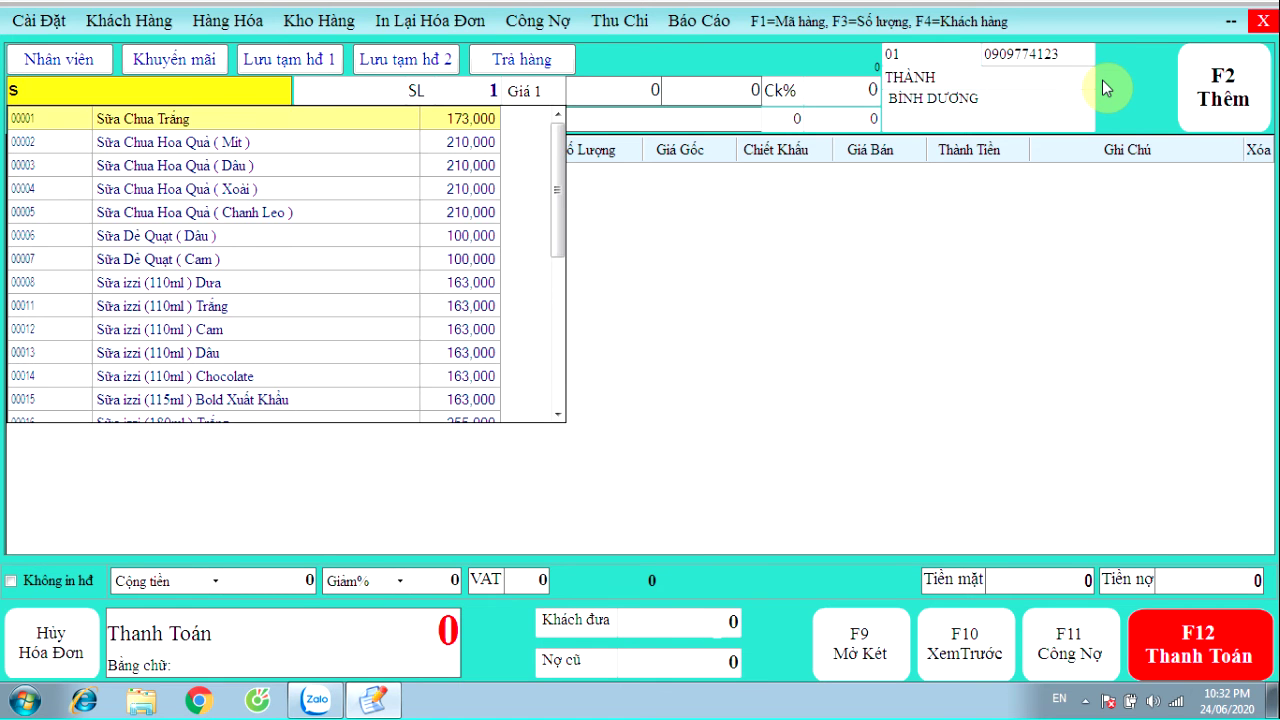
key(Down)
key(Return)
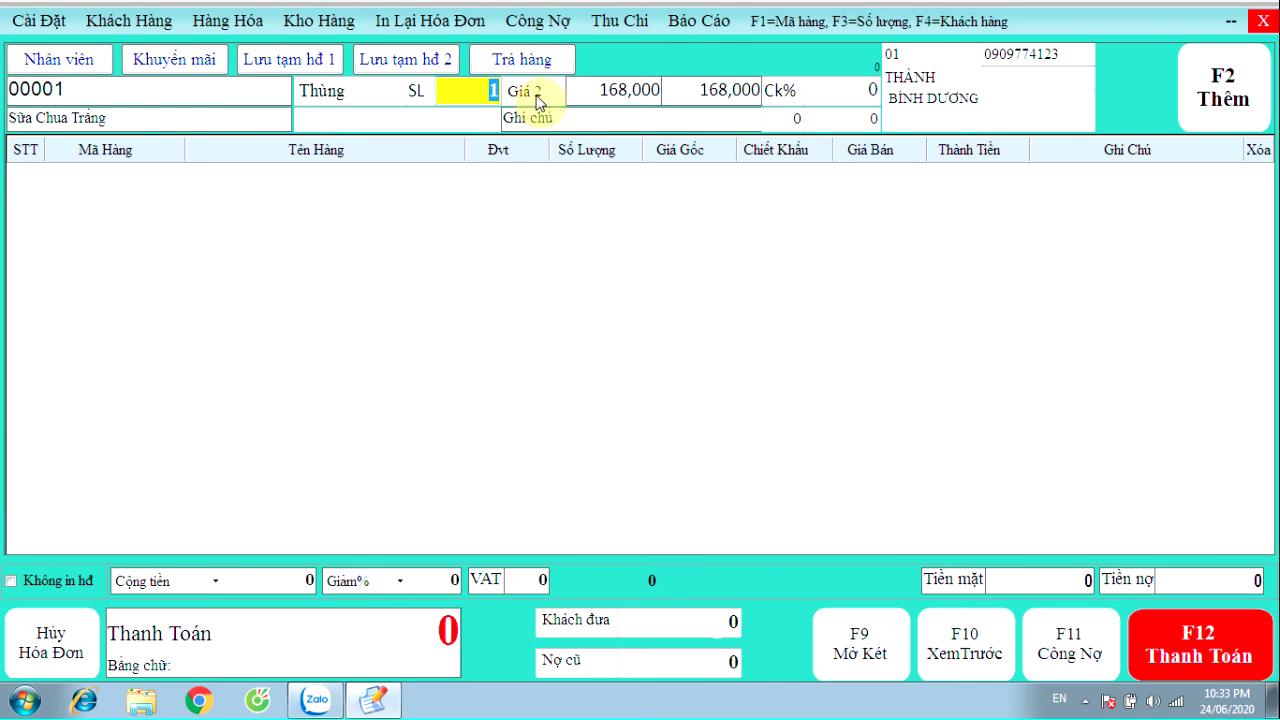
text(2)
key(Return)
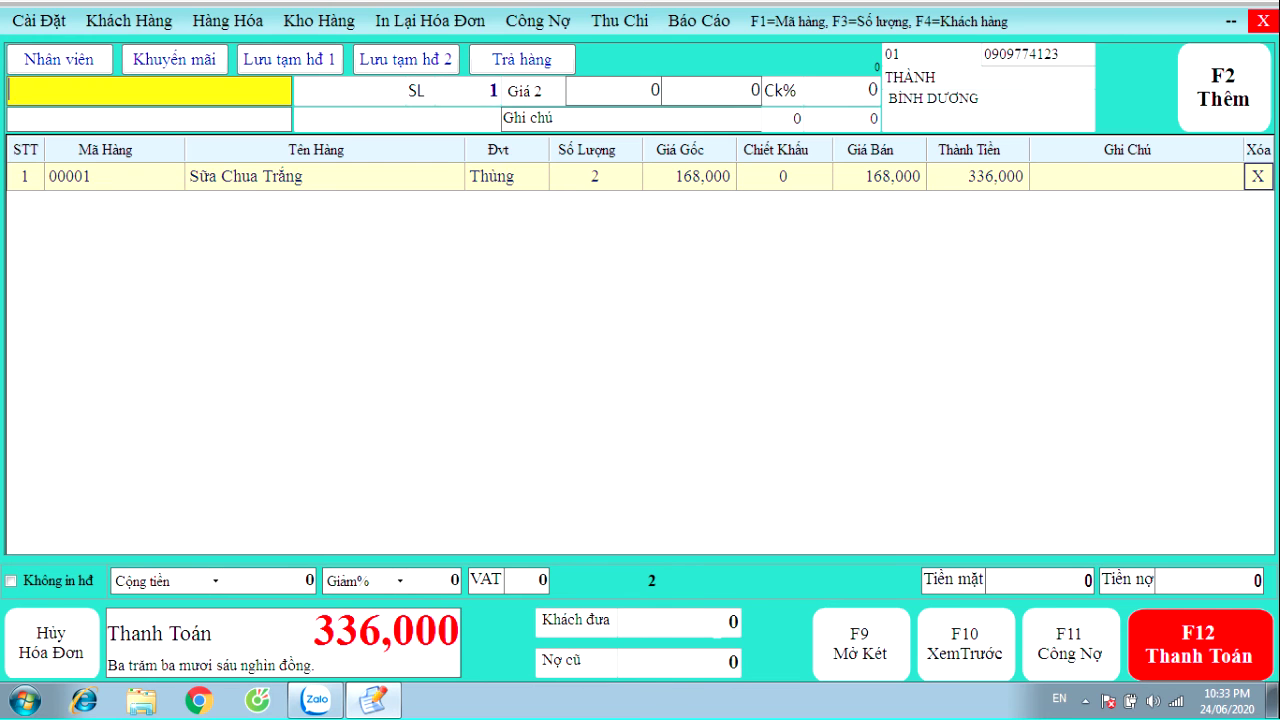
text(%)
key(Down)
key(Return)
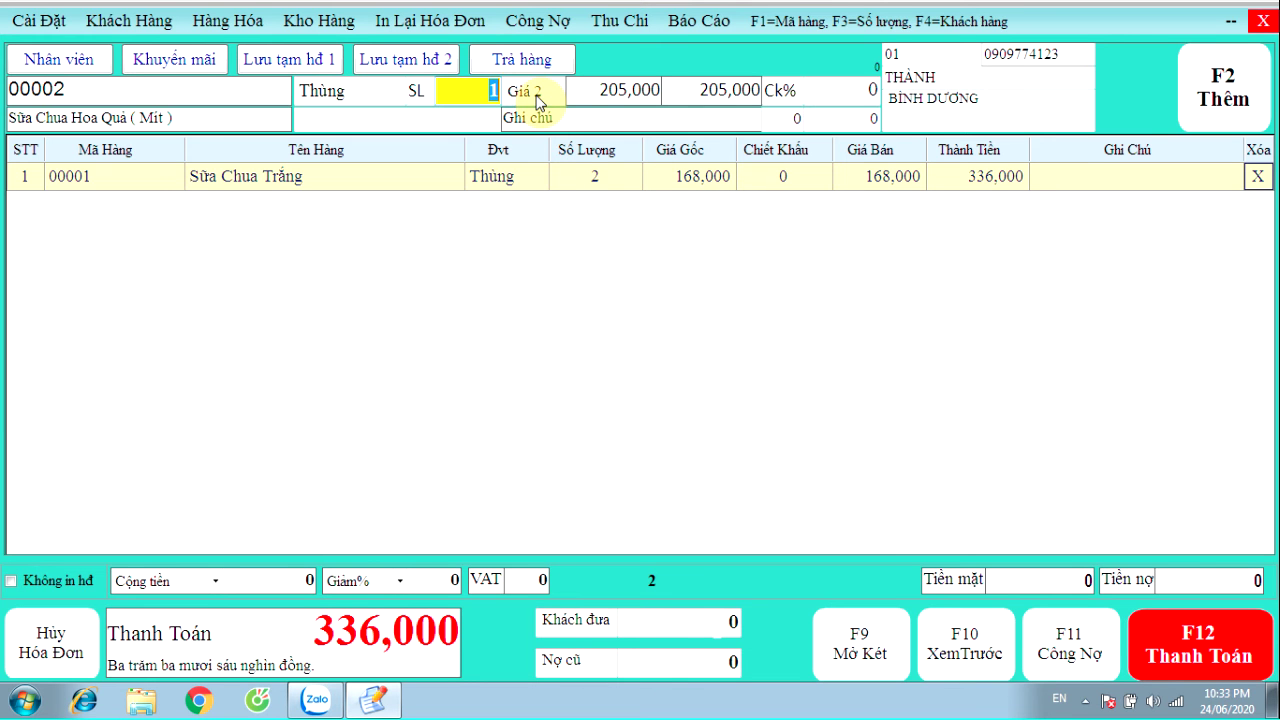
text(6)
key(Return)
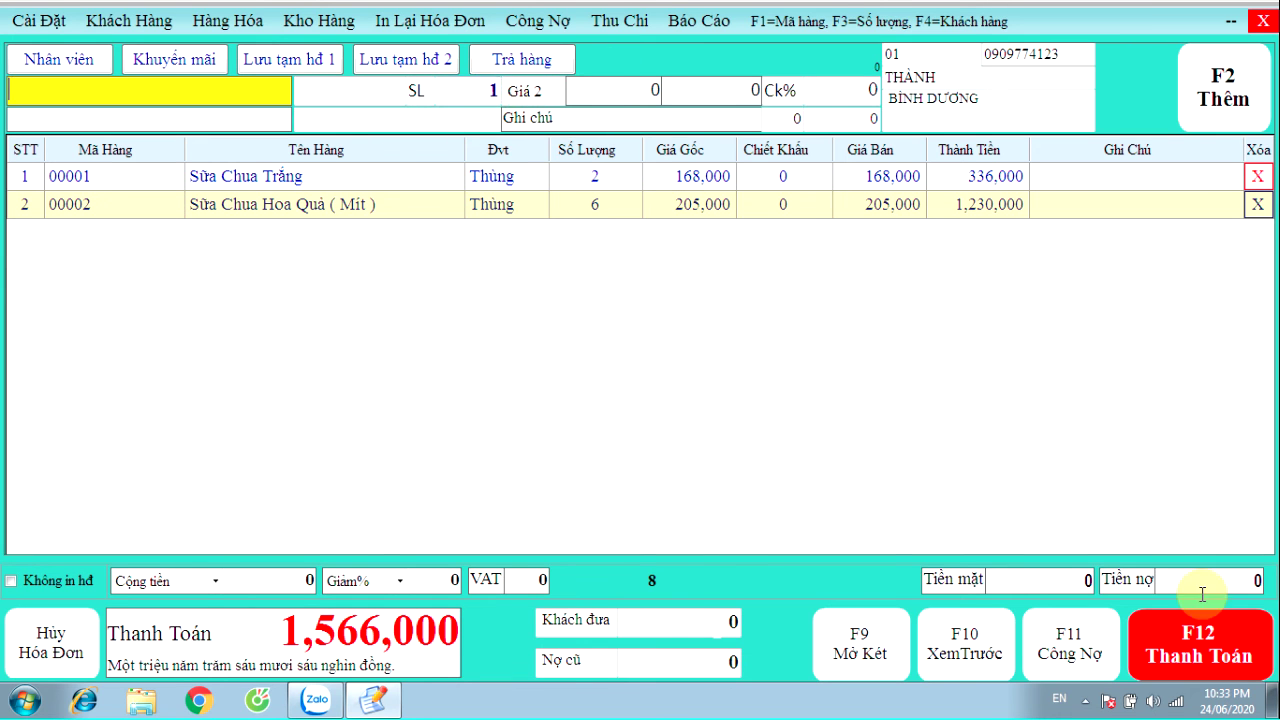
click(1200, 642)
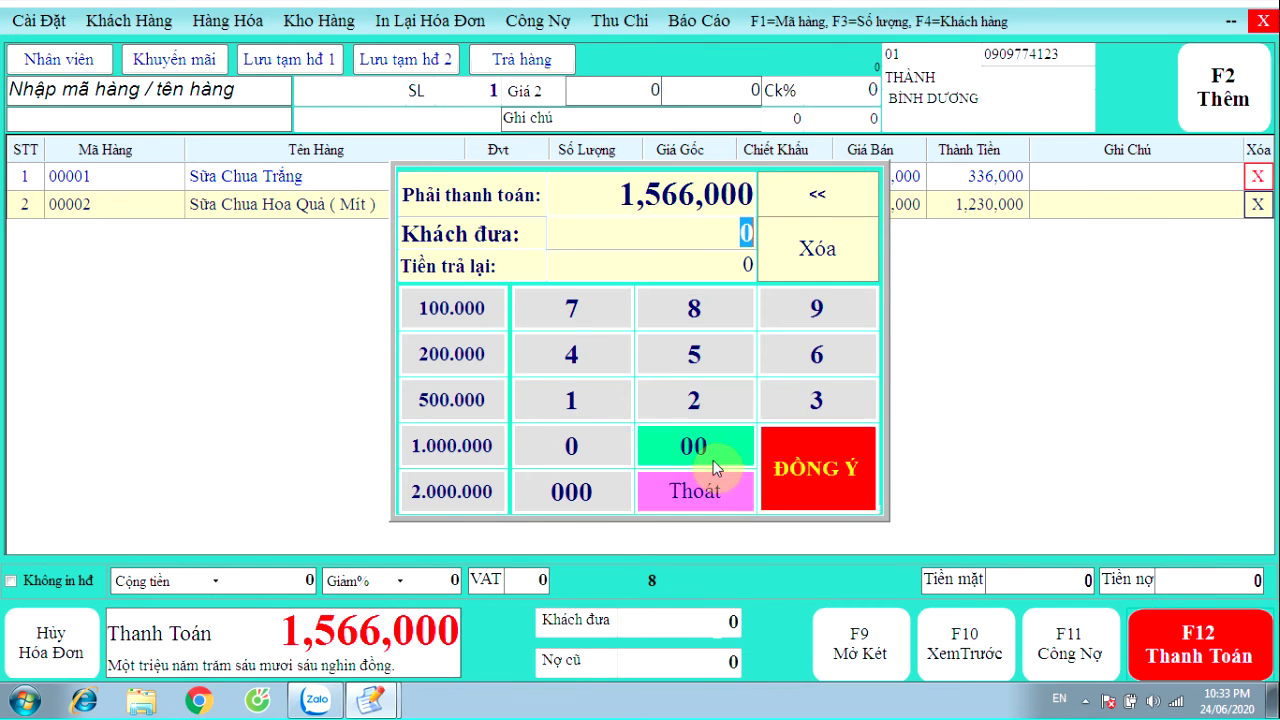
Pay the 1,566,000 invoice in cash, close the printout, and reload the saved customer
click(817, 468)
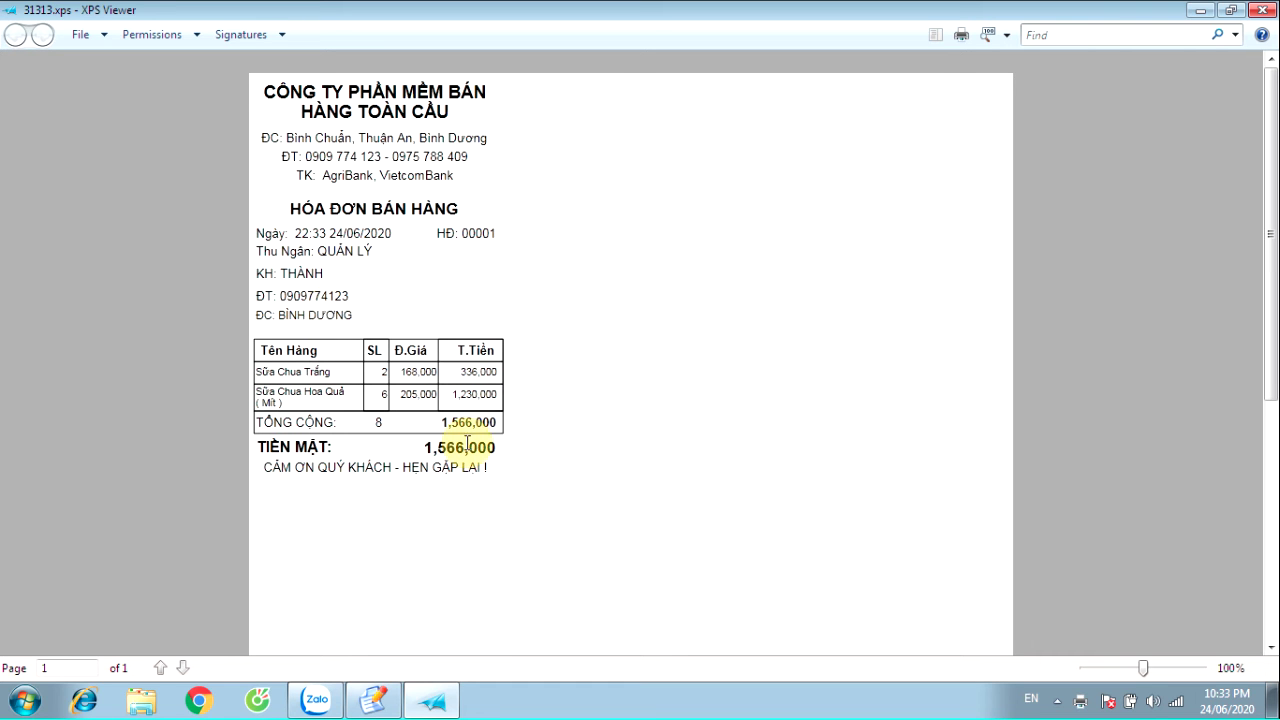
click(1258, 10)
click(929, 55)
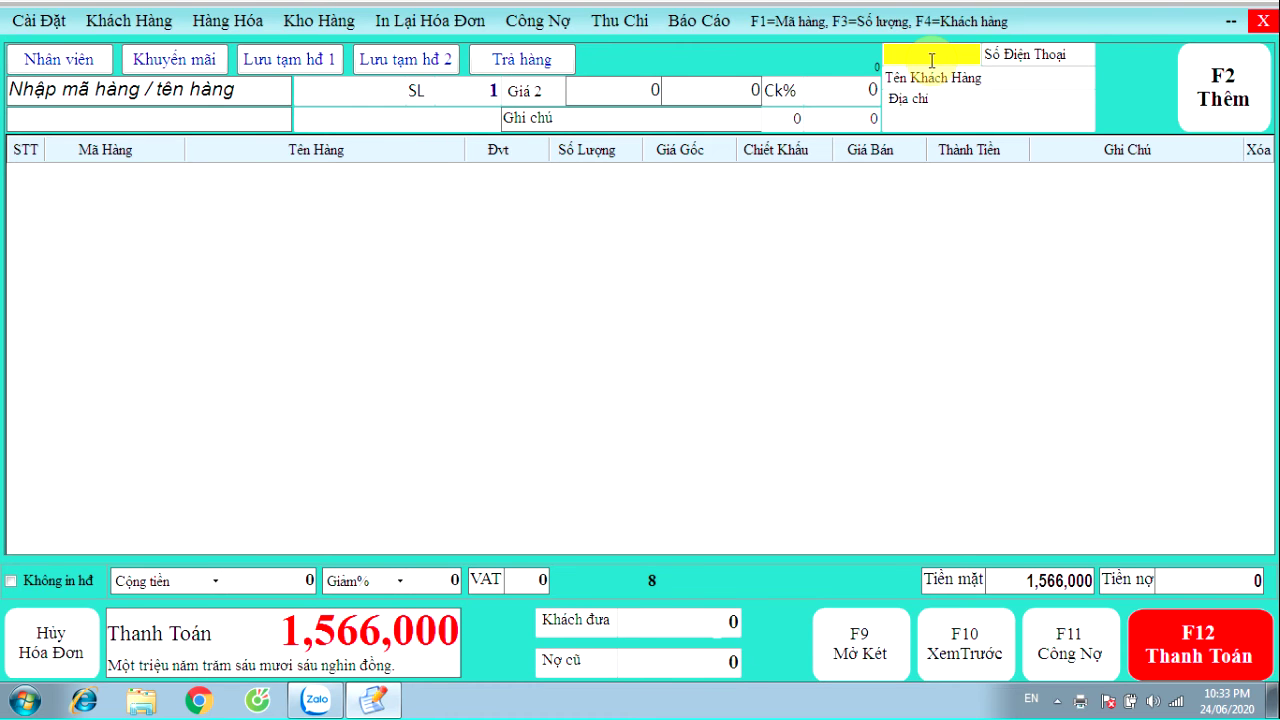
text(01)
key(Return)
Add 1 Sữa Chua Hoa Quả (Dâu) and 5 Kẹo Dẻo Cầu Vồng (4 Bánh) to the invoice
text(S)
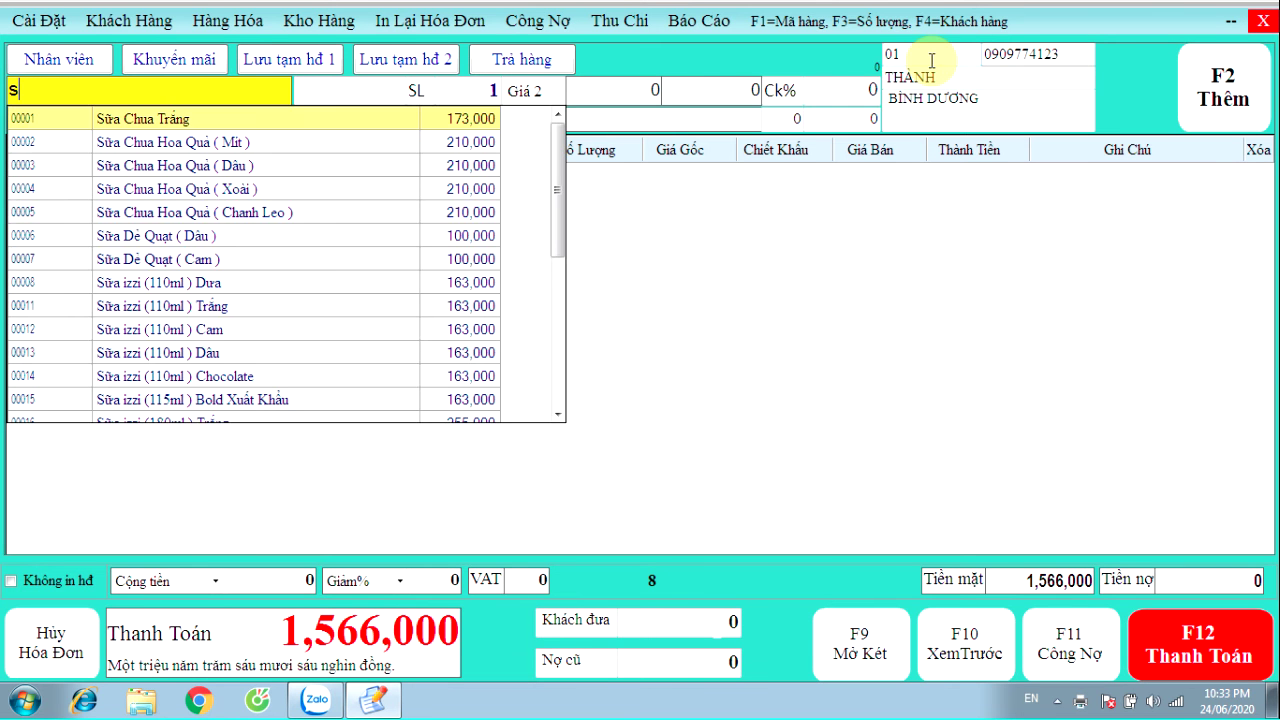
key(Down)
key(Down)
key(Down)
key(Return)
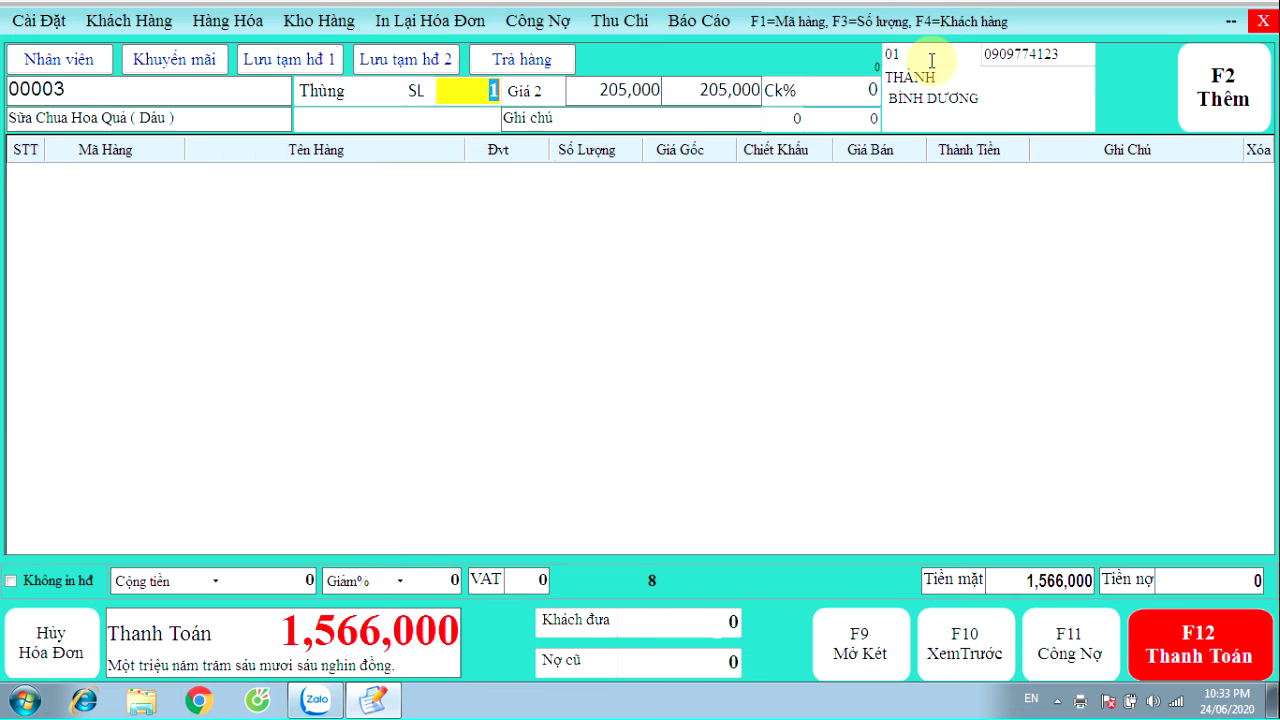
key(Return)
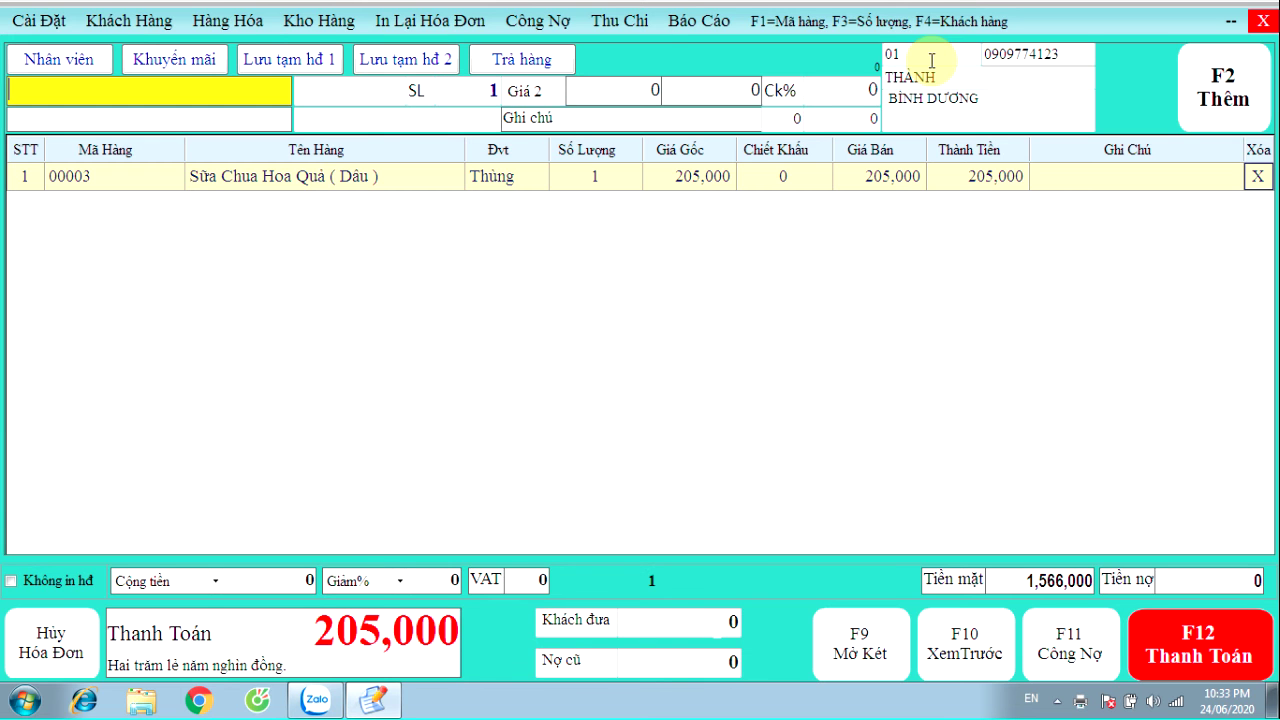
text(keo)
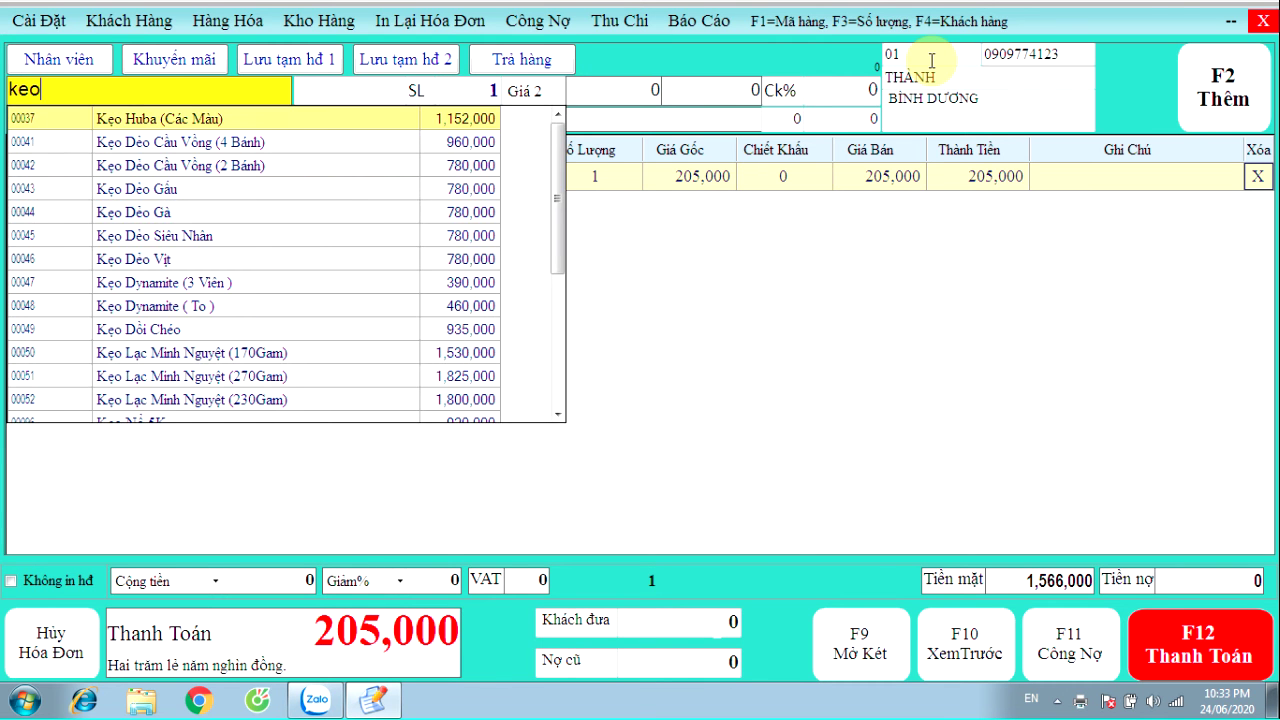
key(Down)
key(Return)
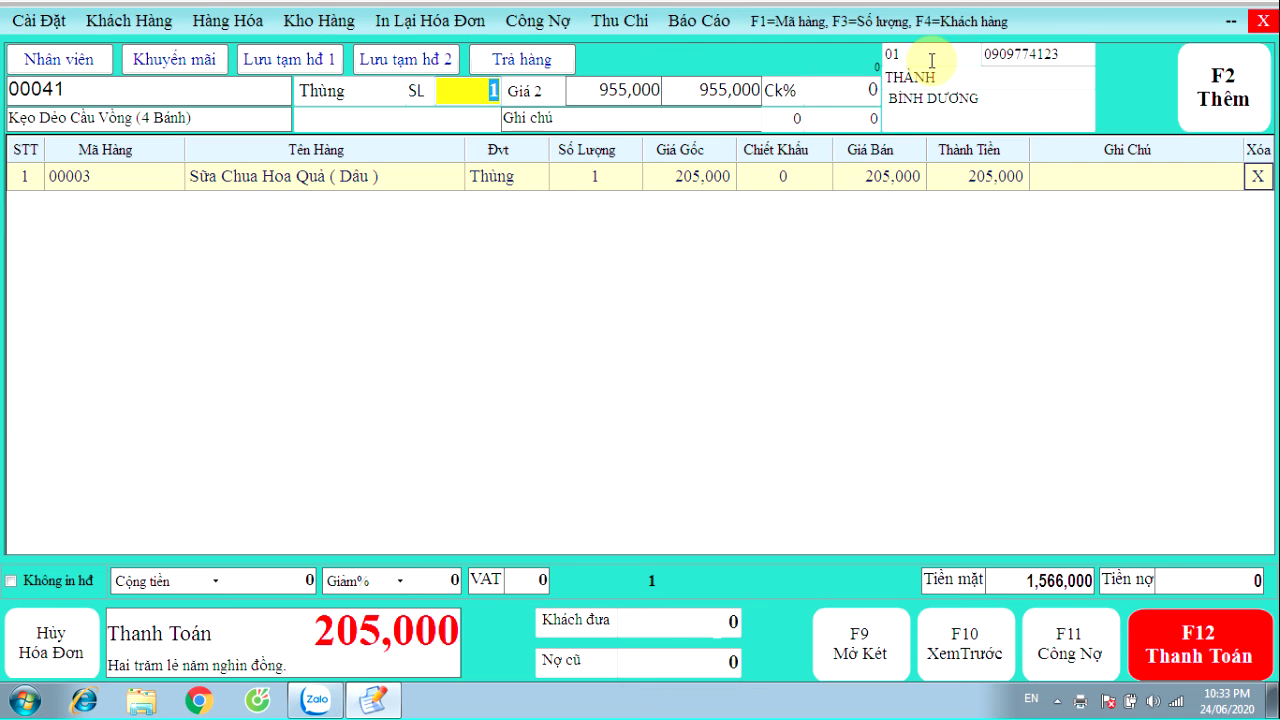
text(5)
key(Return)
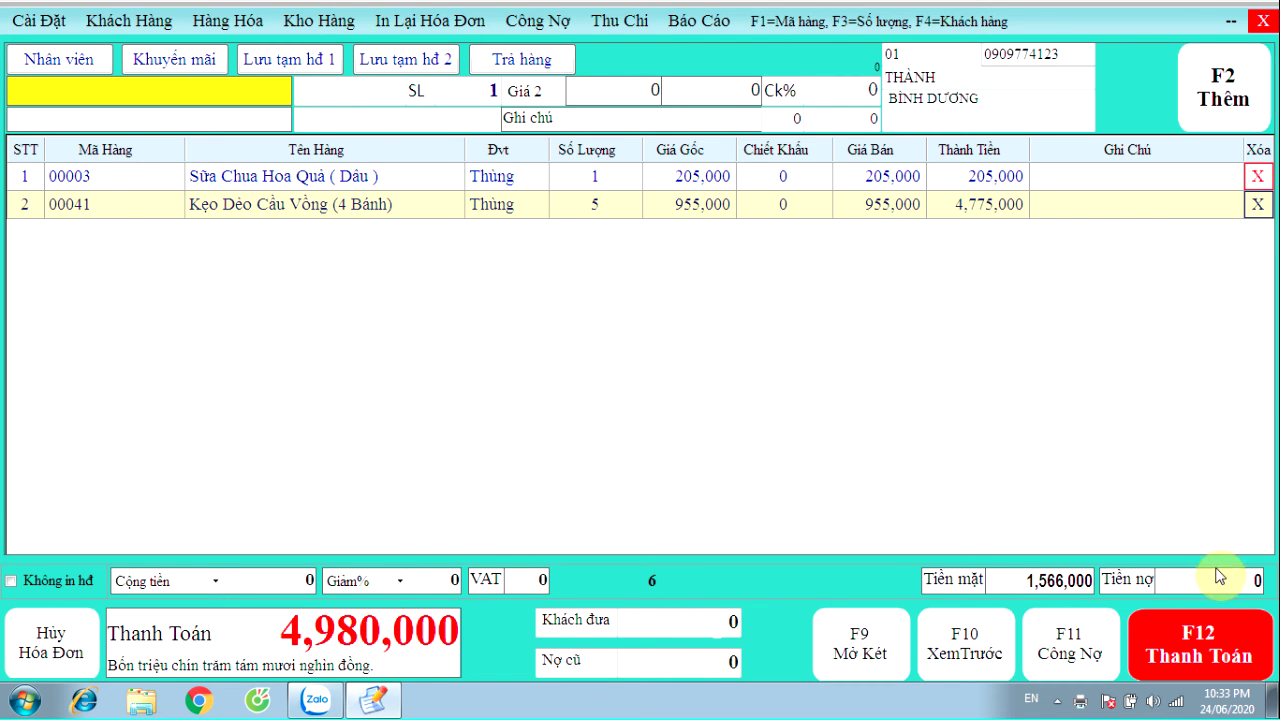
Open payment for 4,980,000, cancel it, and select the Dâu yogurt line
click(1200, 645)
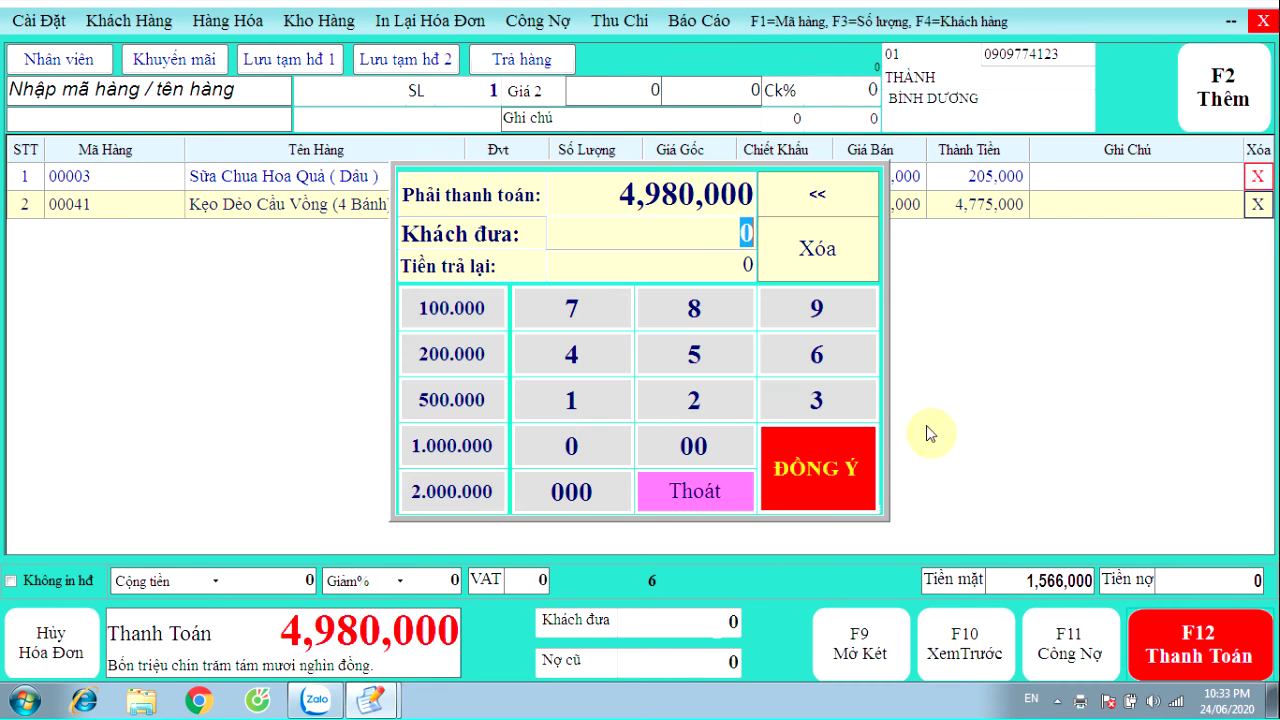
click(684, 505)
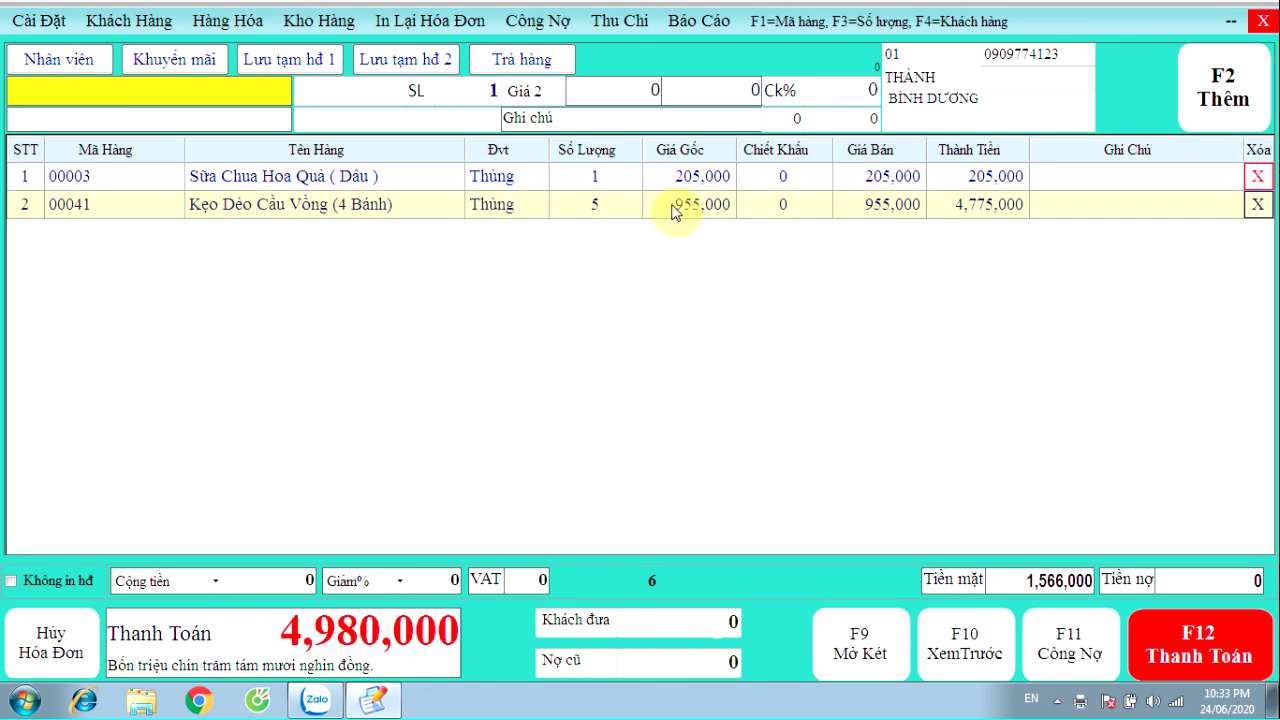
click(611, 180)
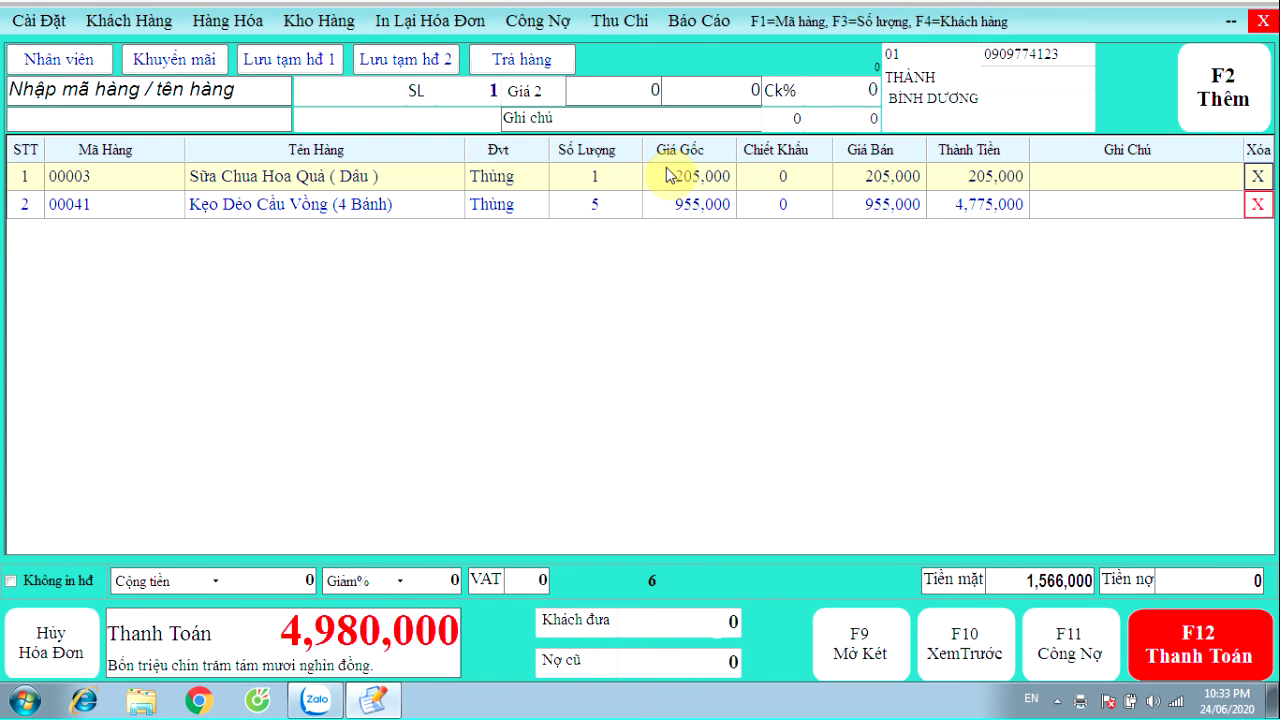
Change the Dâu yogurt and Kẹo Dẻo Cầu Vồng quantities to 2 each, totalling 2,320,000
click(283, 97)
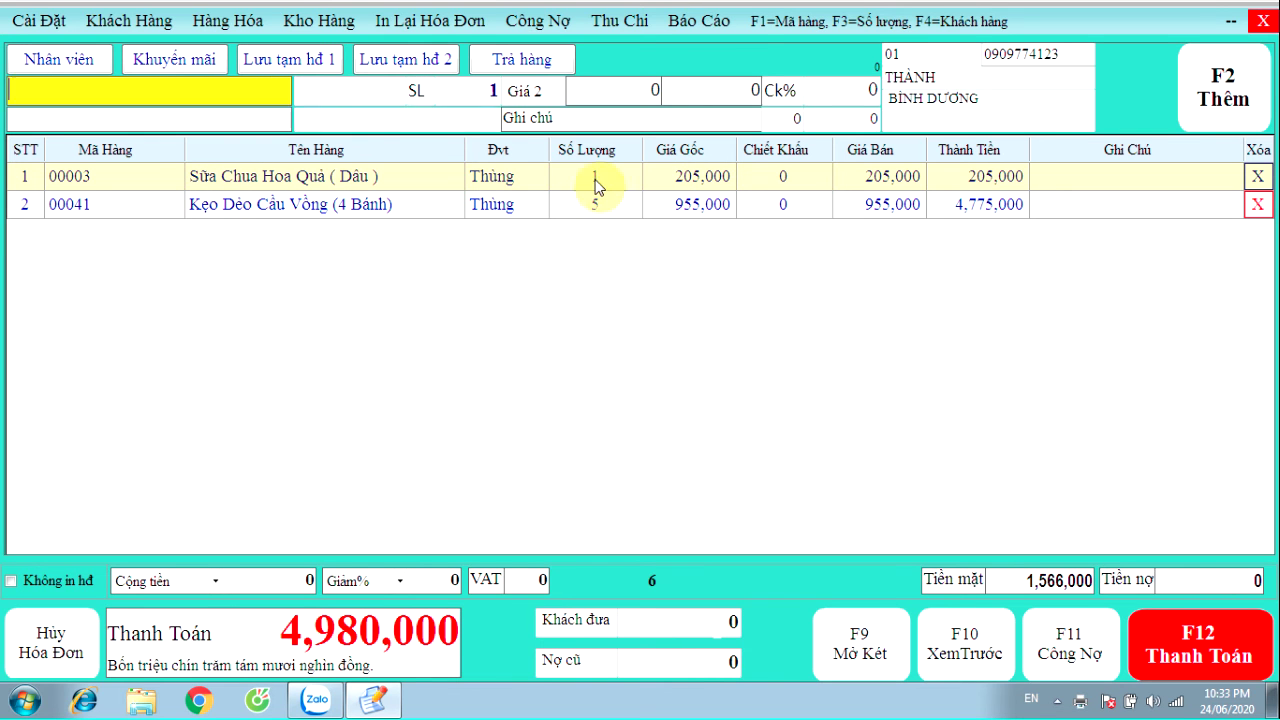
click(595, 178)
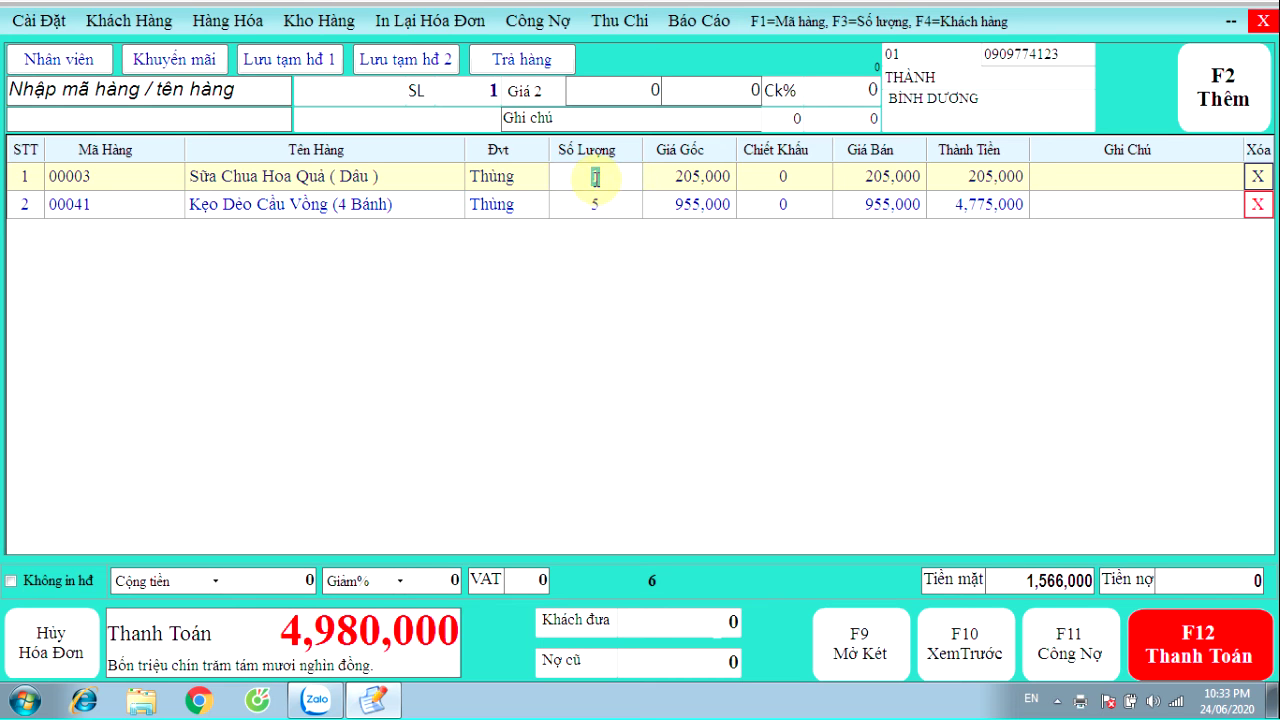
text(2)
key(Return)
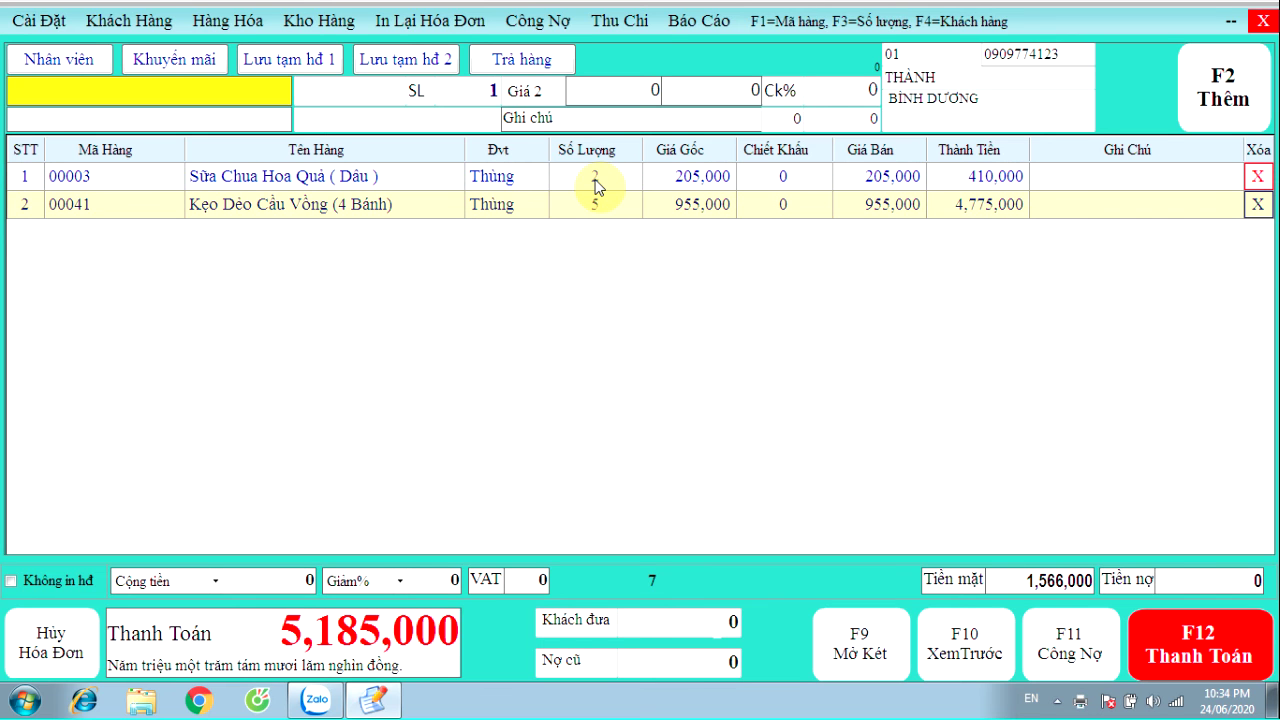
click(604, 207)
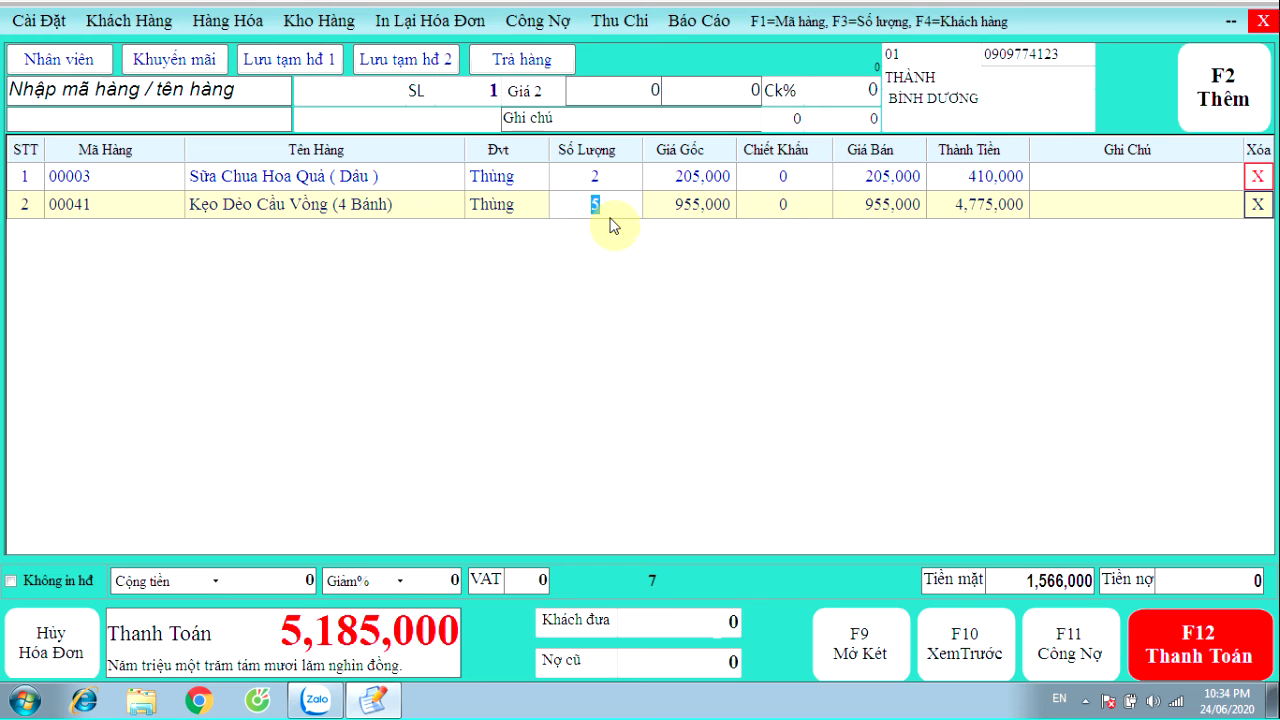
text(2)
key(Return)
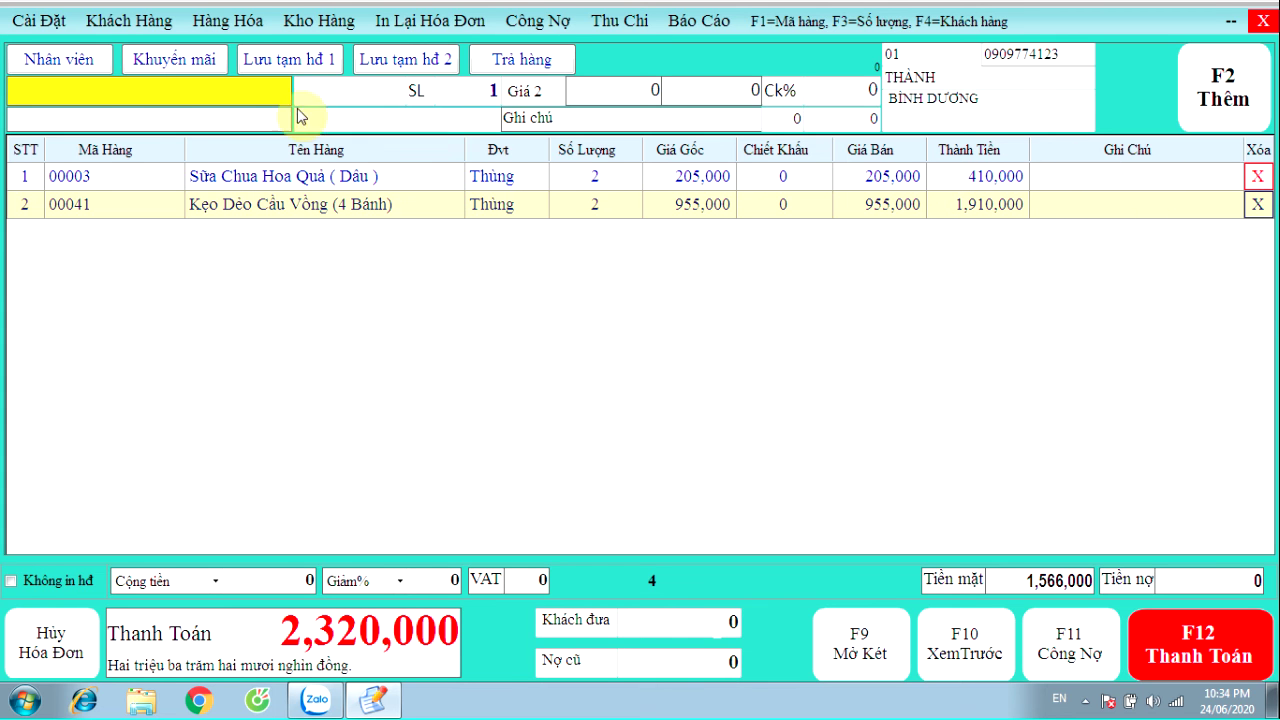
text(s)
key(Down)
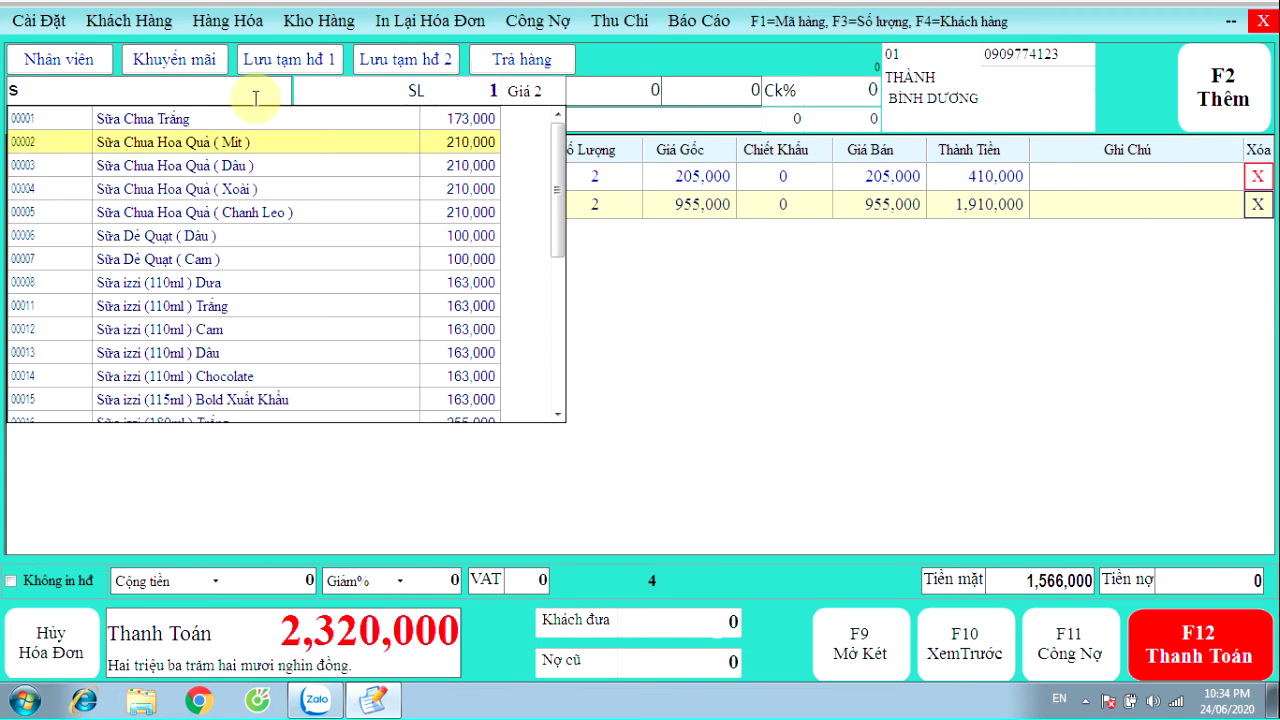
key(Down)
key(Down)
key(Down)
key(Return)
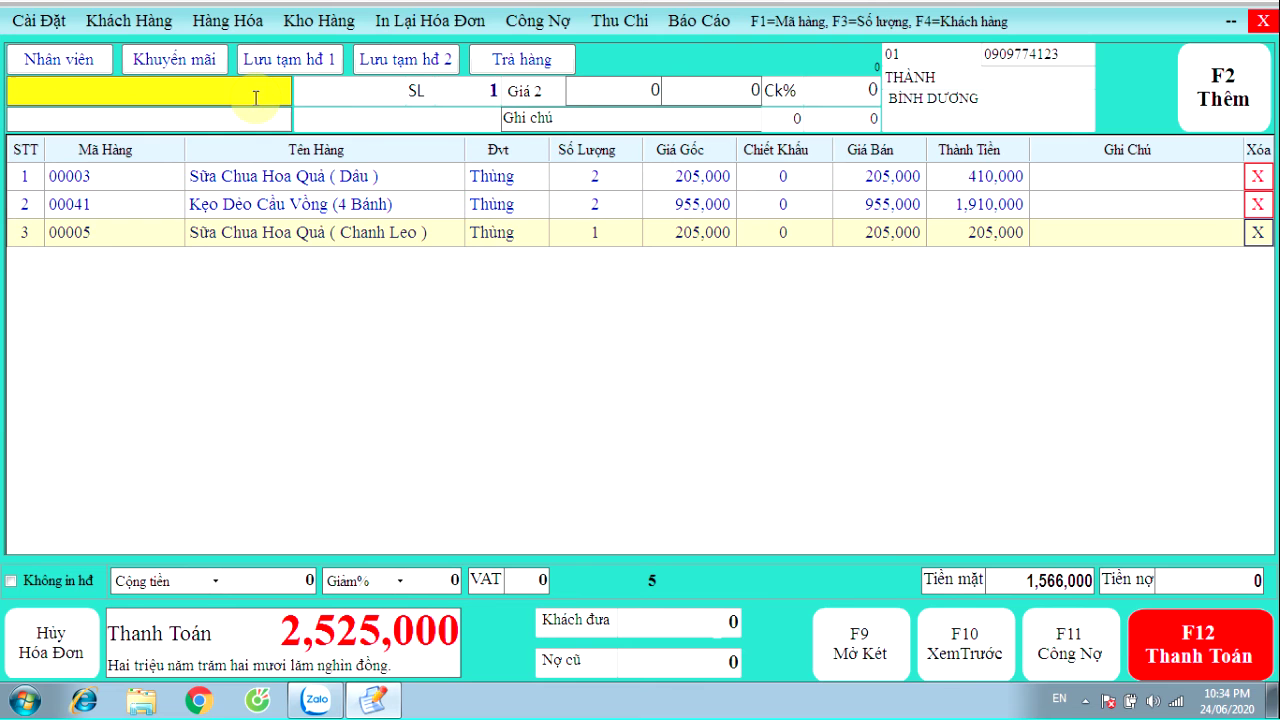
click(506, 206)
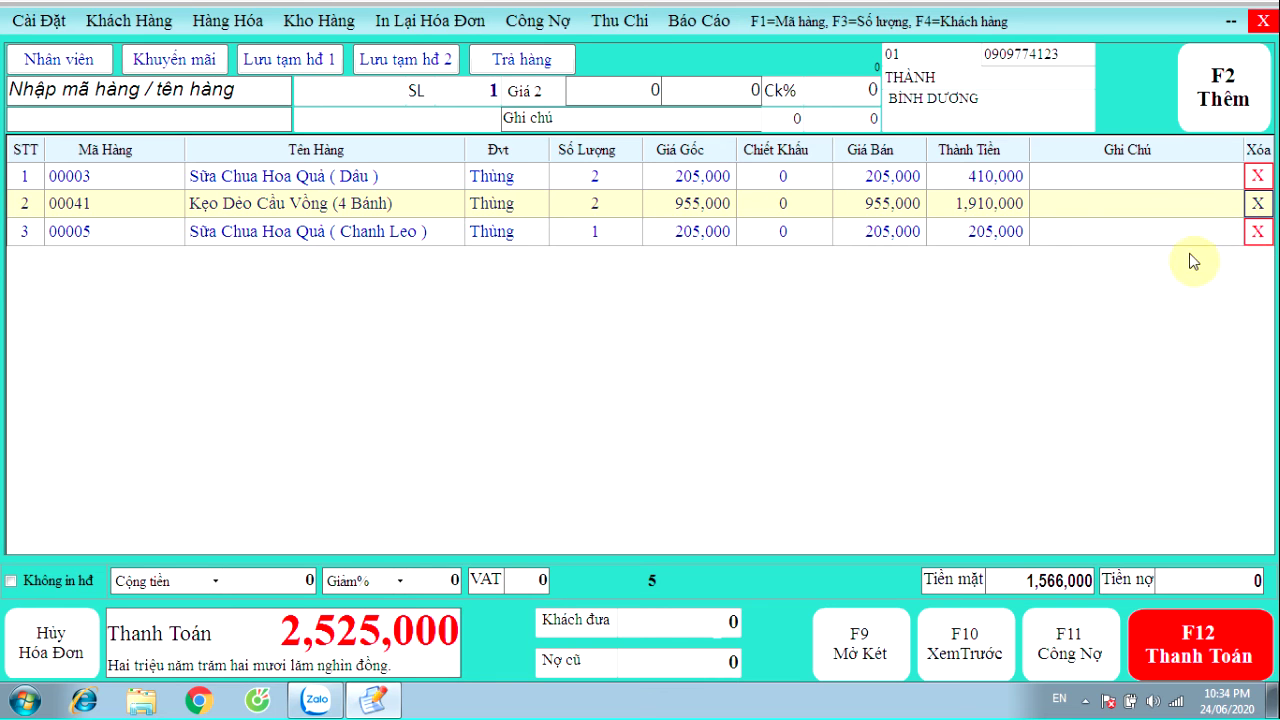
click(1258, 233)
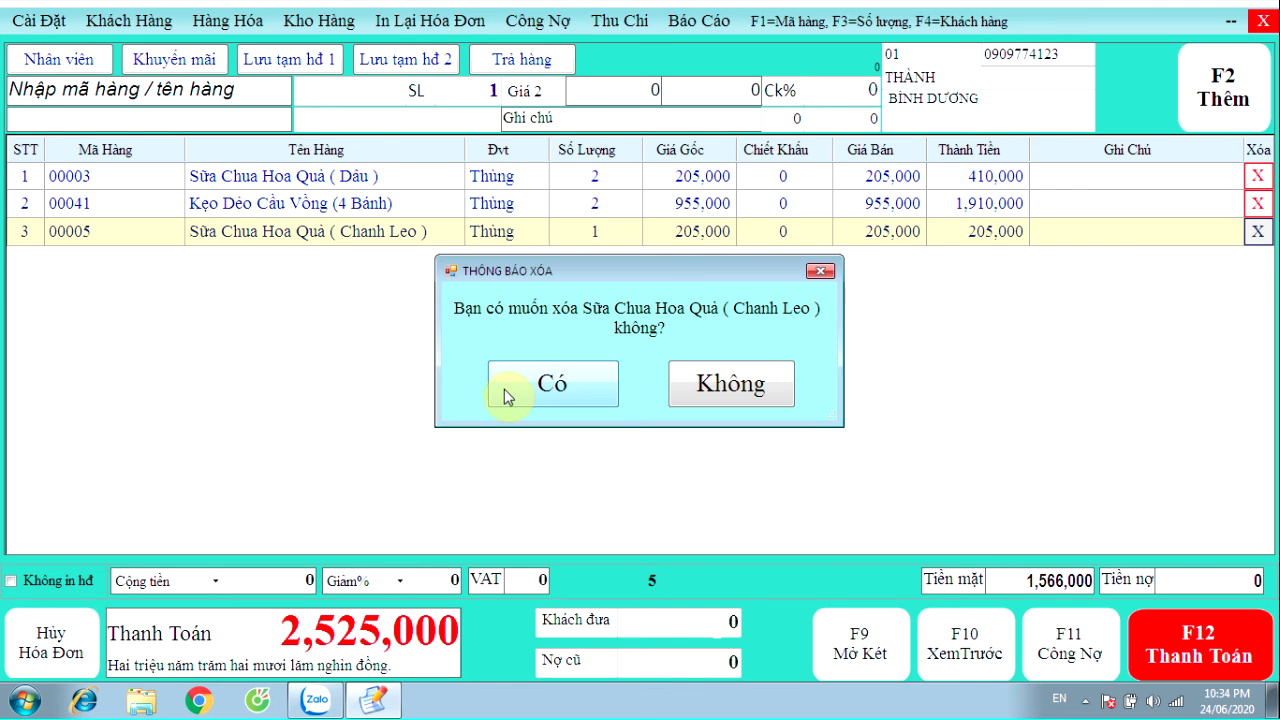
click(510, 390)
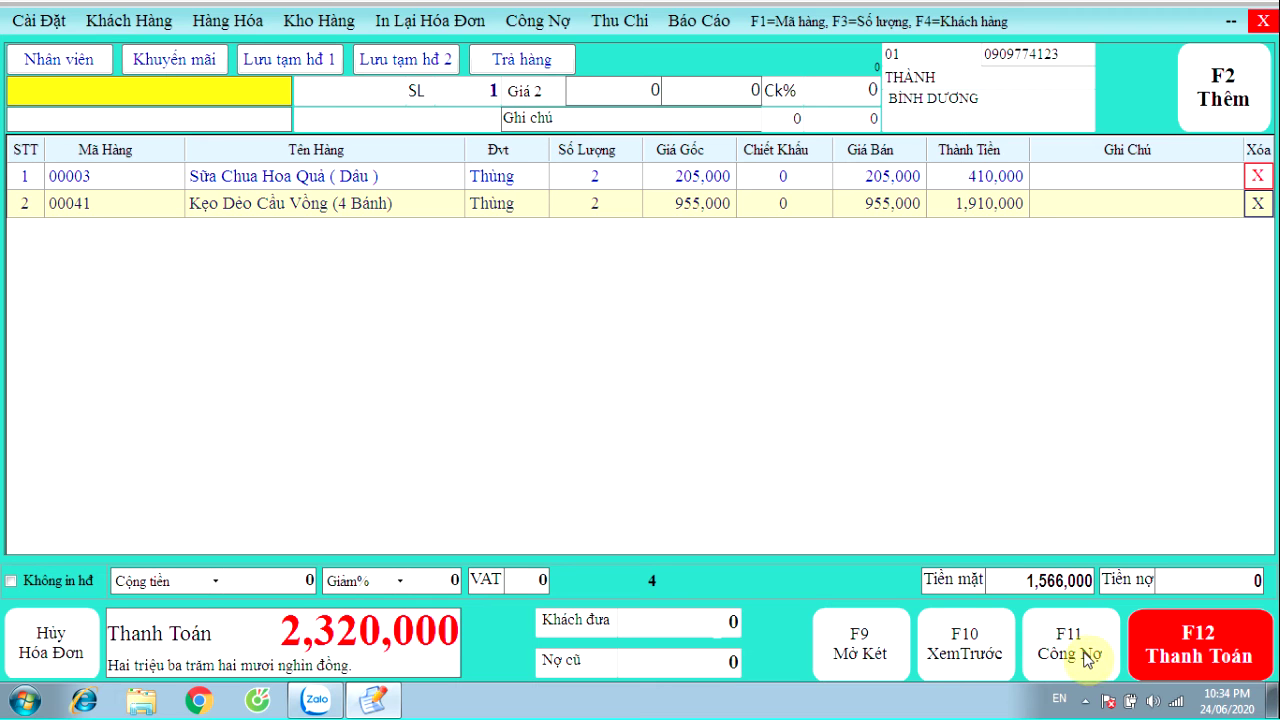
click(958, 658)
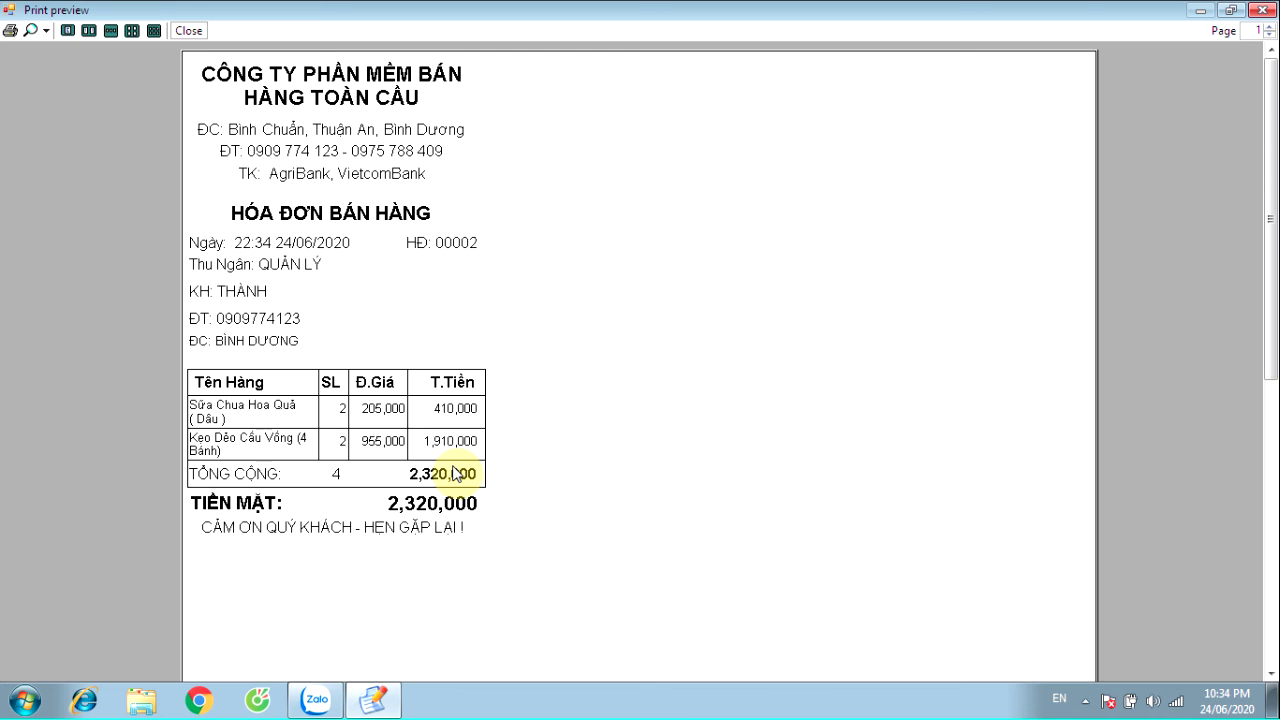
click(1262, 9)
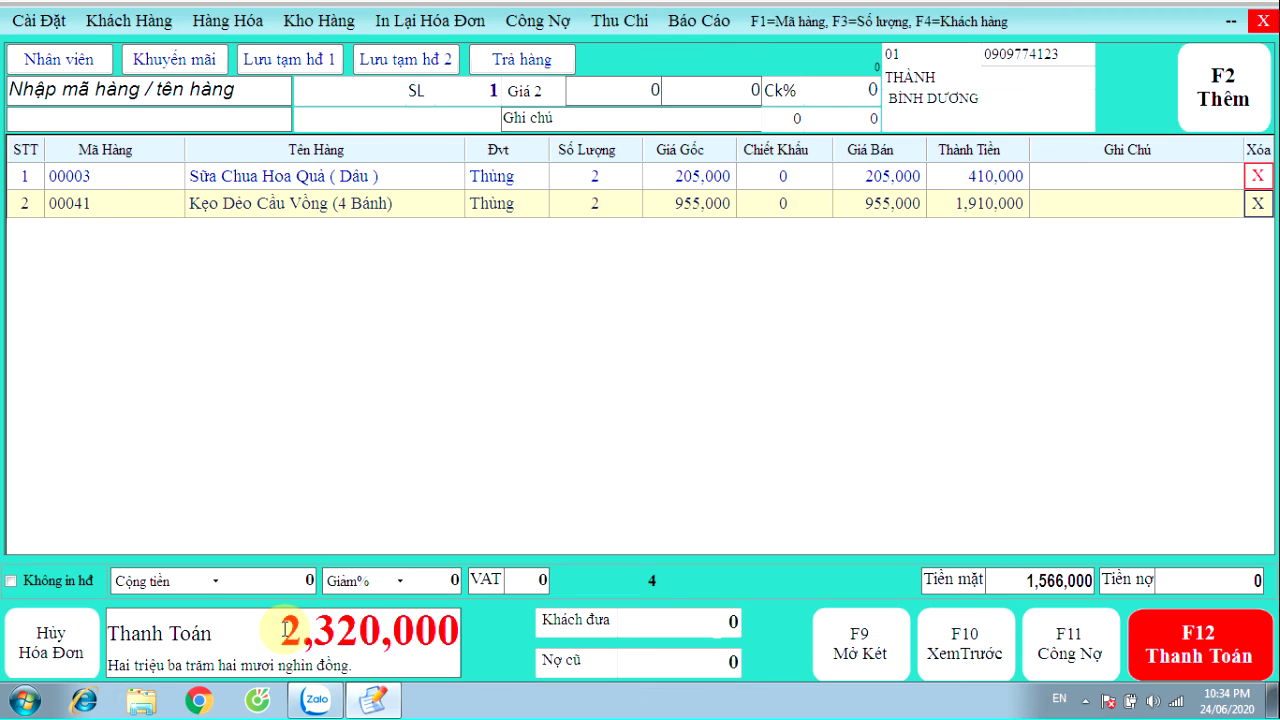
drag(285, 628, 517, 626)
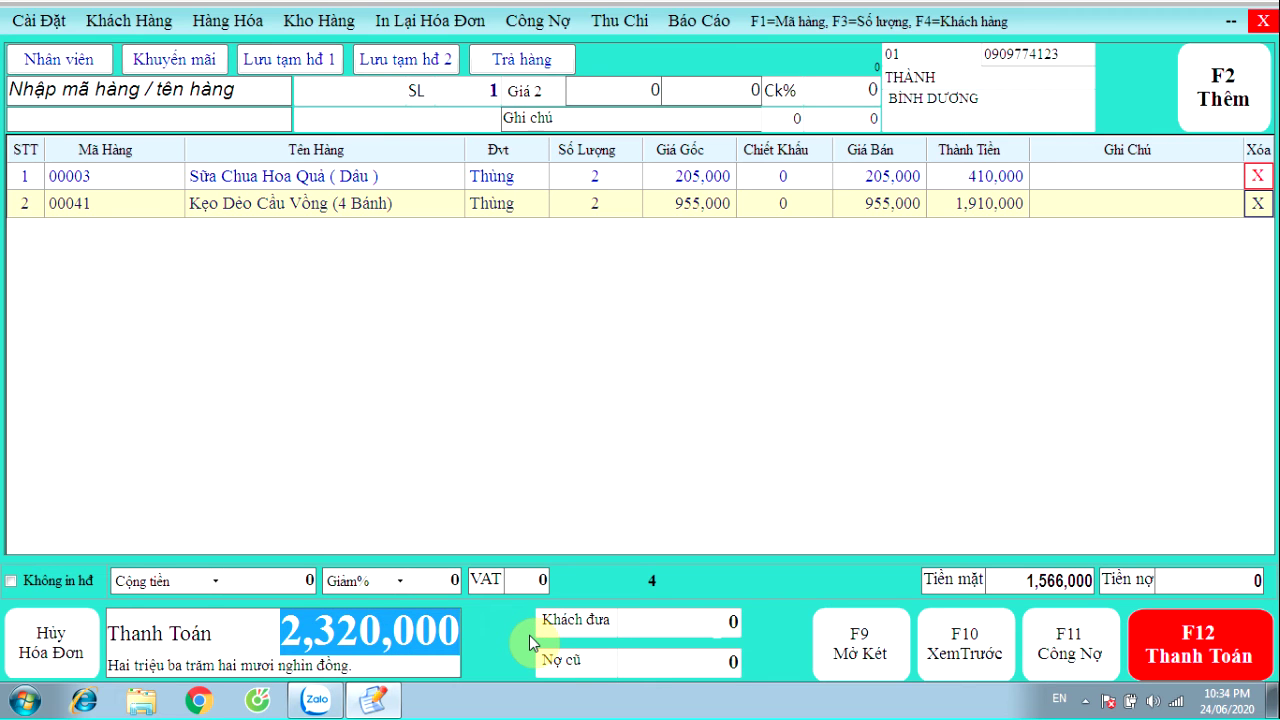
Review the surcharge, percentage discount, VAT and credit fields, leaving VAT at 0
click(340, 503)
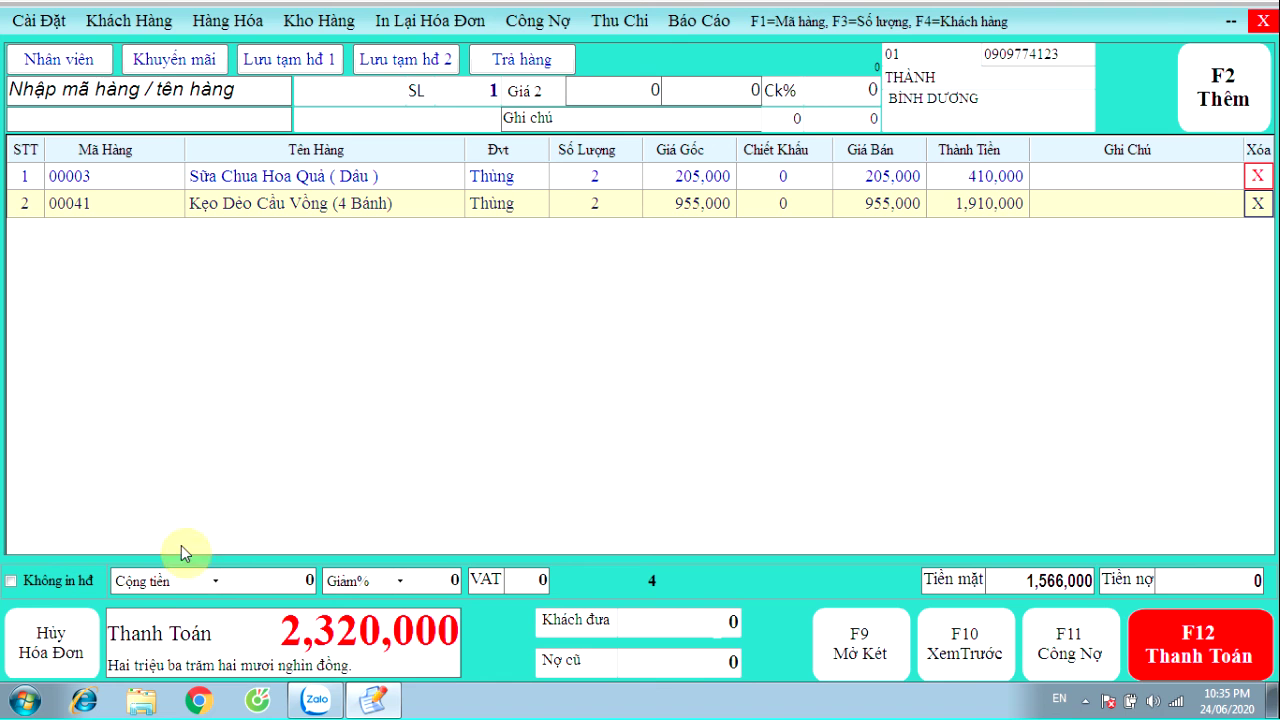
click(215, 581)
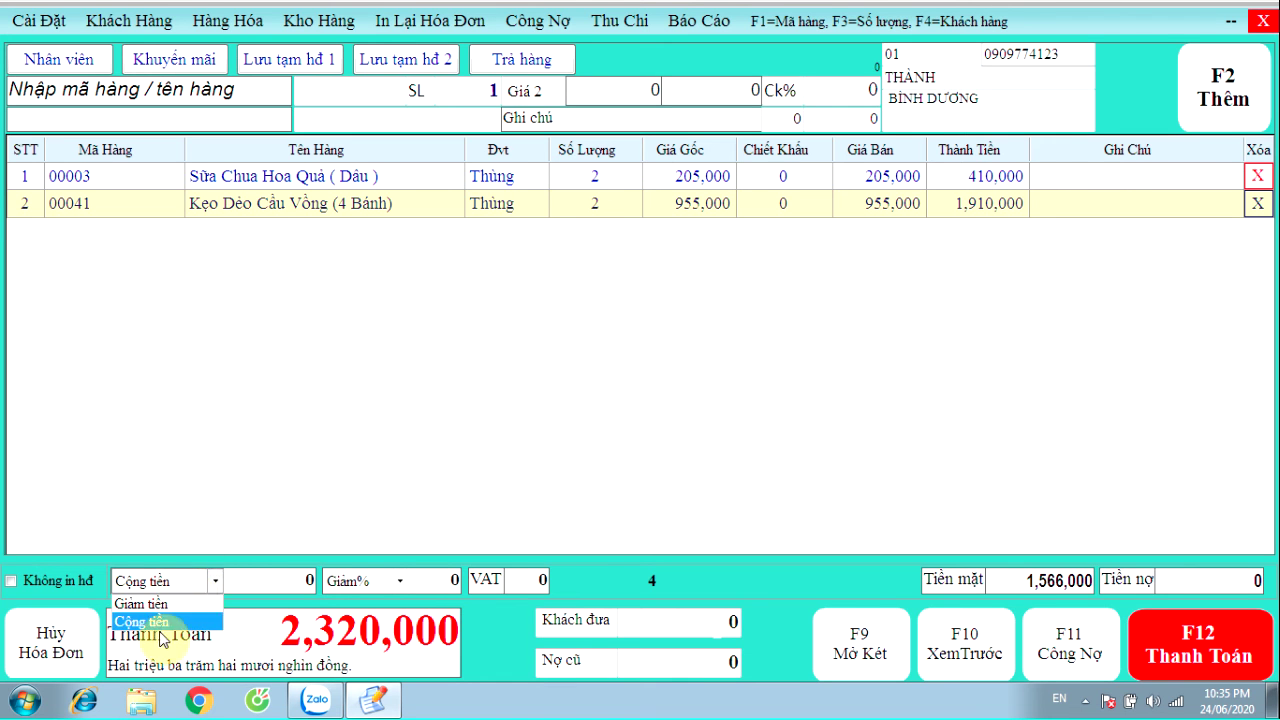
click(292, 578)
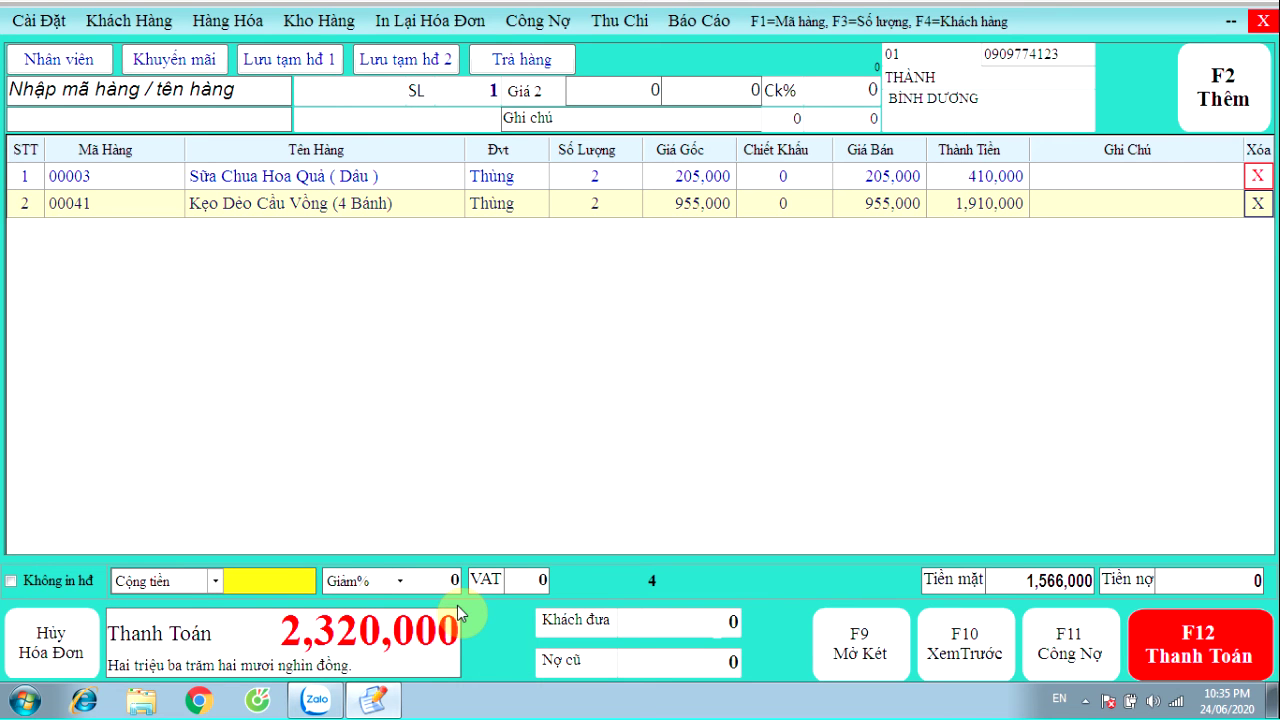
click(401, 580)
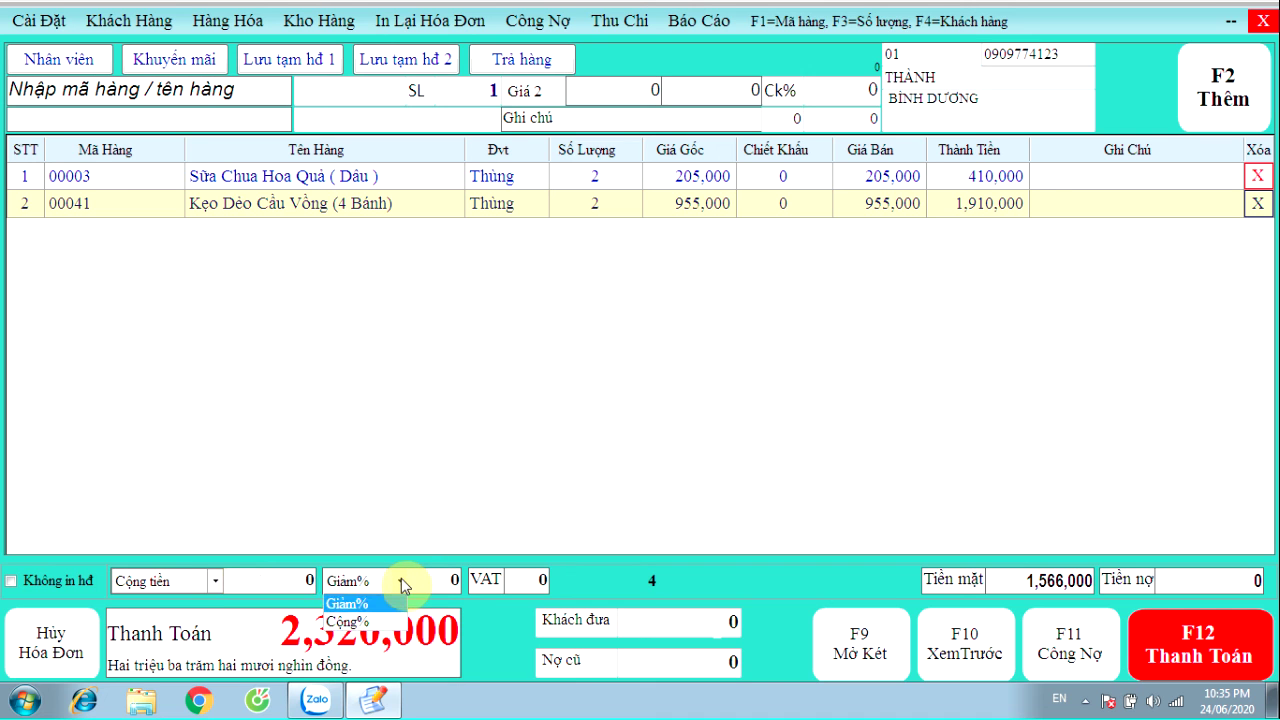
click(401, 578)
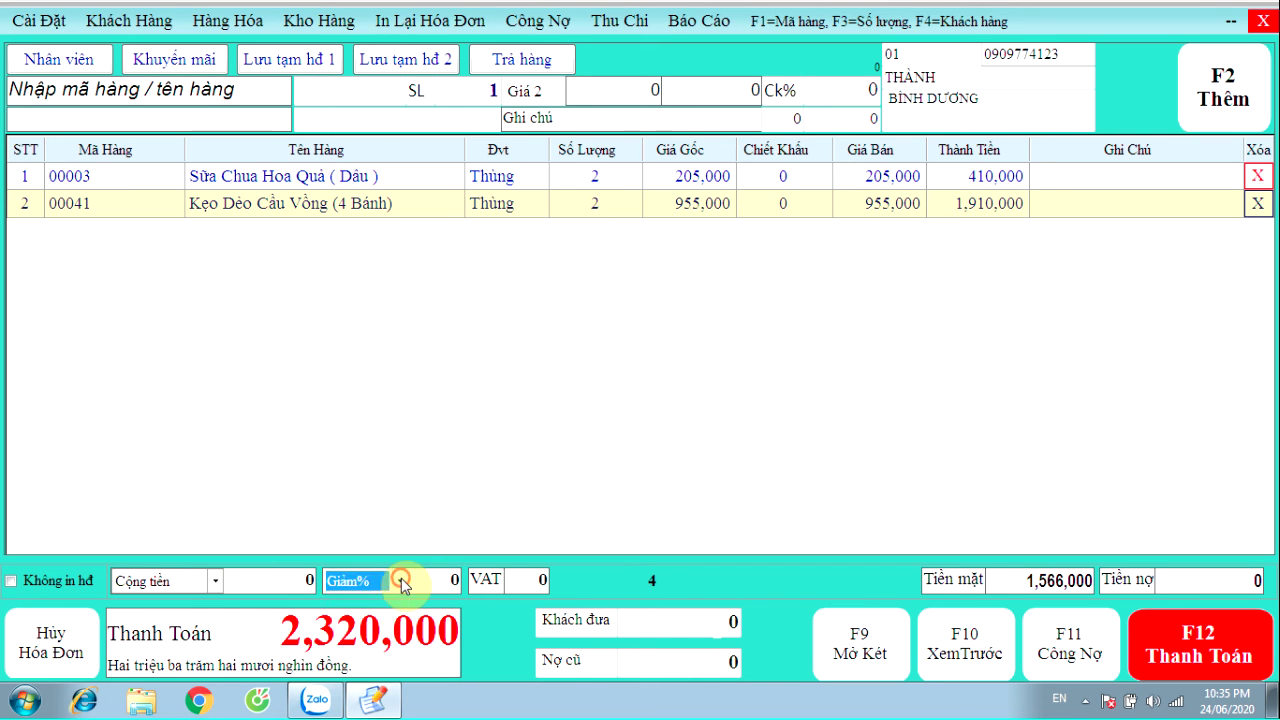
click(422, 579)
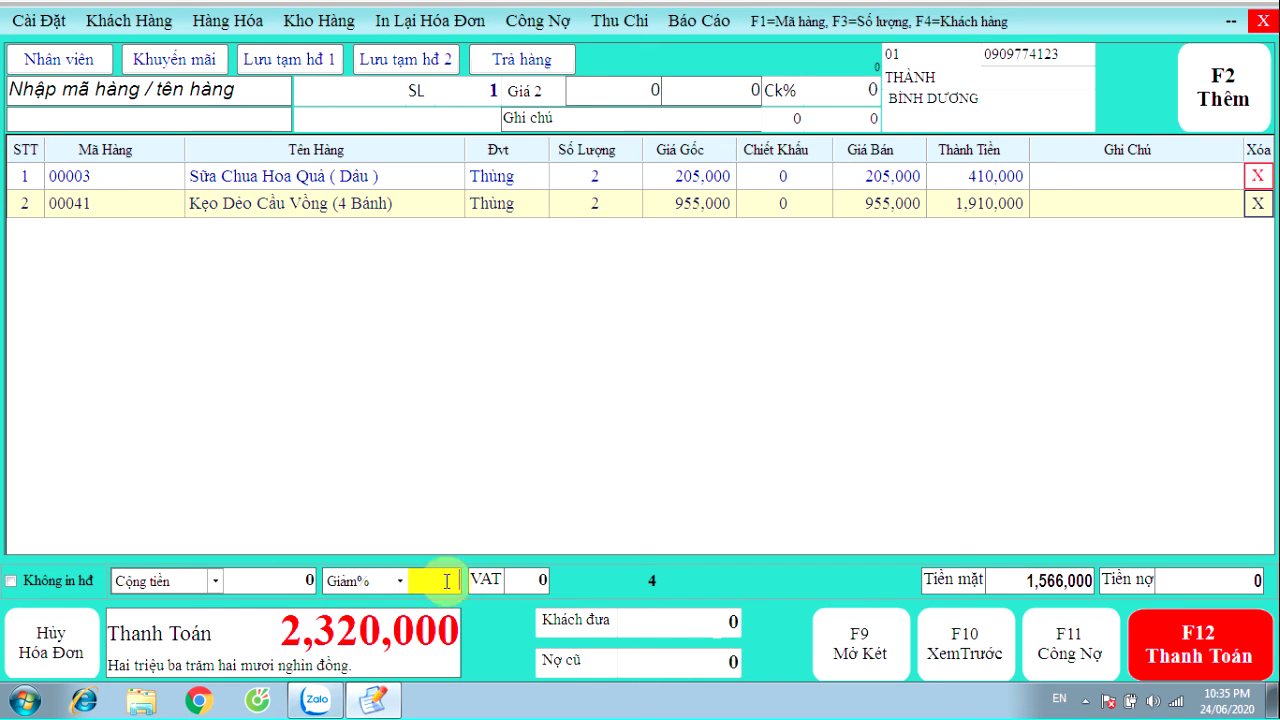
click(528, 583)
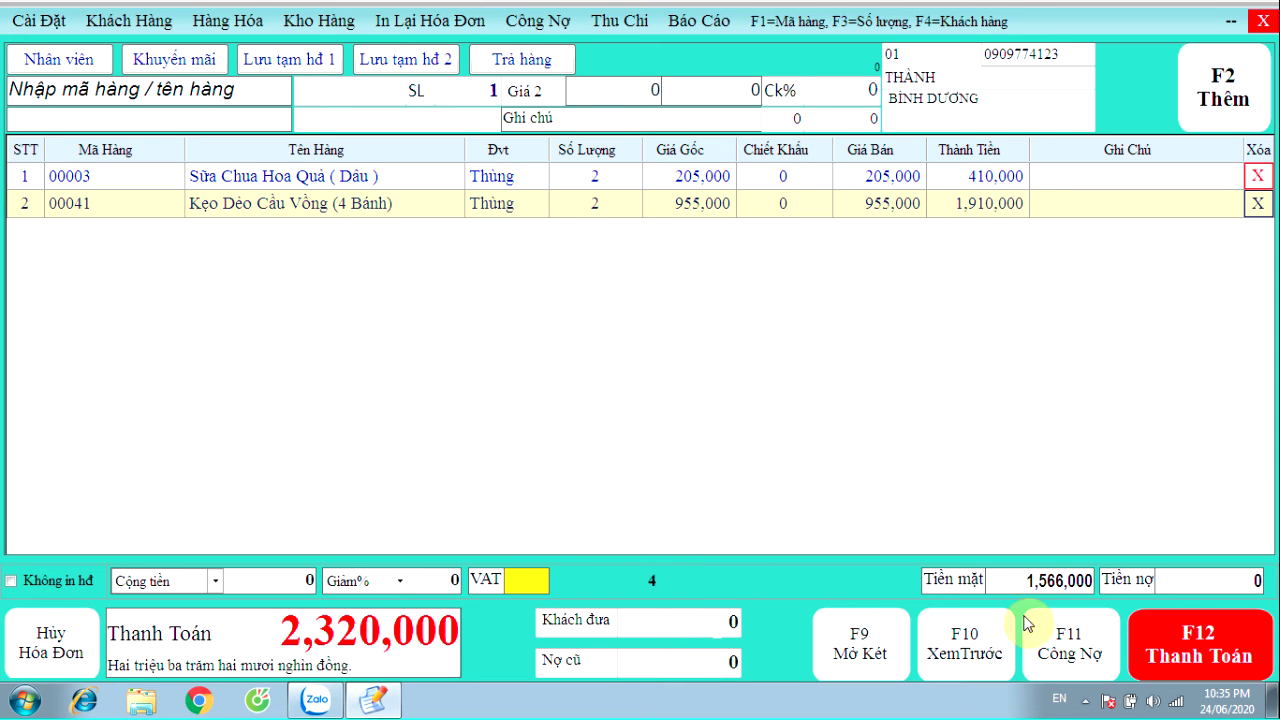
click(996, 581)
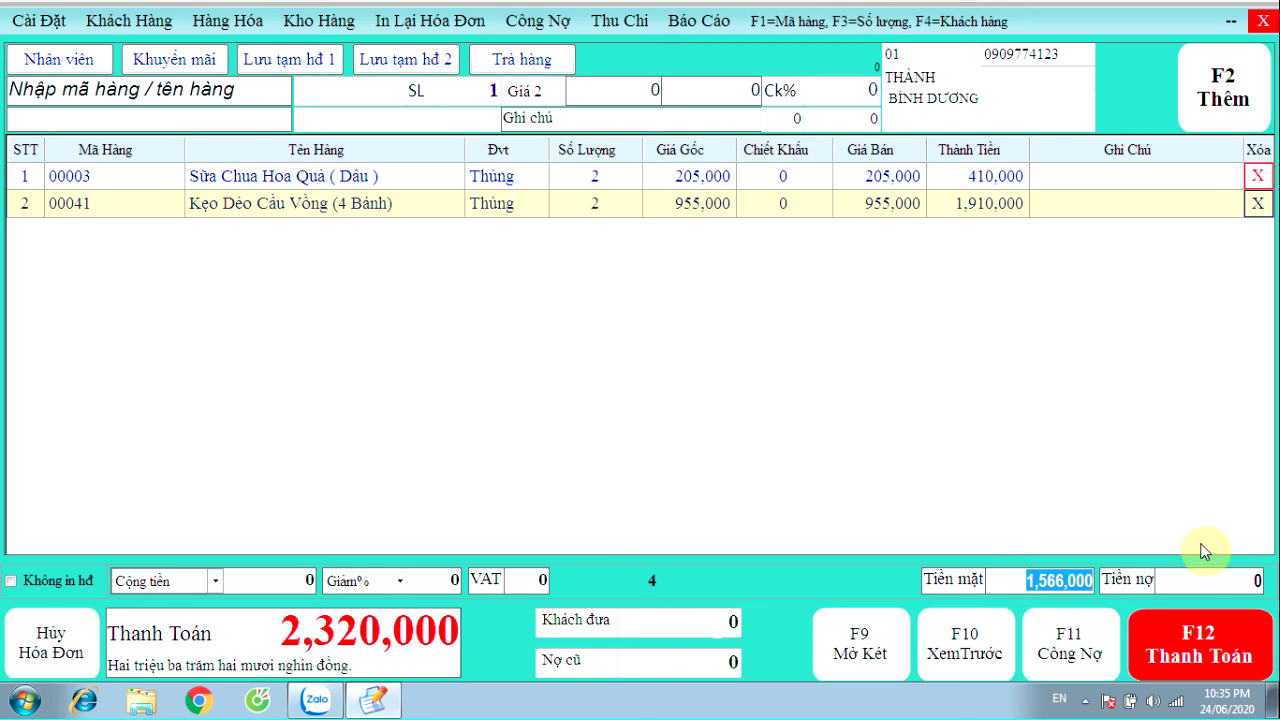
click(1187, 589)
Pay the 2,320,000 invoice in cash, print it, and close the preview
click(1205, 645)
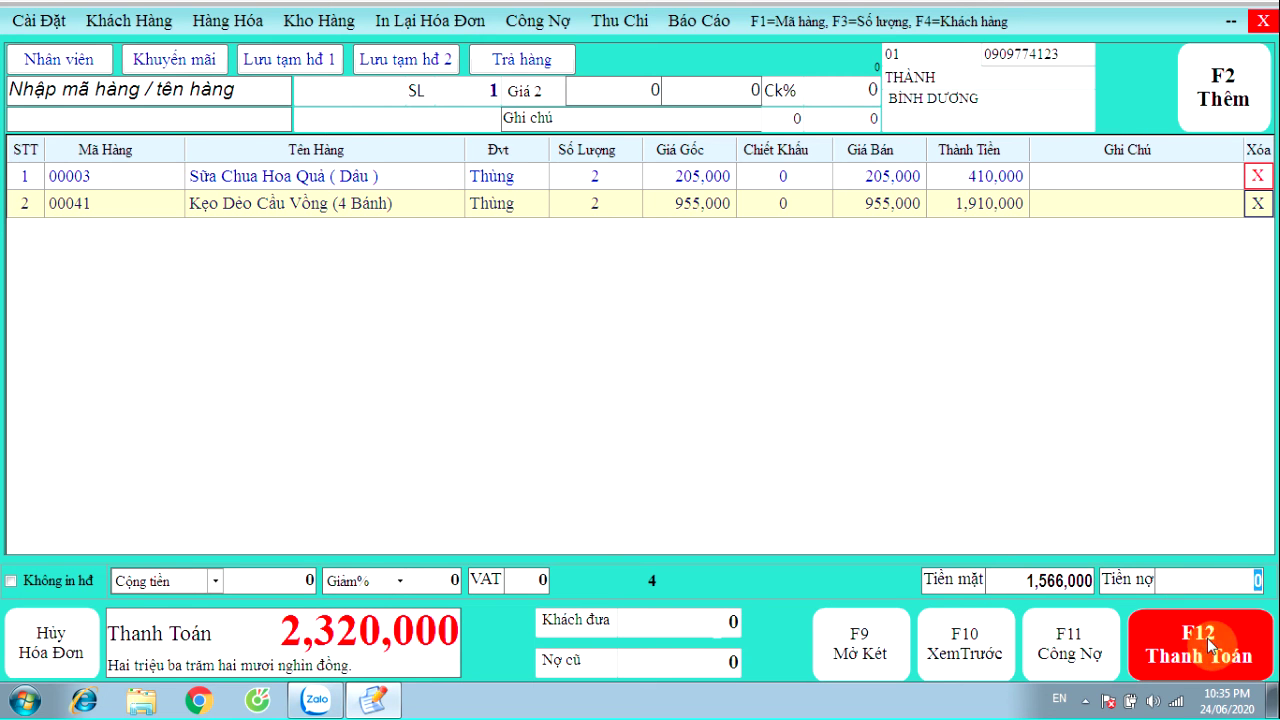
click(849, 461)
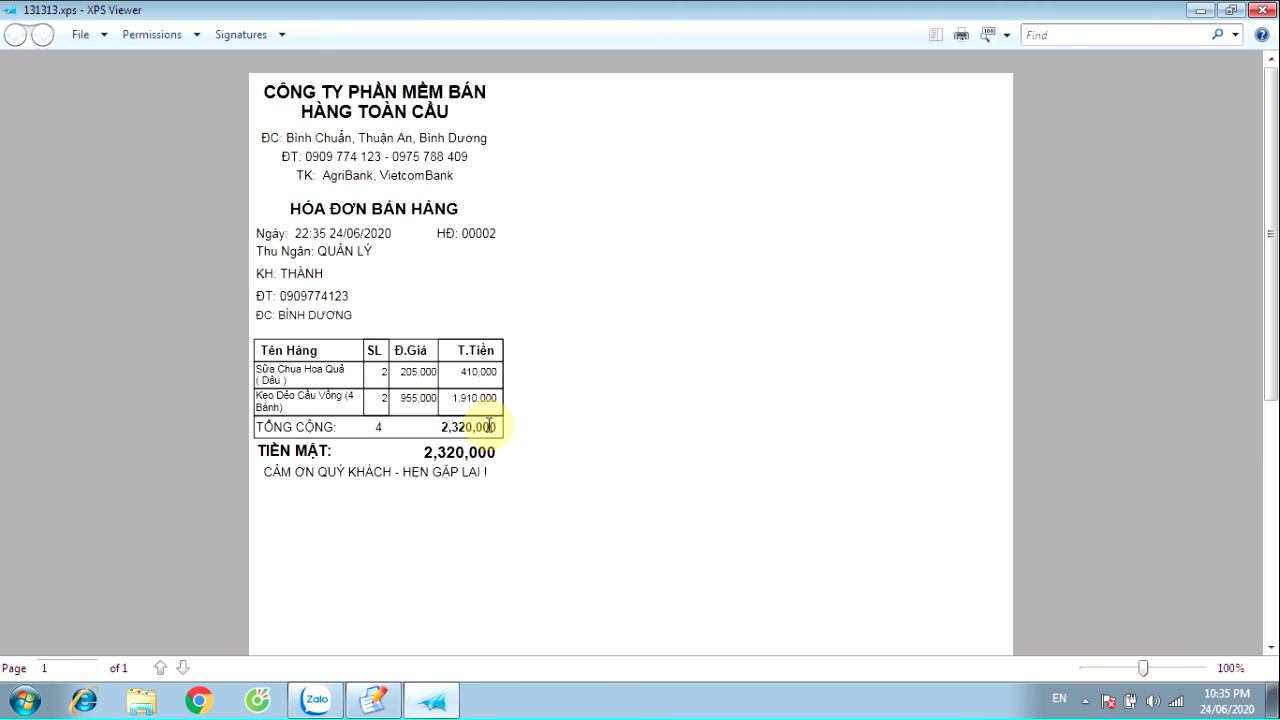
click(1260, 9)
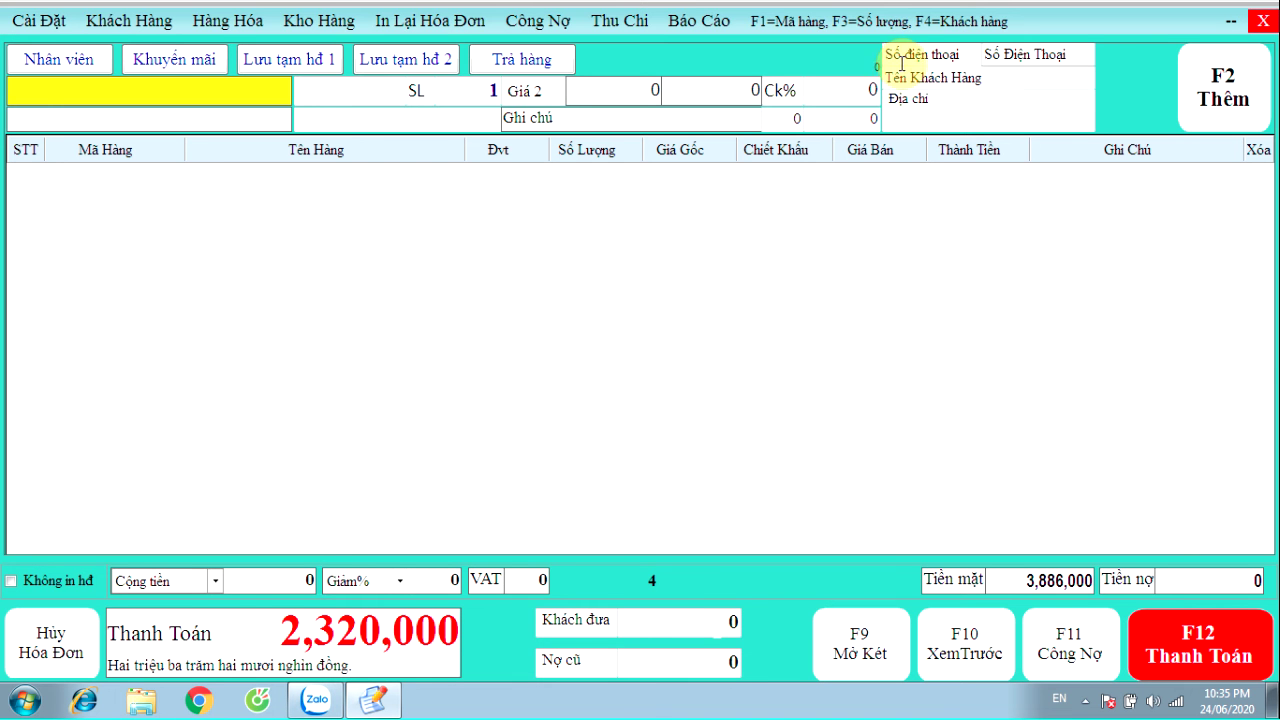
click(912, 54)
Enter the new customer's code and full name on the invoice
text(02)
key(Return)
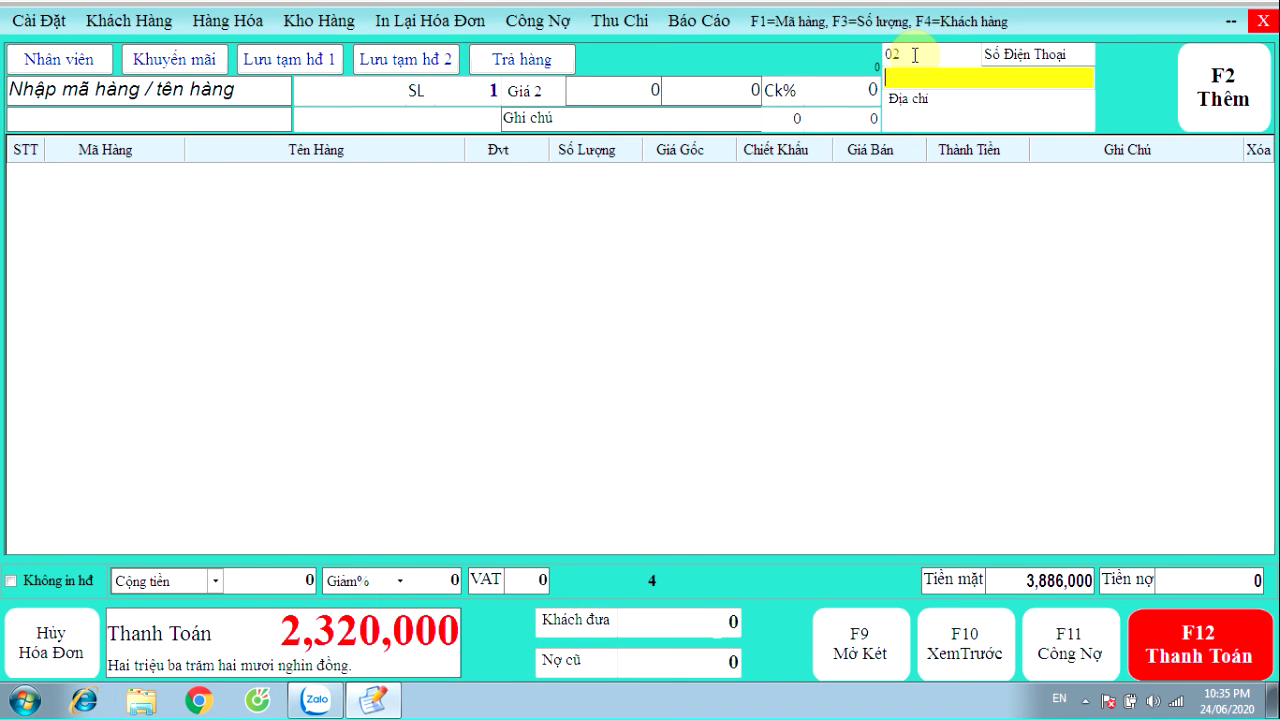
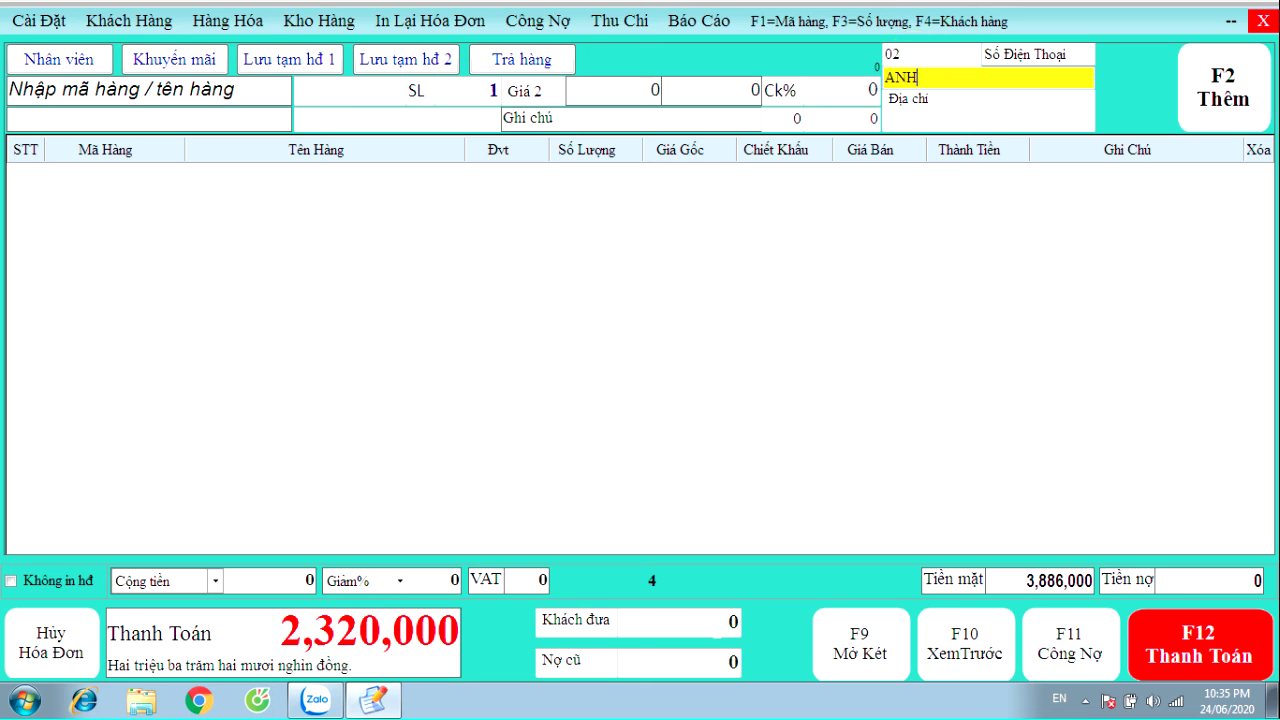
key(Return)
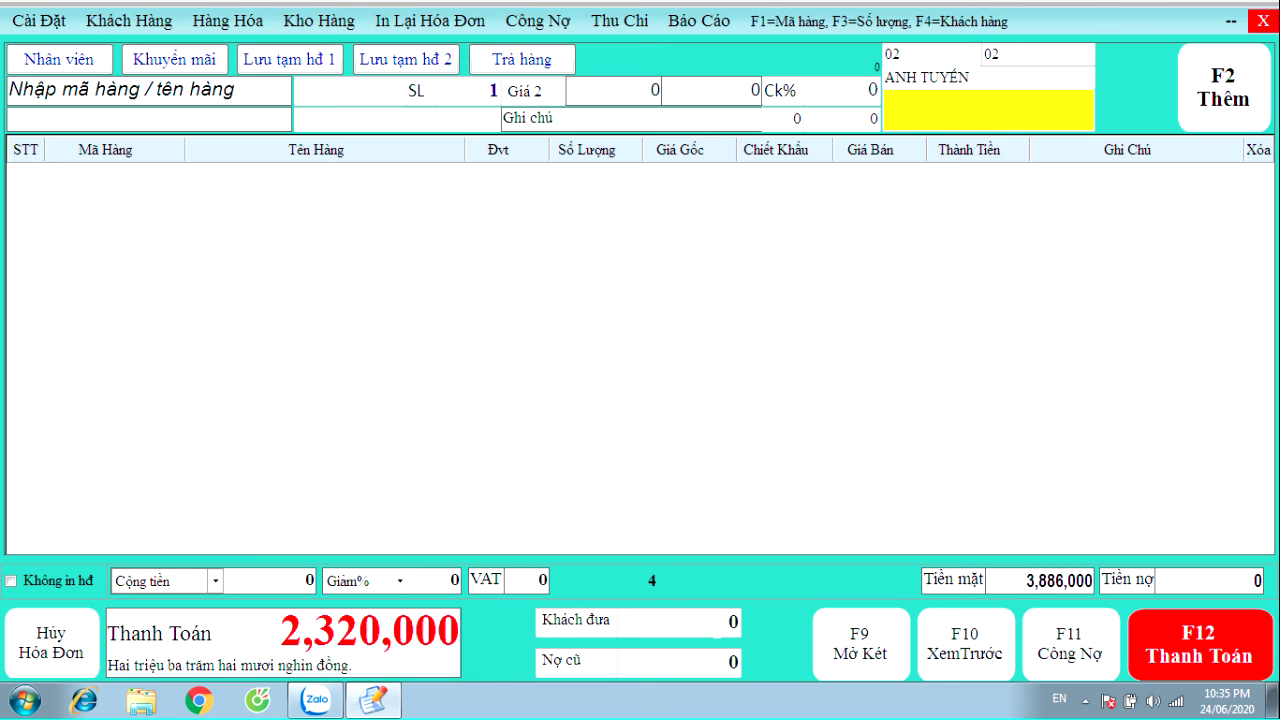
Fill in the customer's address and phone number
text(SA)
text(I GON)
click(1050, 54)
key(BackSpace)
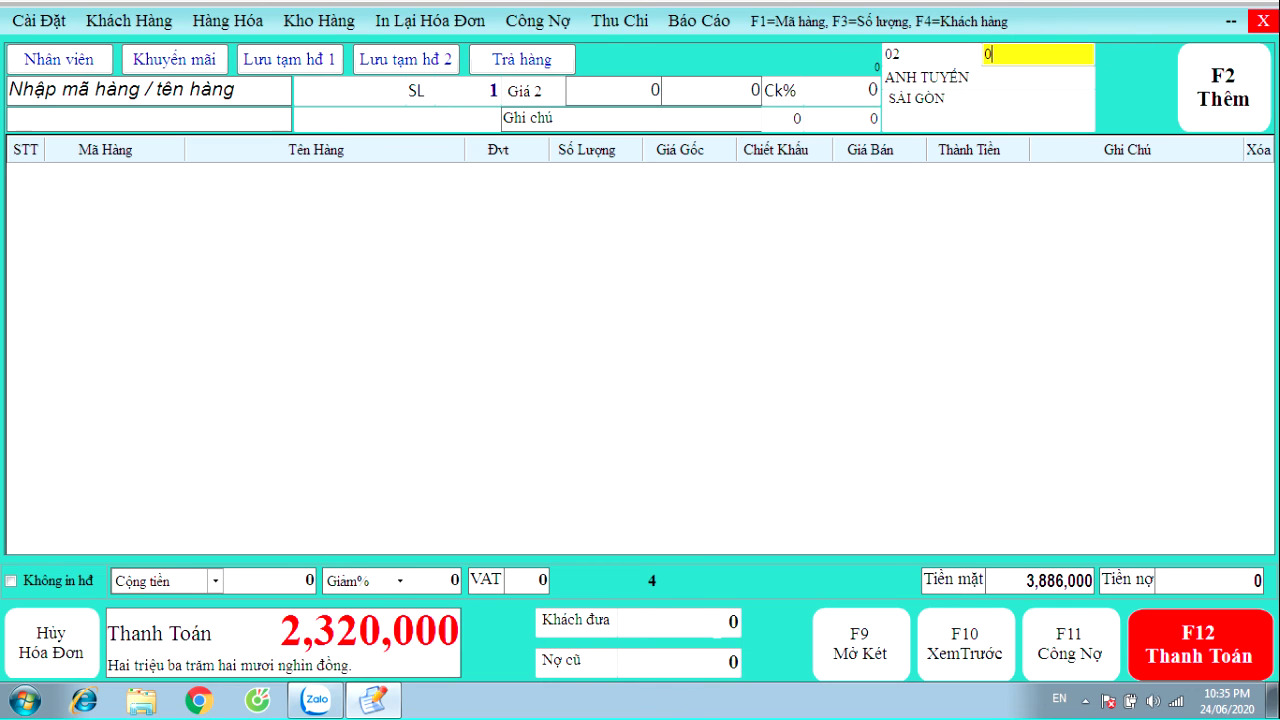
key(Return)
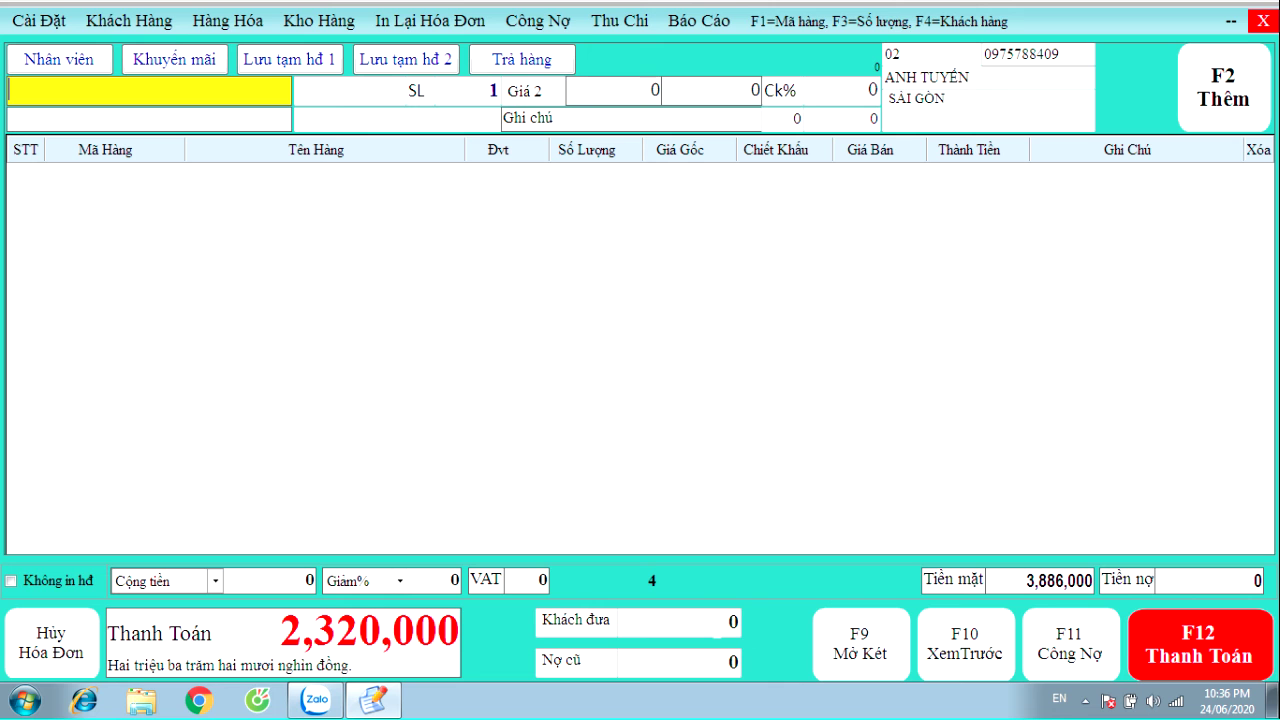
click(541, 100)
Add 5 Sữa Chua Hoa Quả (Dâu) to the invoice at Giá 3
text(S)
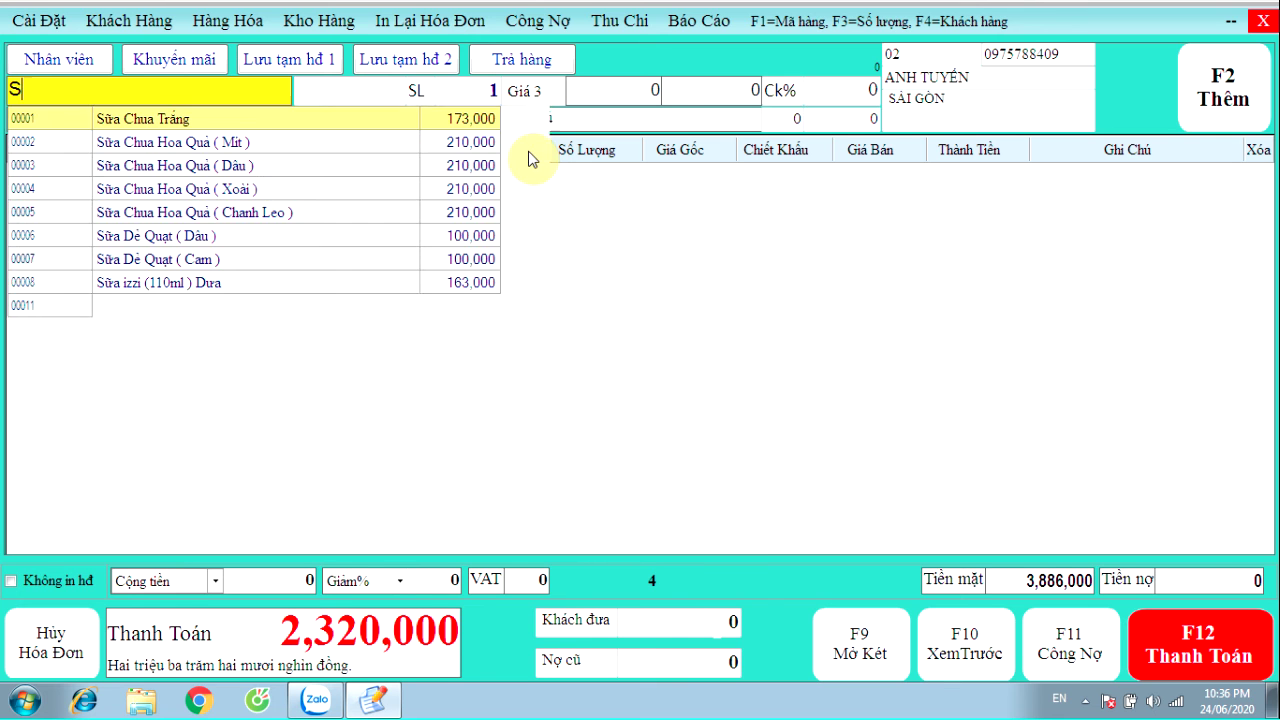
key(Down)
key(Down)
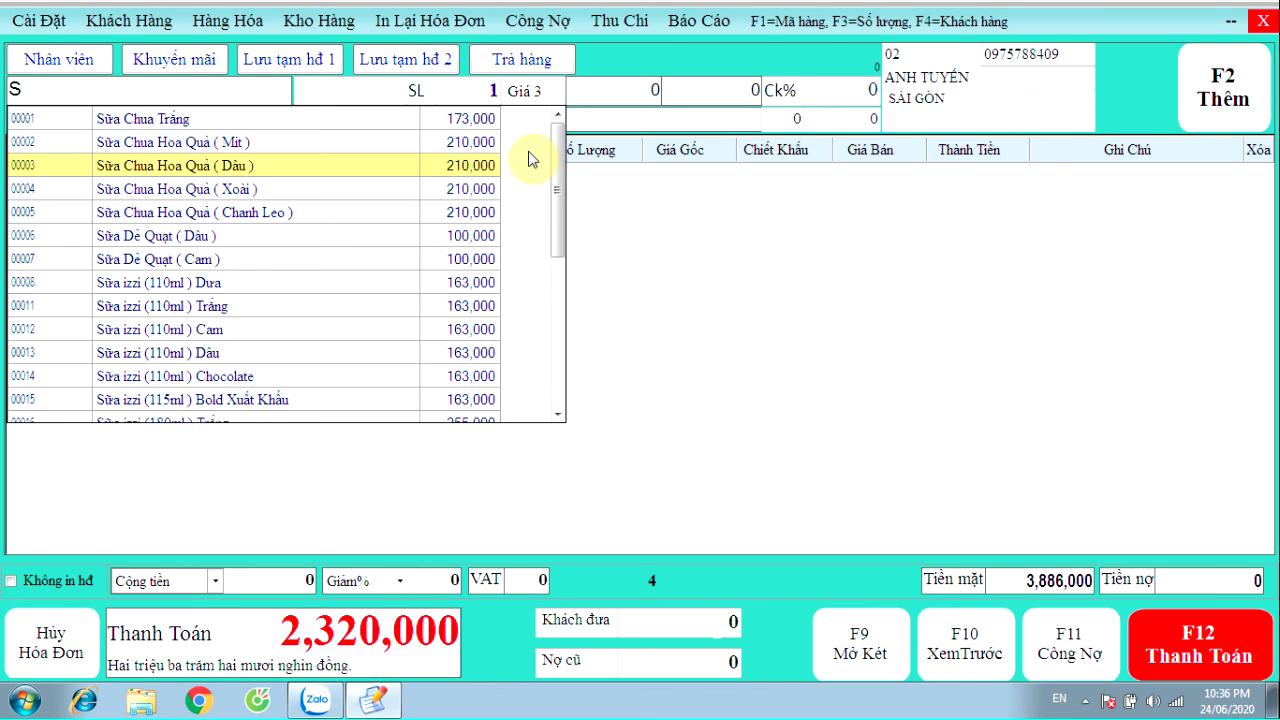
key(Return)
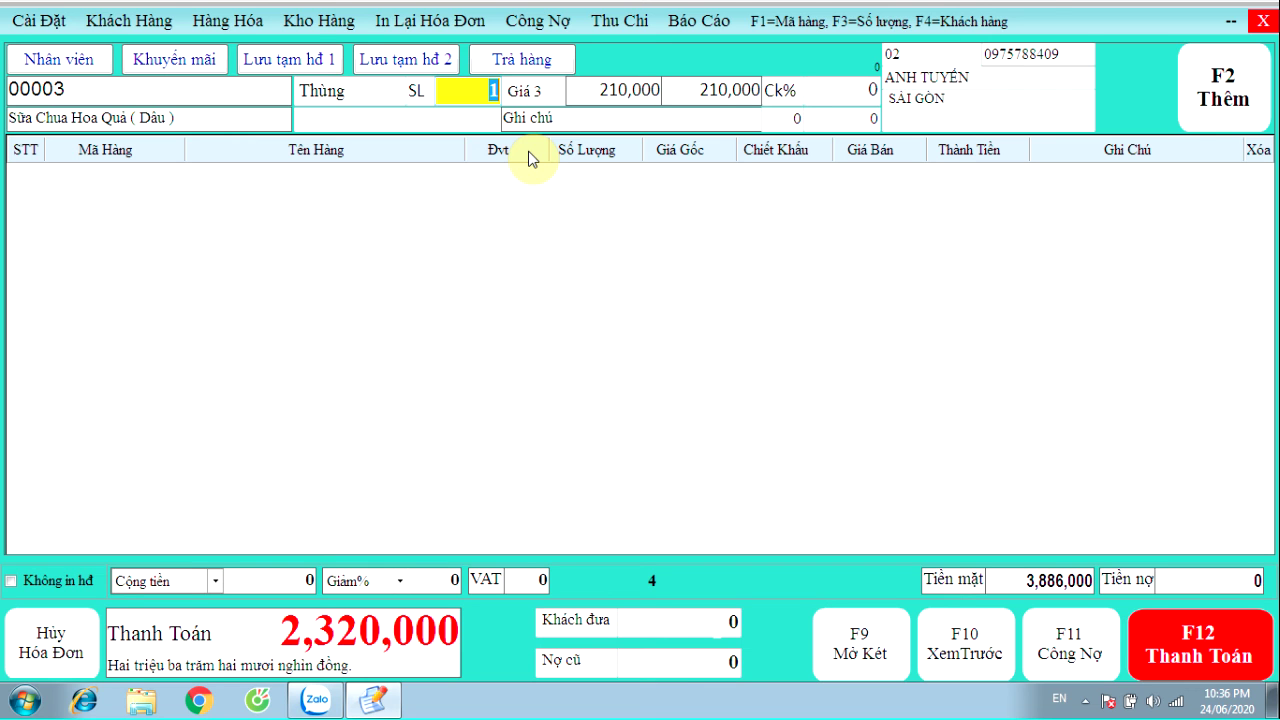
text(5)
key(Return)
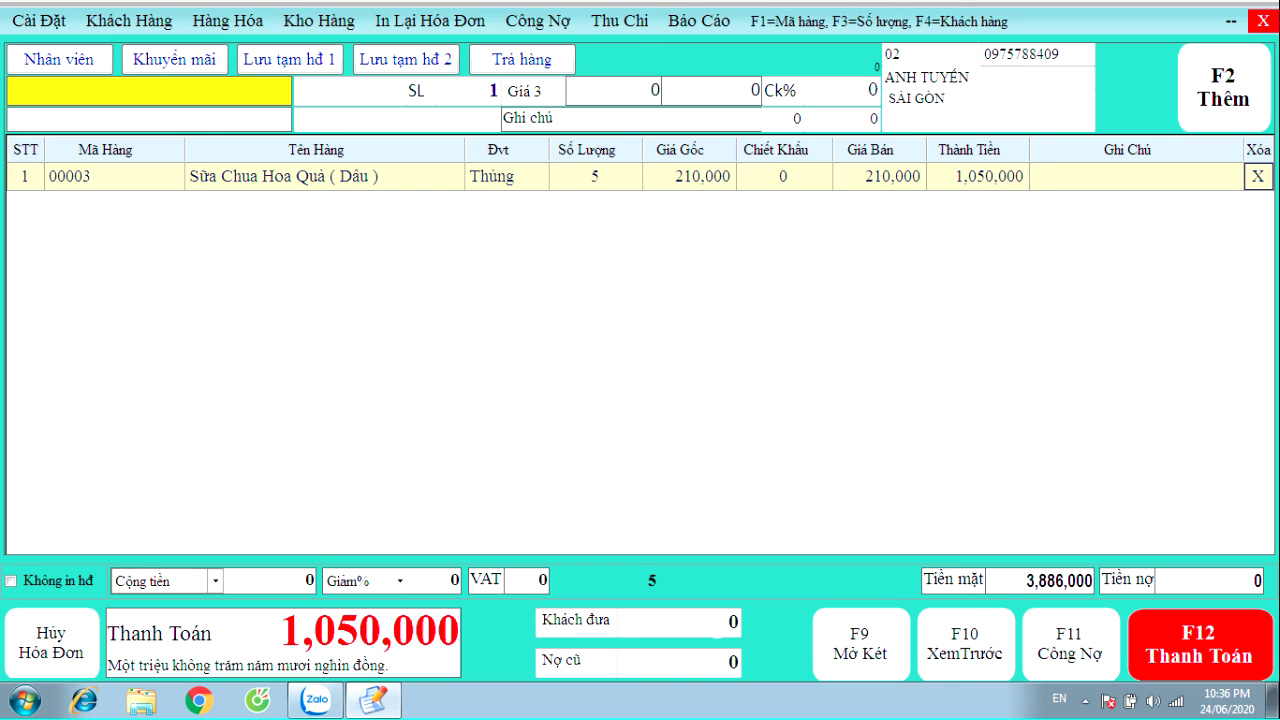
Add one Bánh nướng Kin and pay the 1,450,000 invoice in cash, printing it
text(B)
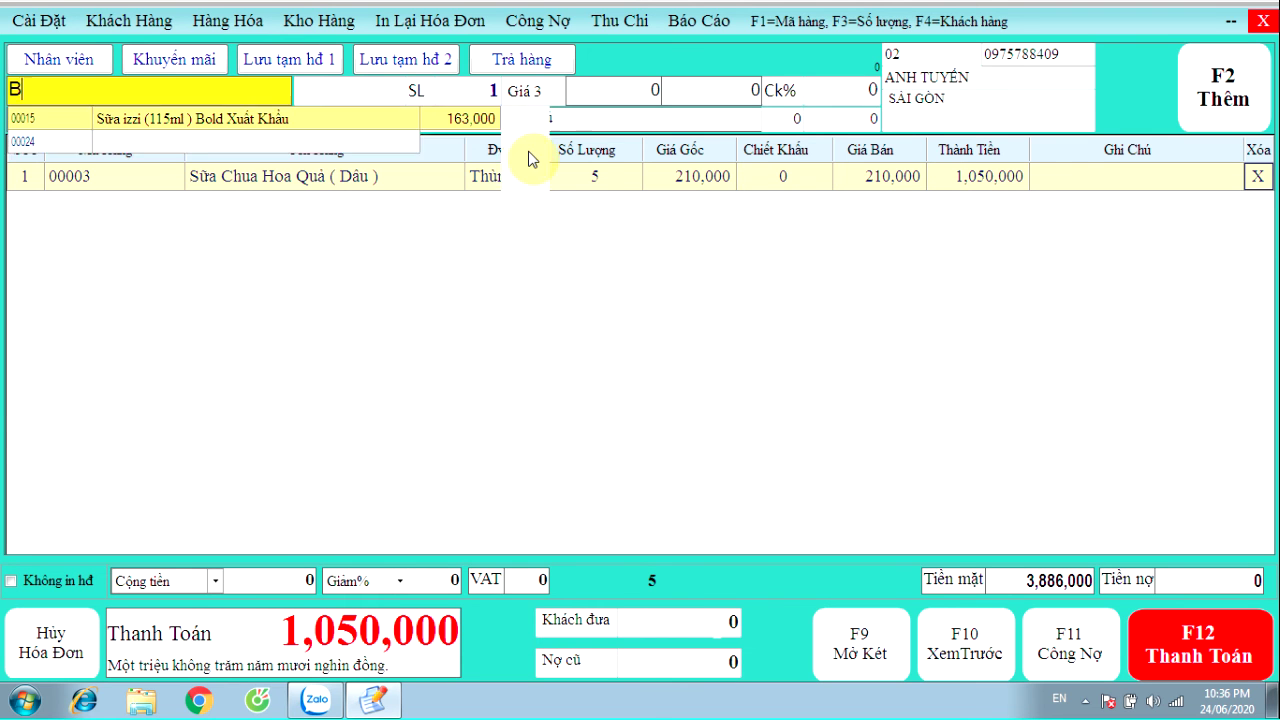
text(A)
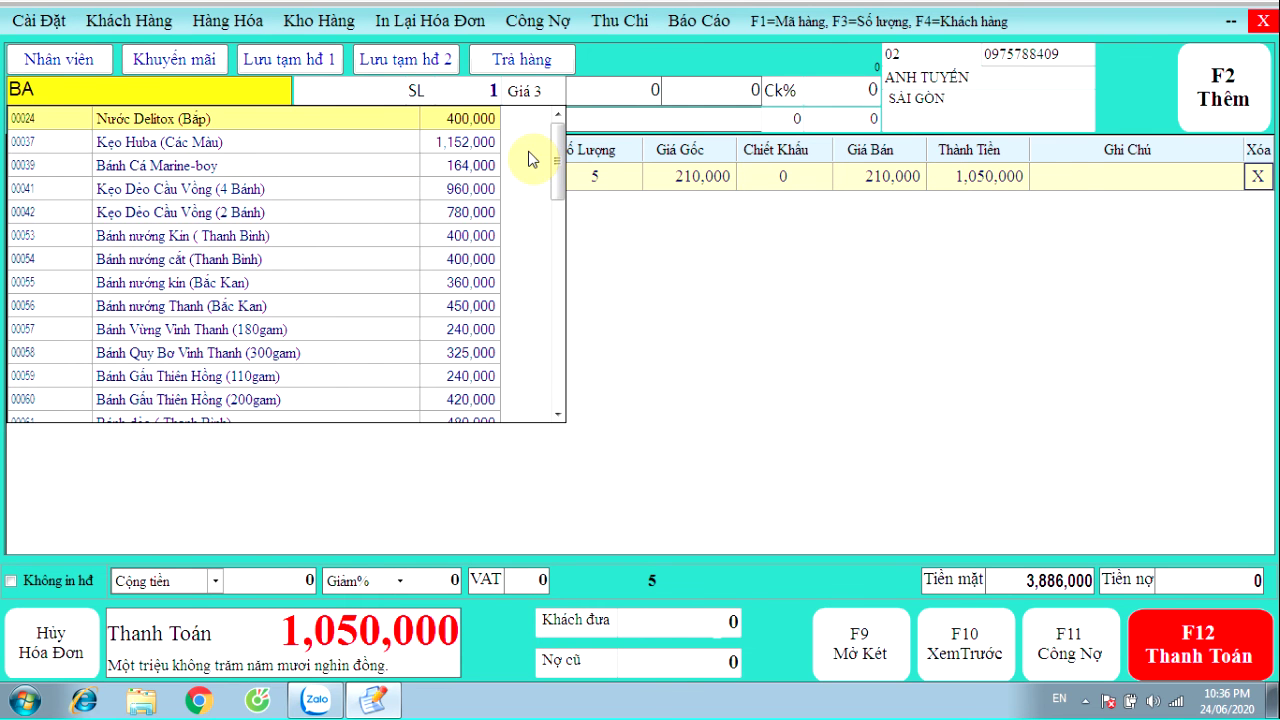
key(Down)
key(Down)
key(Down)
key(Down)
key(Down)
key(Down)
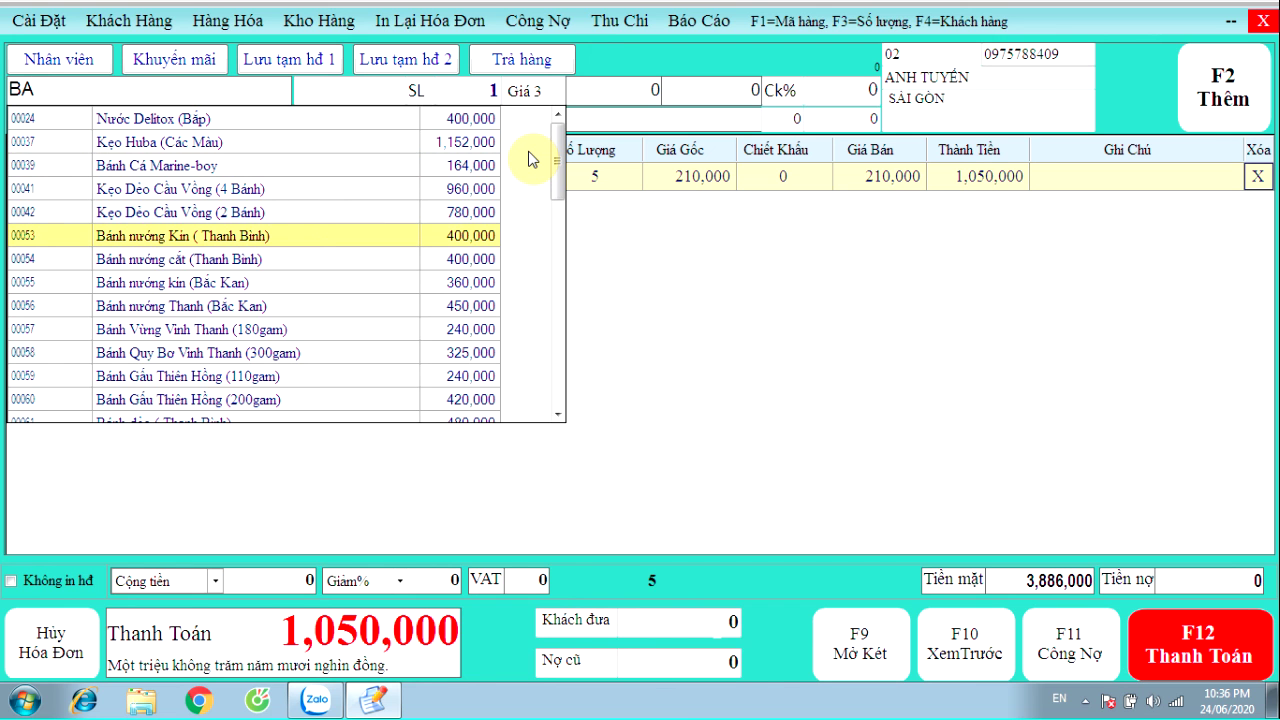
key(Return)
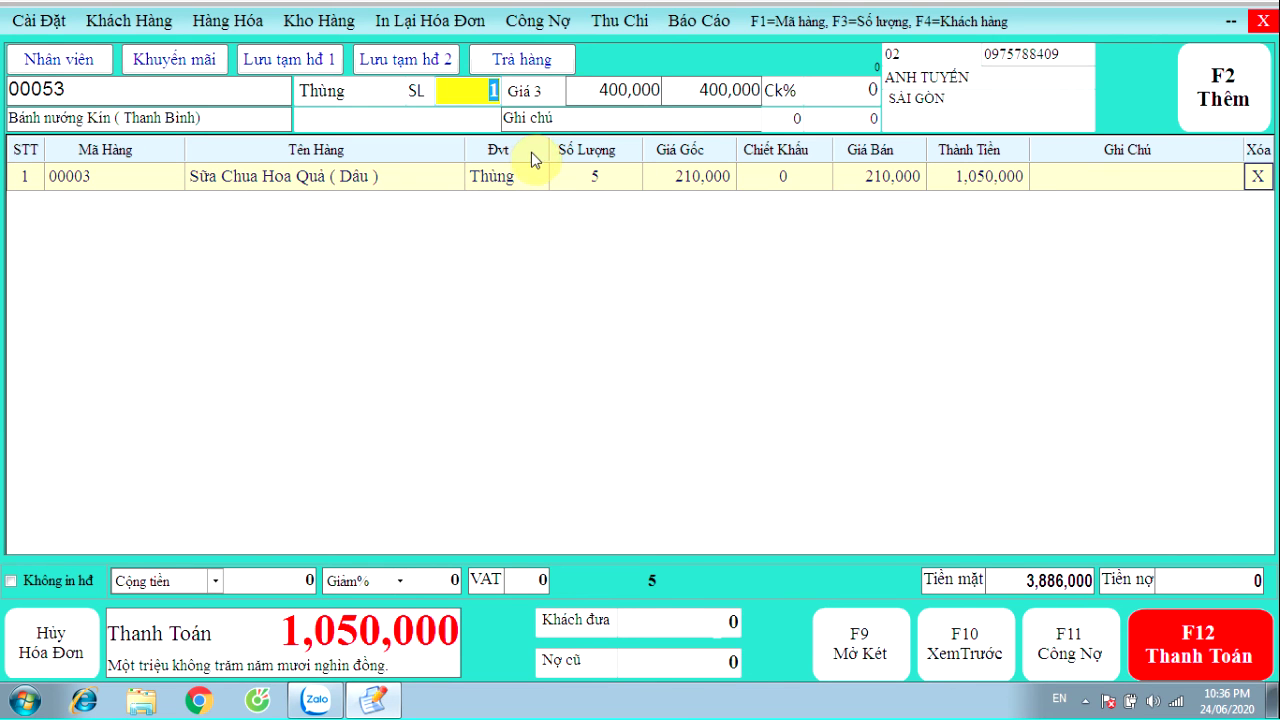
key(Return)
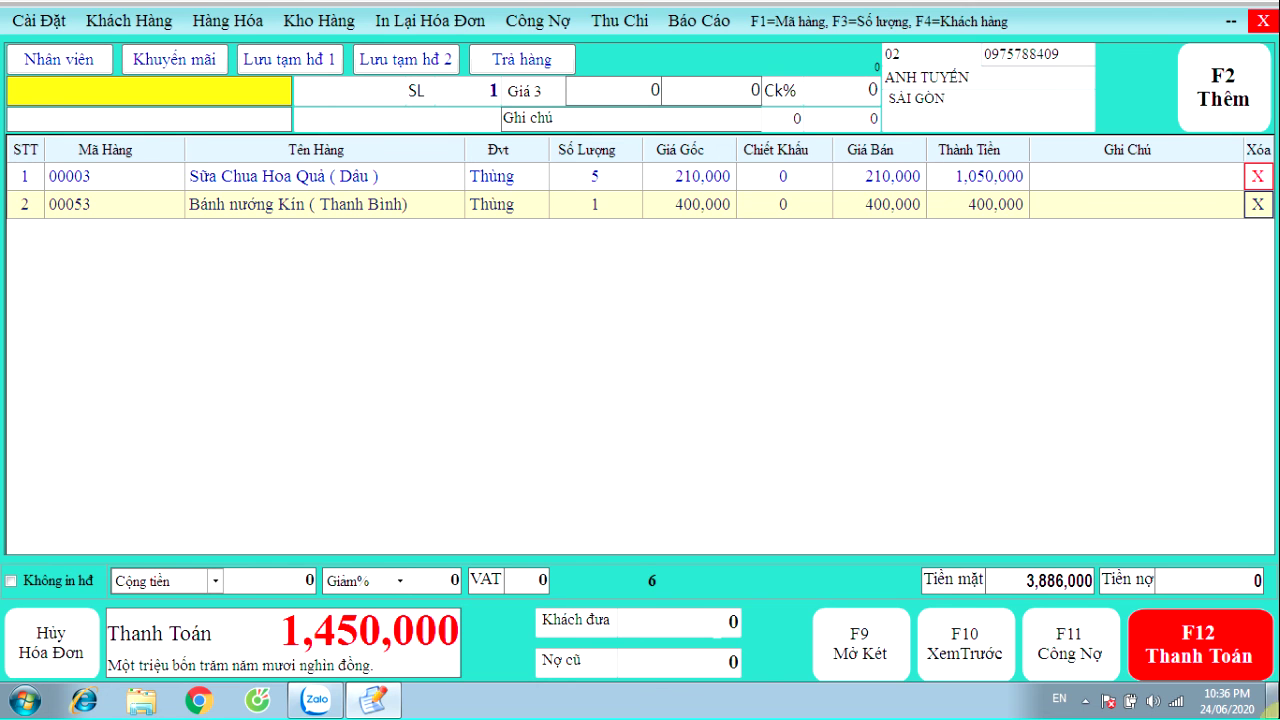
click(1200, 655)
click(851, 479)
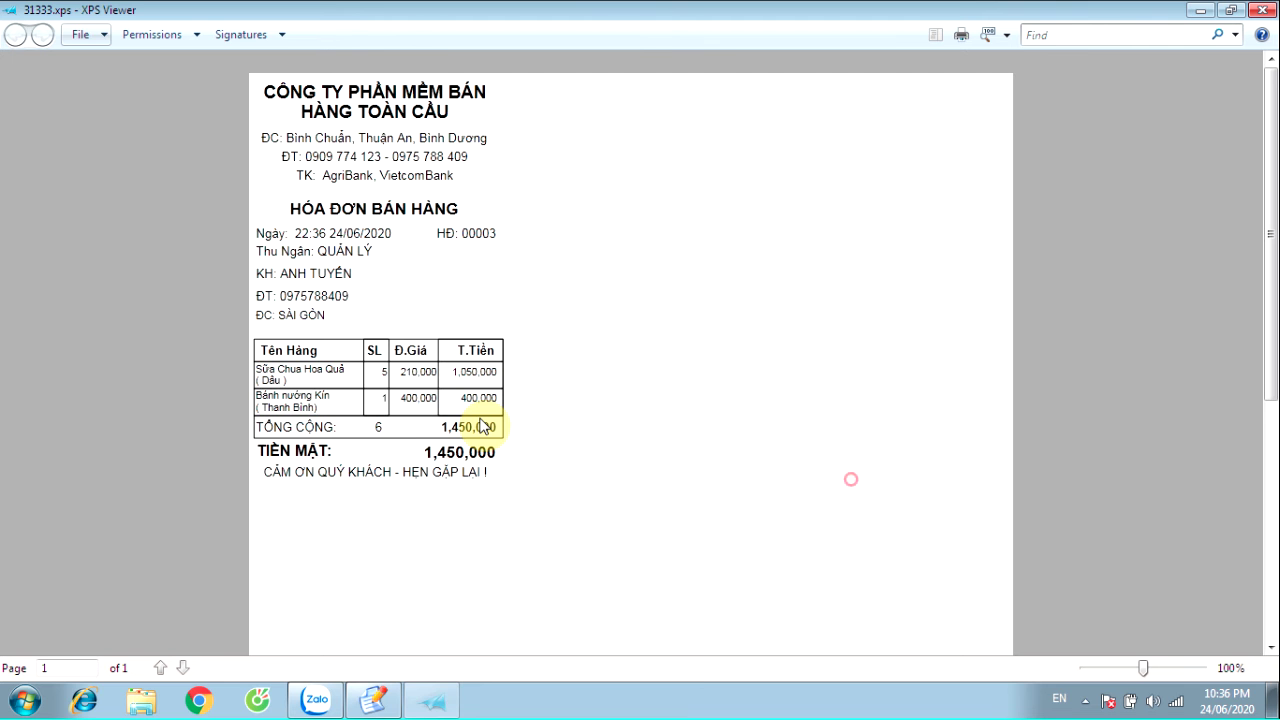
Close the printed preview and load the saved customer onto the next invoice
click(1261, 9)
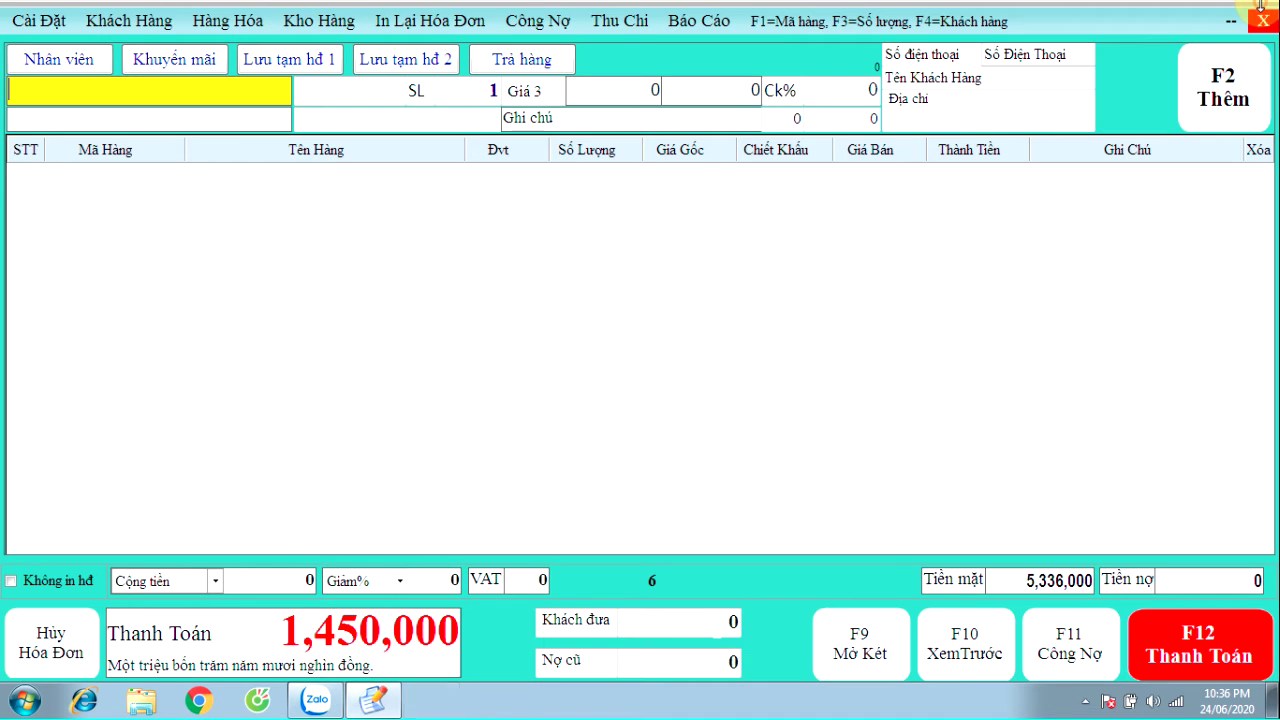
click(955, 54)
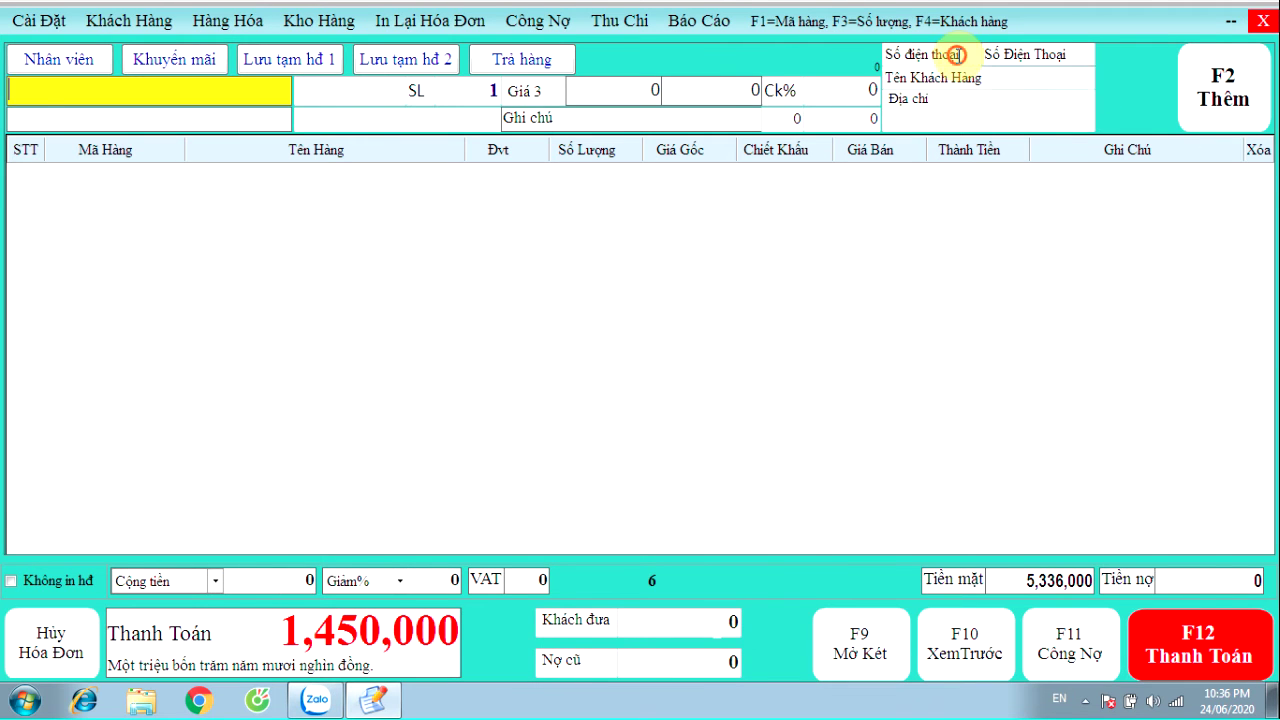
text(02)
key(Return)
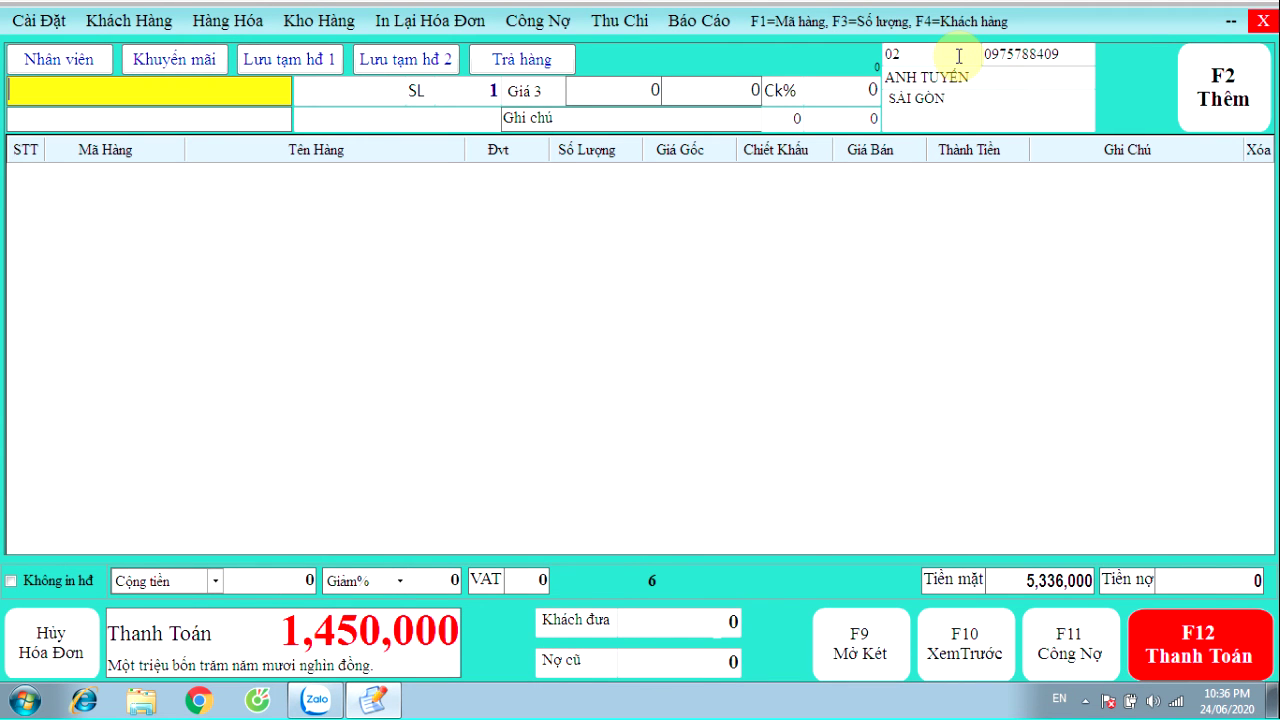
Add 5 cartons of Sữa Chua Hoa Quả (Dâu) to the invoice
text(S)
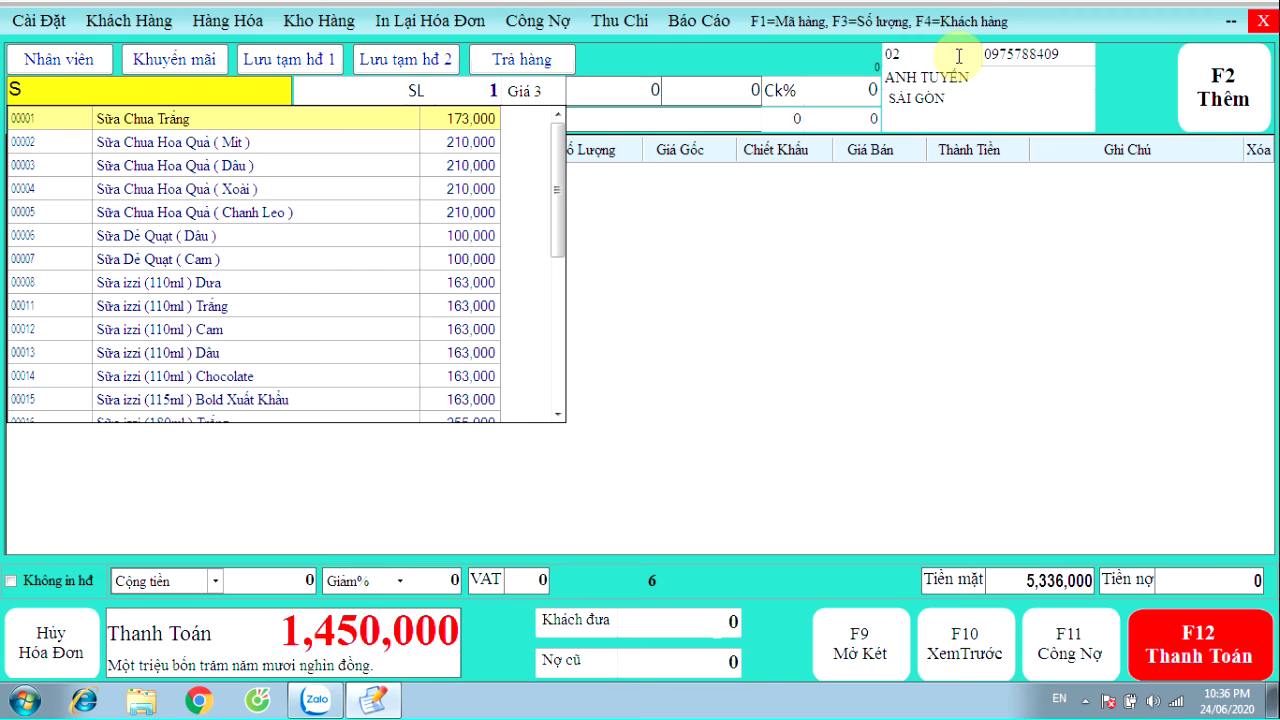
key(Down)
key(Down)
key(Return)
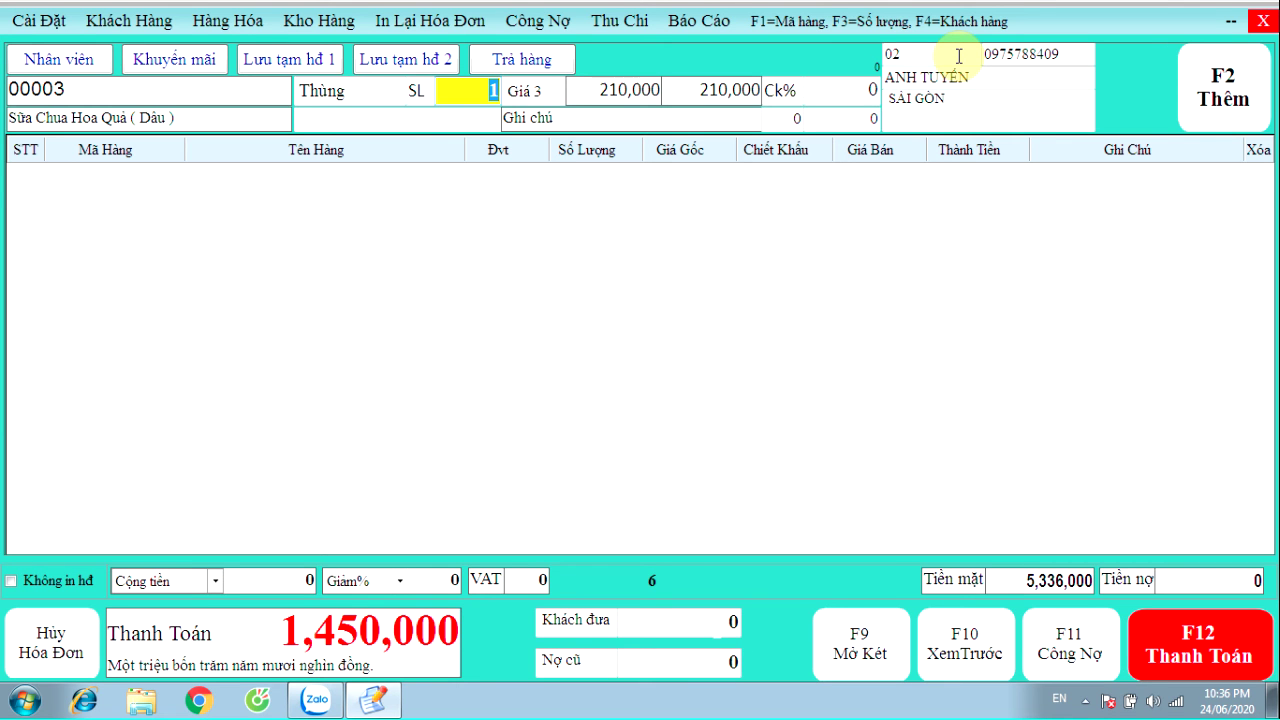
text(5)
key(Return)
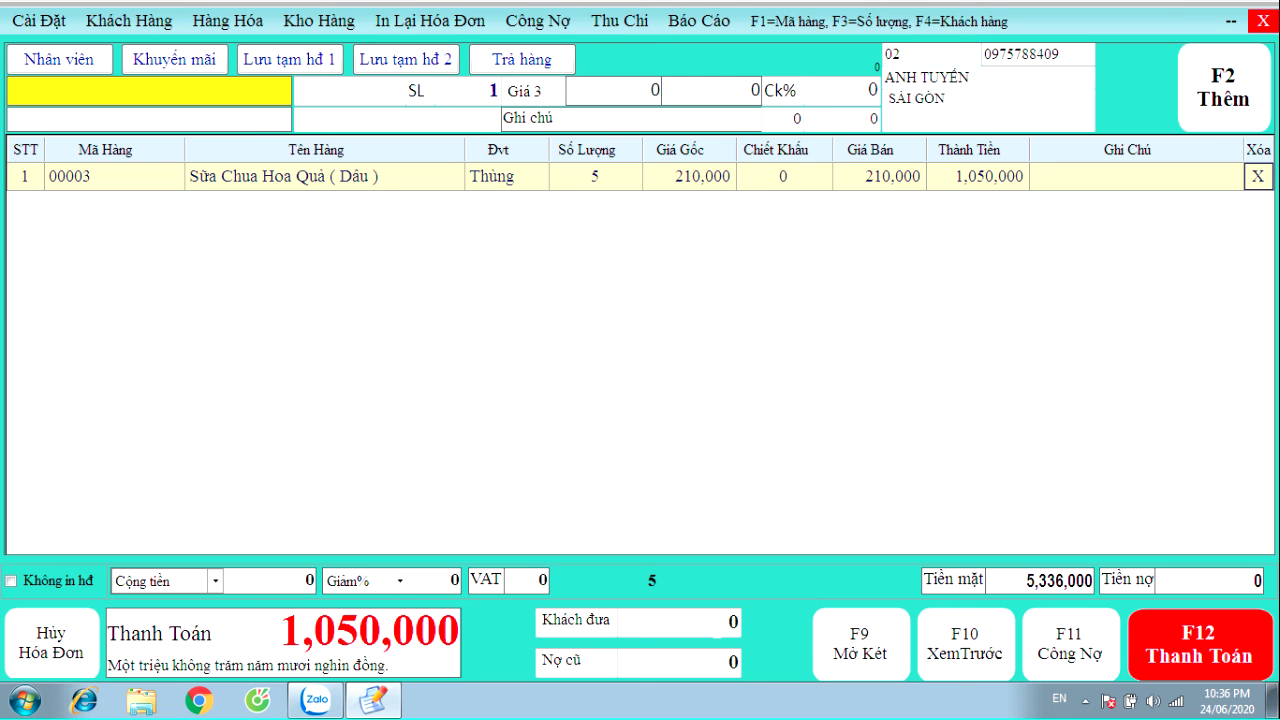
Add one Kẹo Dẻo Cầu Vồng (2 Bánh) and one Bánh nướng cắt, totalling 2,230,000
text(KEO)
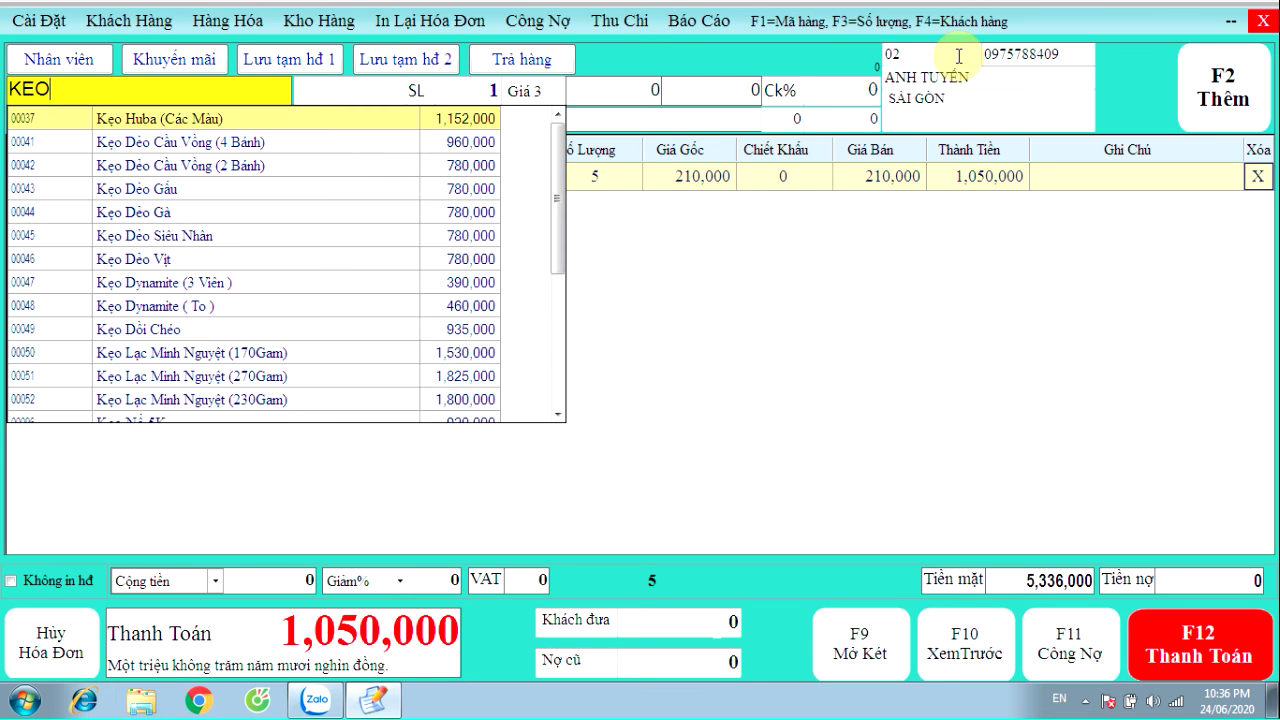
key(Down)
key(Down)
key(Return)
key(Return)
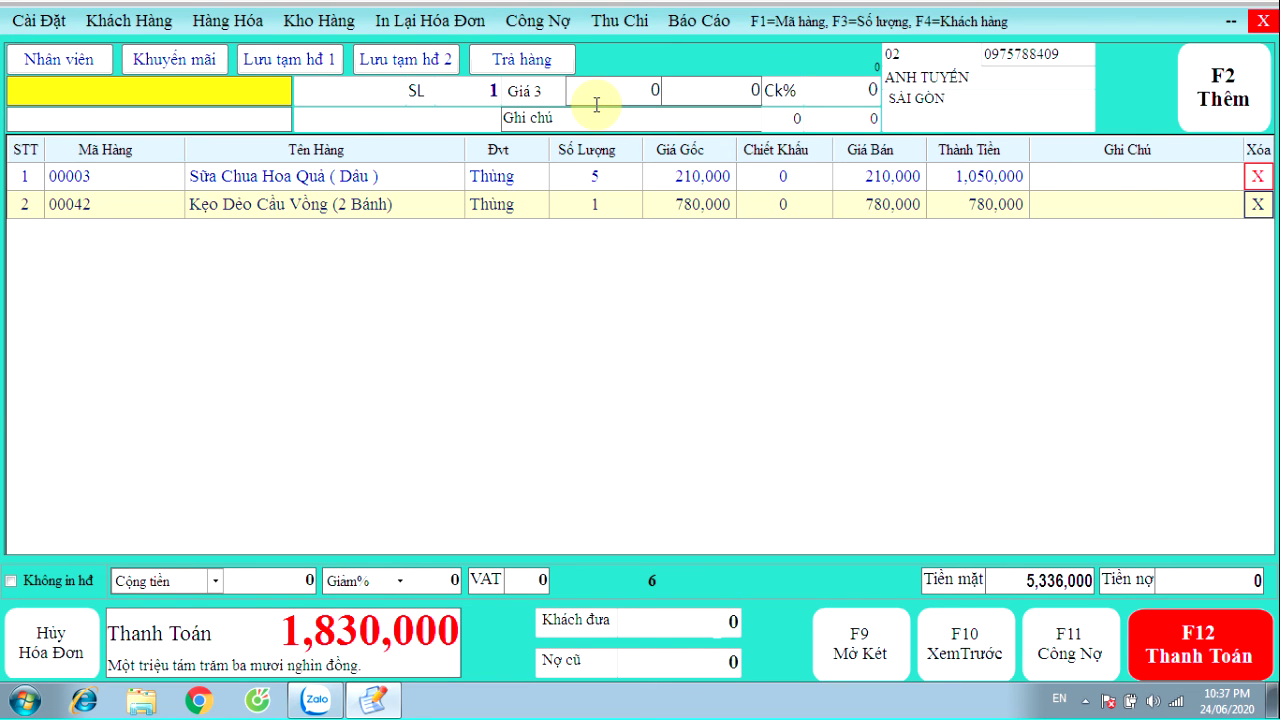
text(BANH)
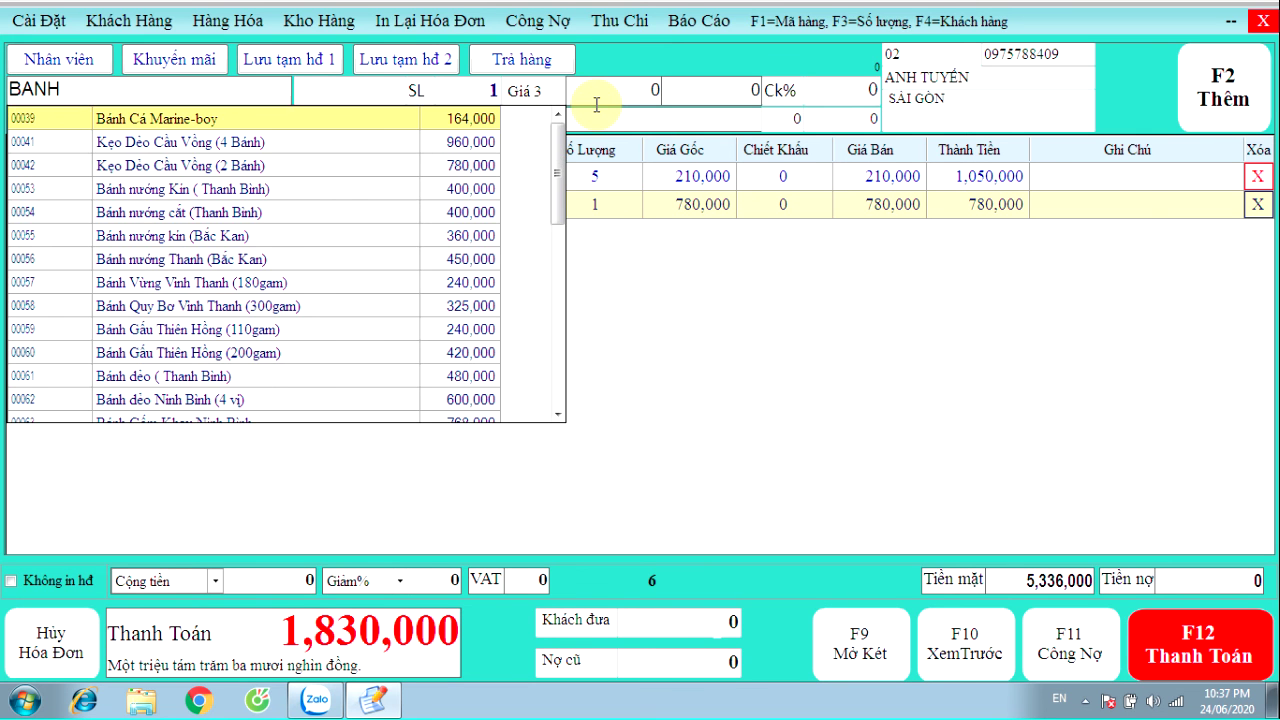
key(Down)
key(Down)
key(Down)
key(Down)
key(Return)
key(Return)
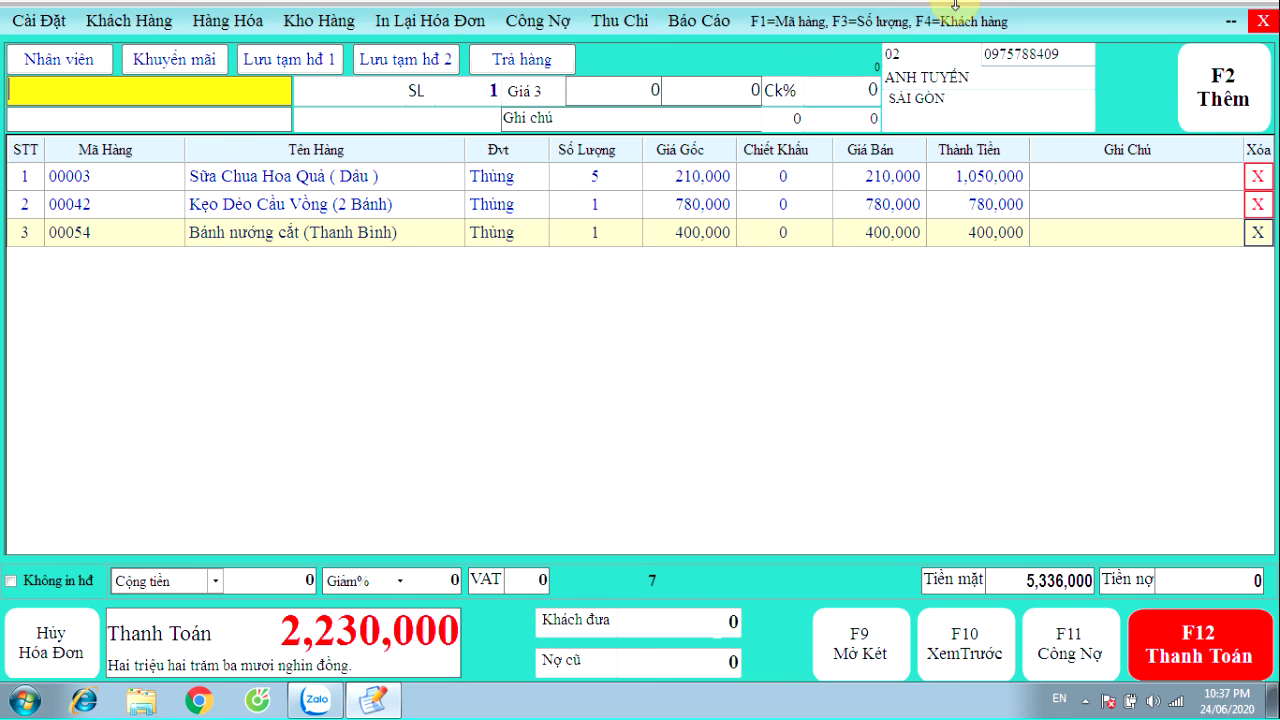
Record the 2,230,000 invoice as a Công Nợ credit sale, print it, and close the preview
click(1068, 640)
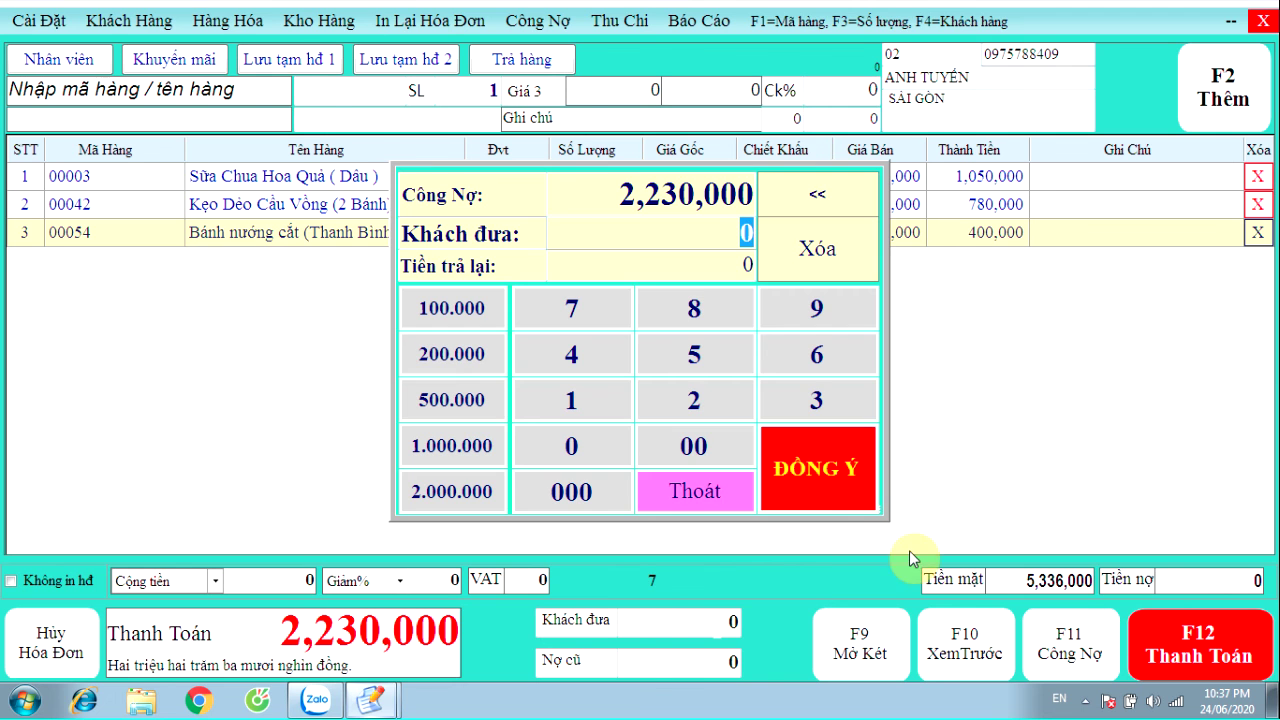
click(835, 472)
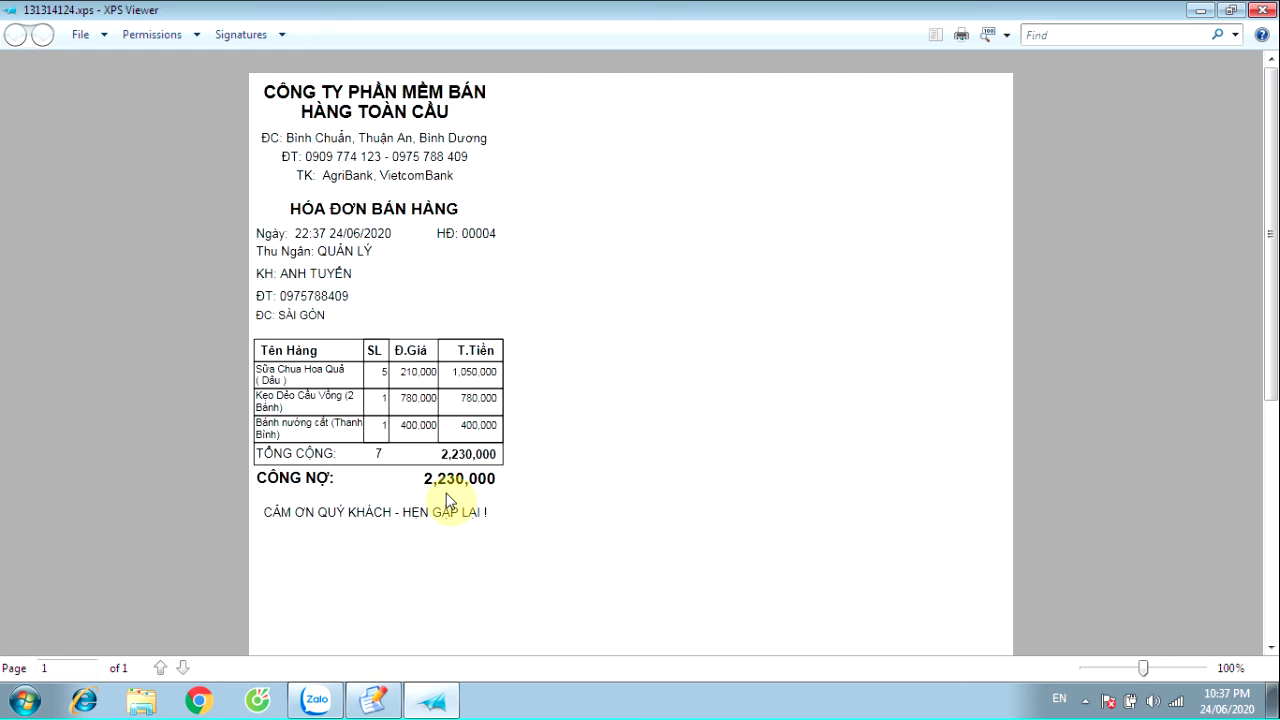
click(1261, 10)
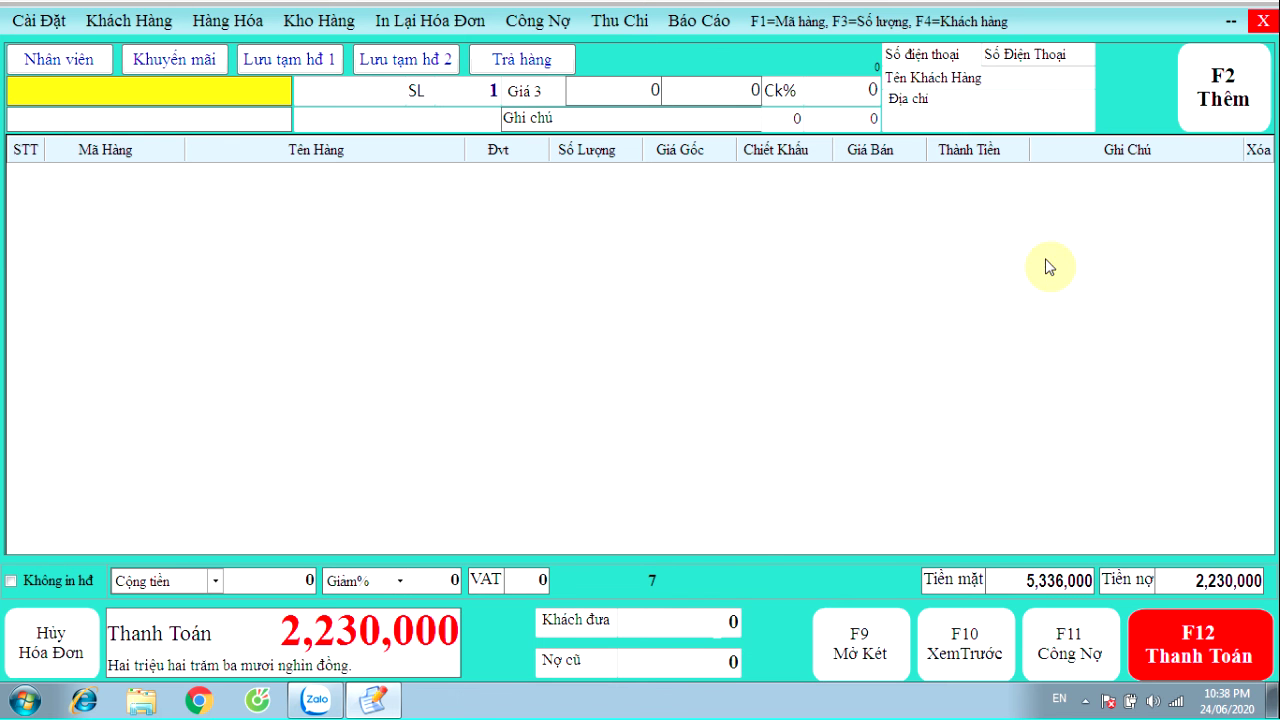
click(1013, 590)
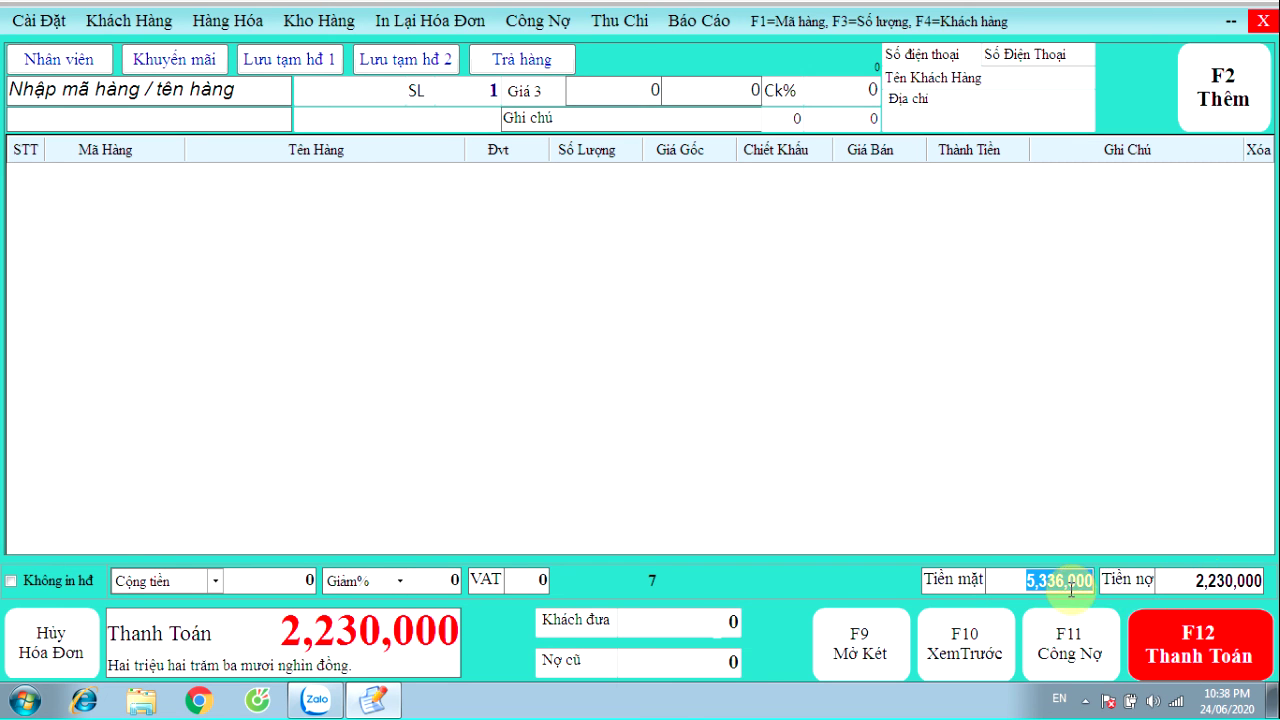
click(1186, 582)
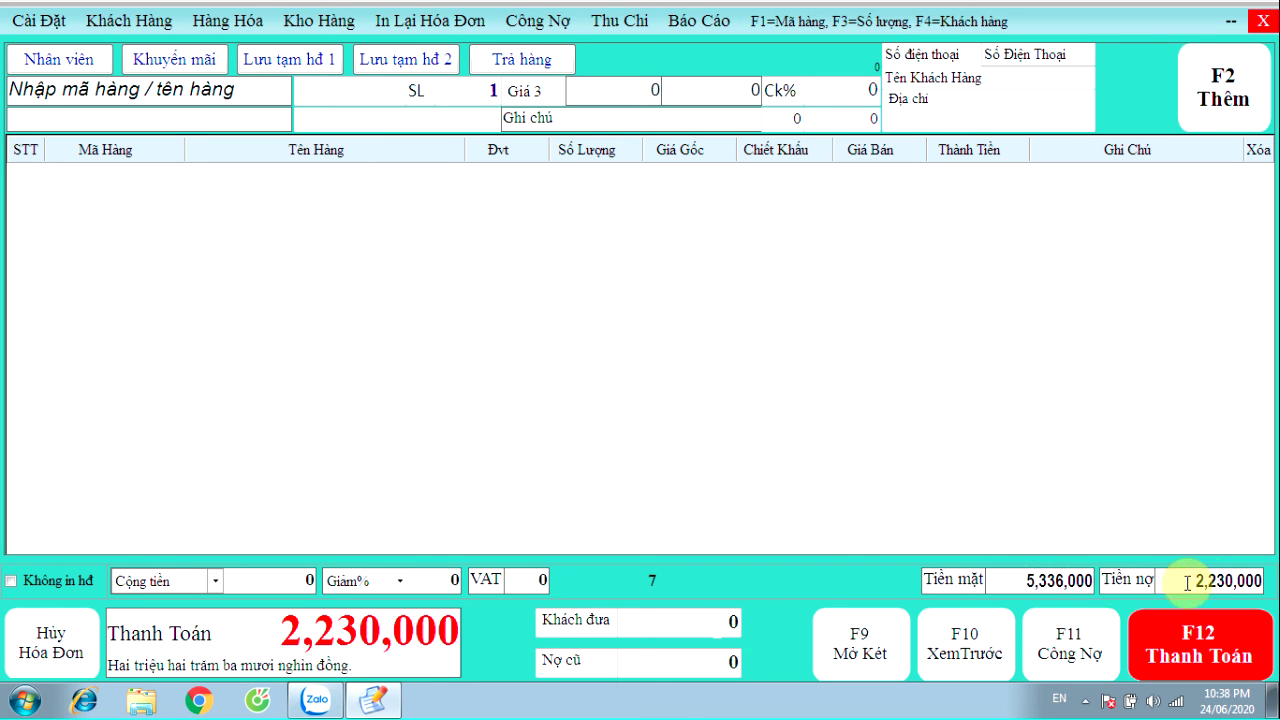
drag(1186, 582, 1272, 585)
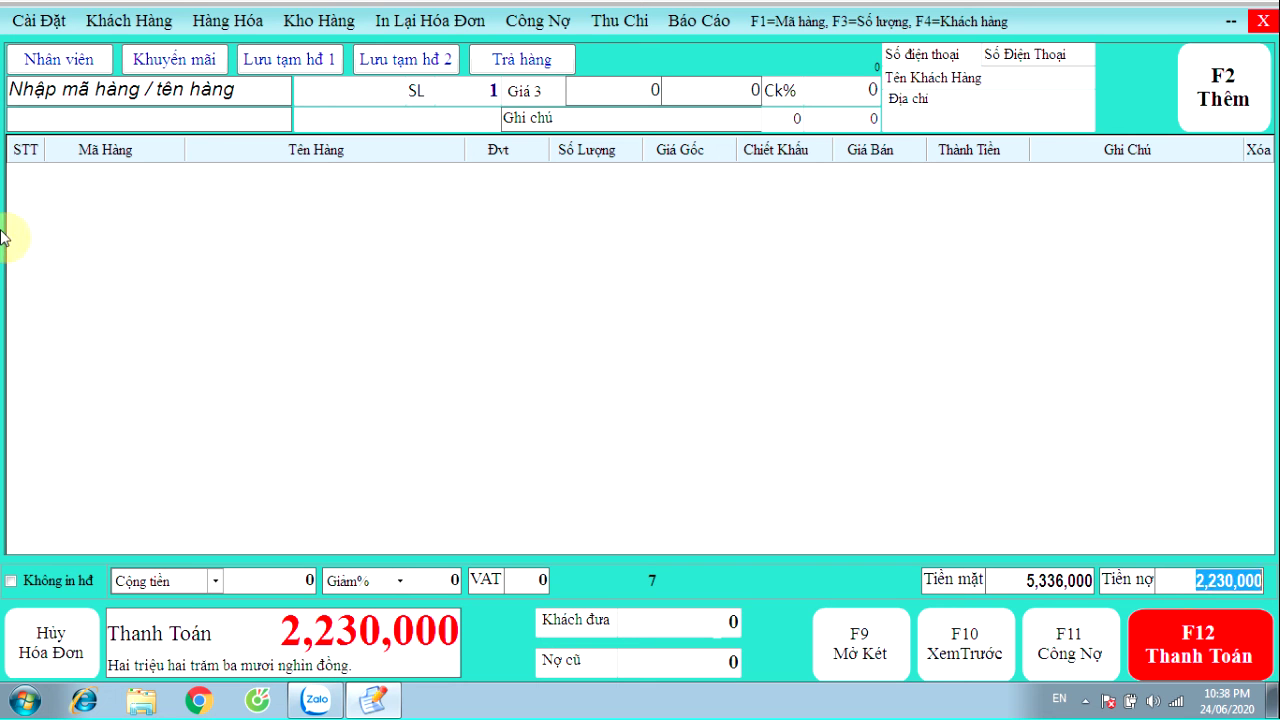
click(700, 20)
Open the Báo cáo bán hàng report and browse its four invoice rows
click(703, 46)
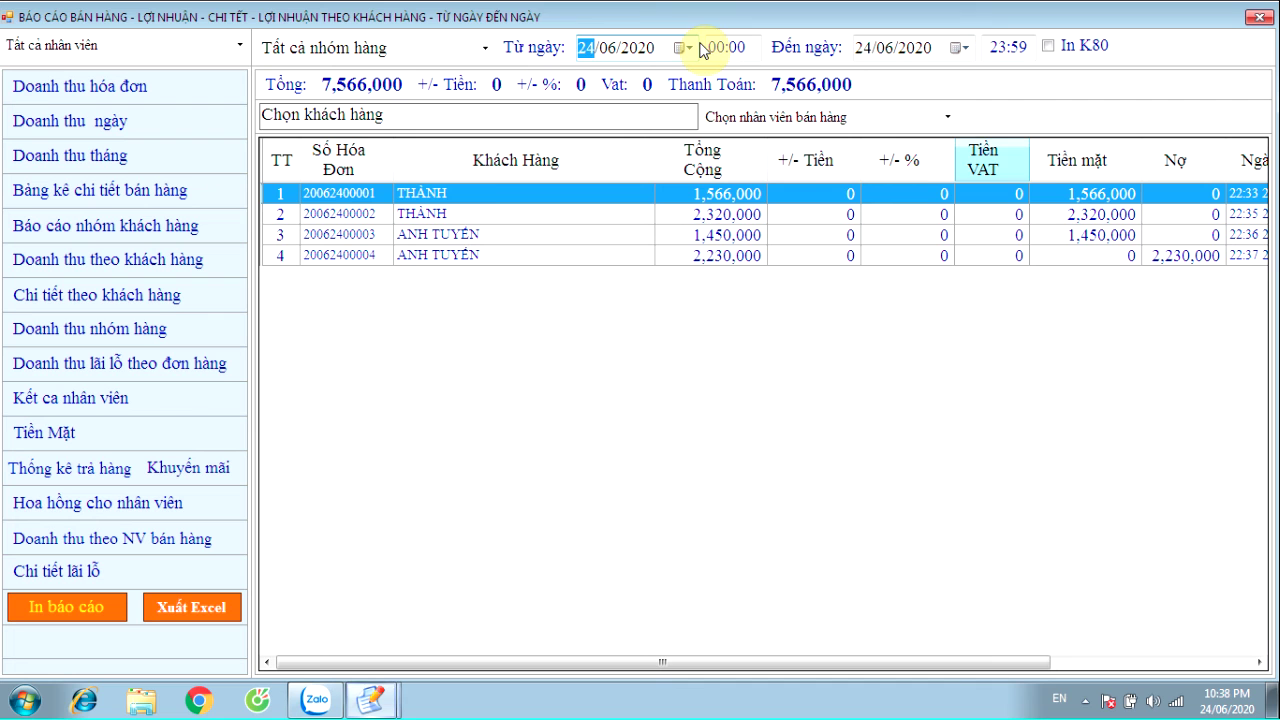
click(457, 212)
click(457, 236)
click(449, 252)
click(443, 192)
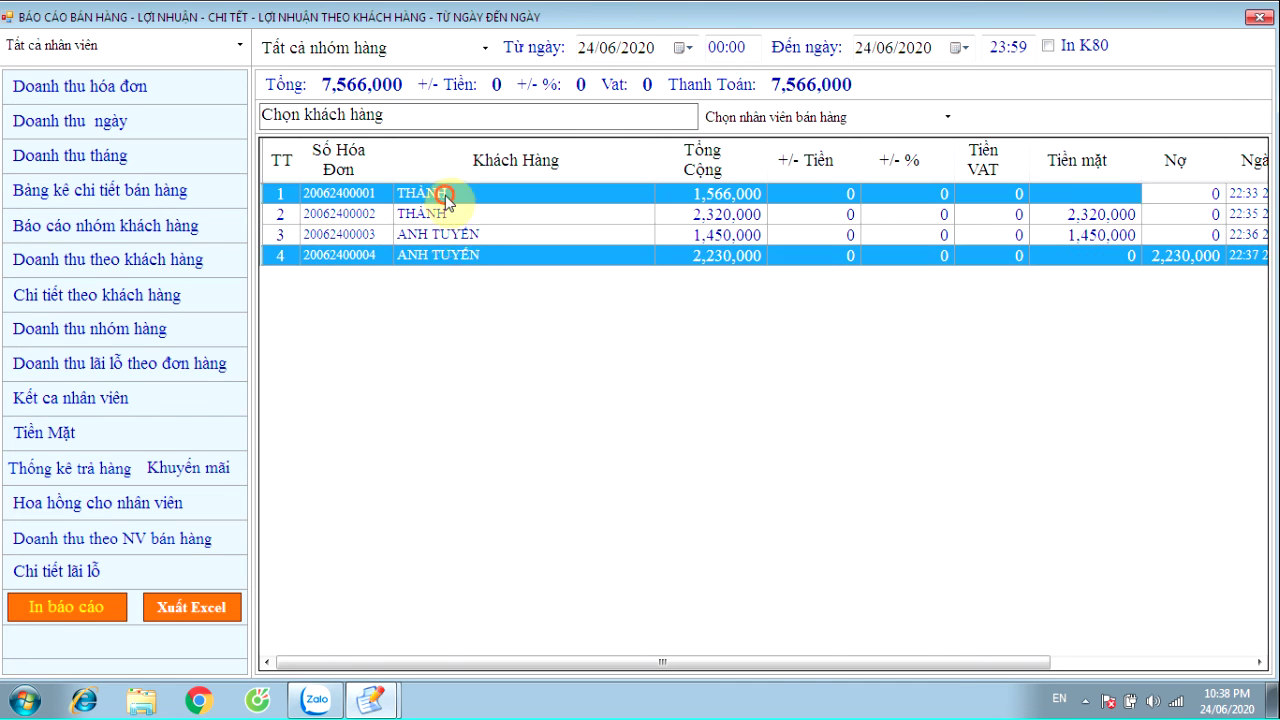
click(443, 214)
click(445, 235)
click(447, 255)
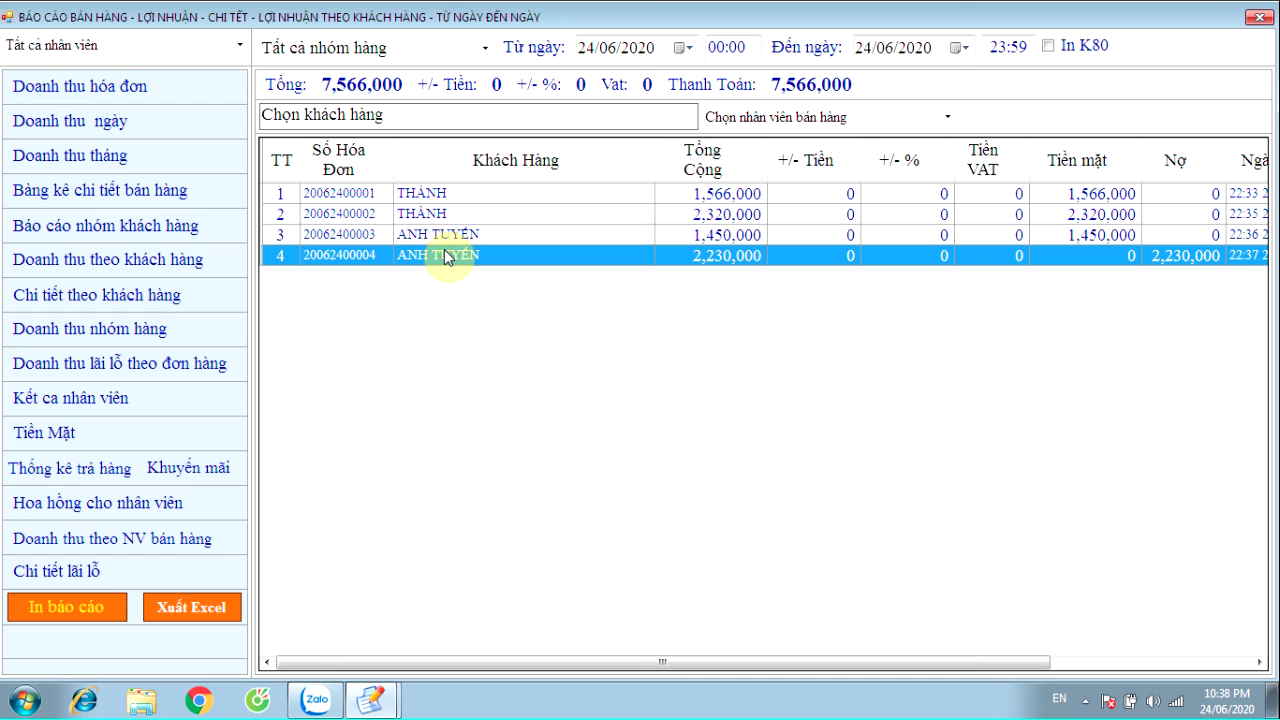
Scroll the grid to check each invoice's payment time, including the 22:37 credit invoice
drag(308, 662, 459, 666)
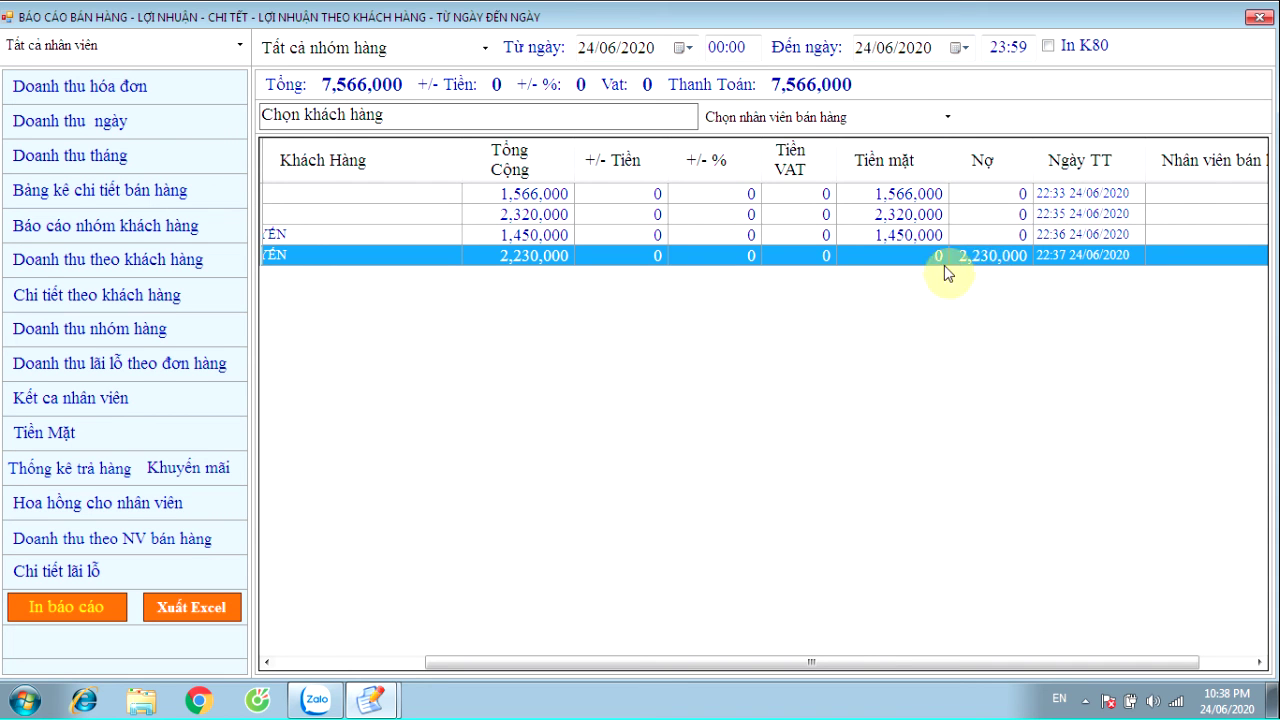
click(1068, 194)
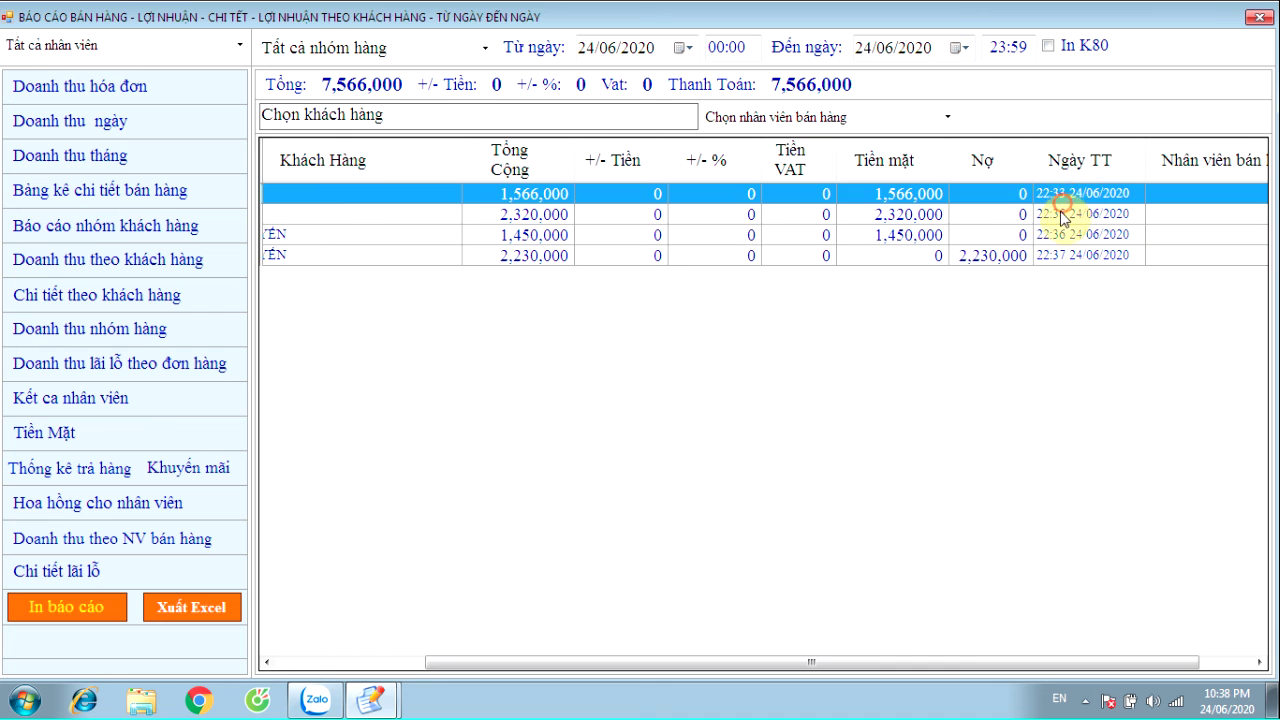
click(1066, 214)
click(1066, 235)
click(1068, 256)
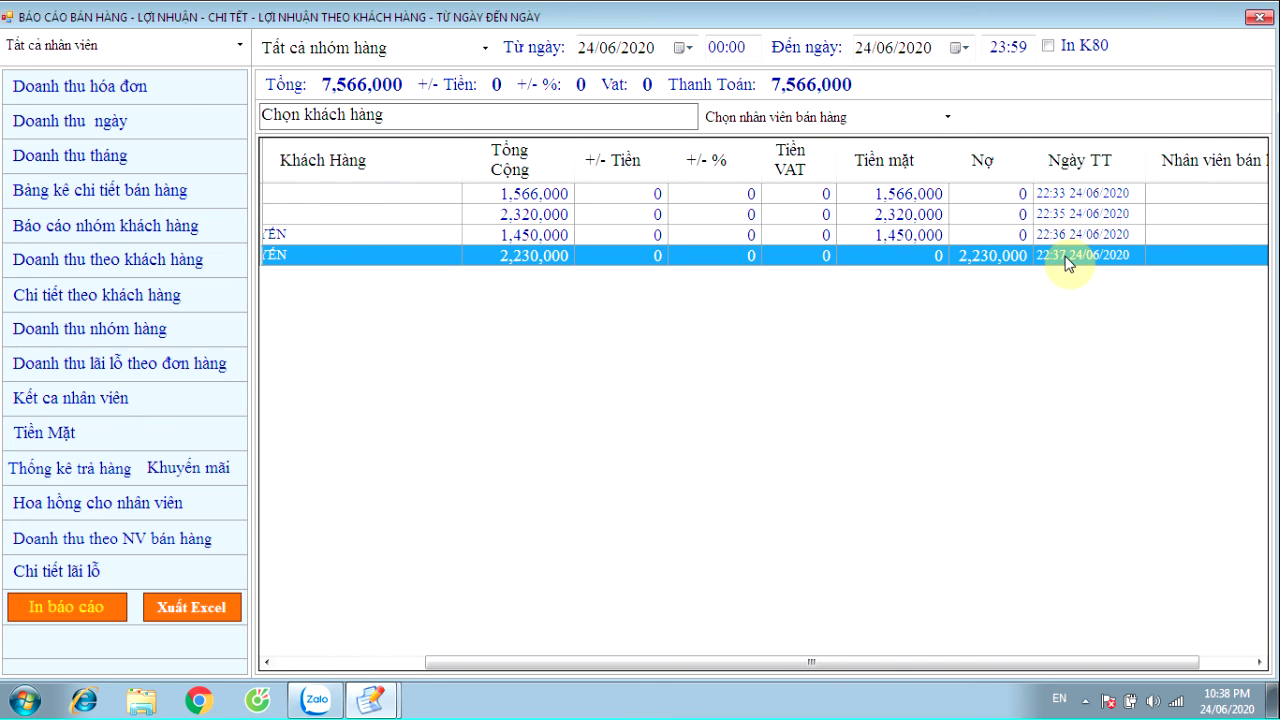
drag(784, 661, 632, 661)
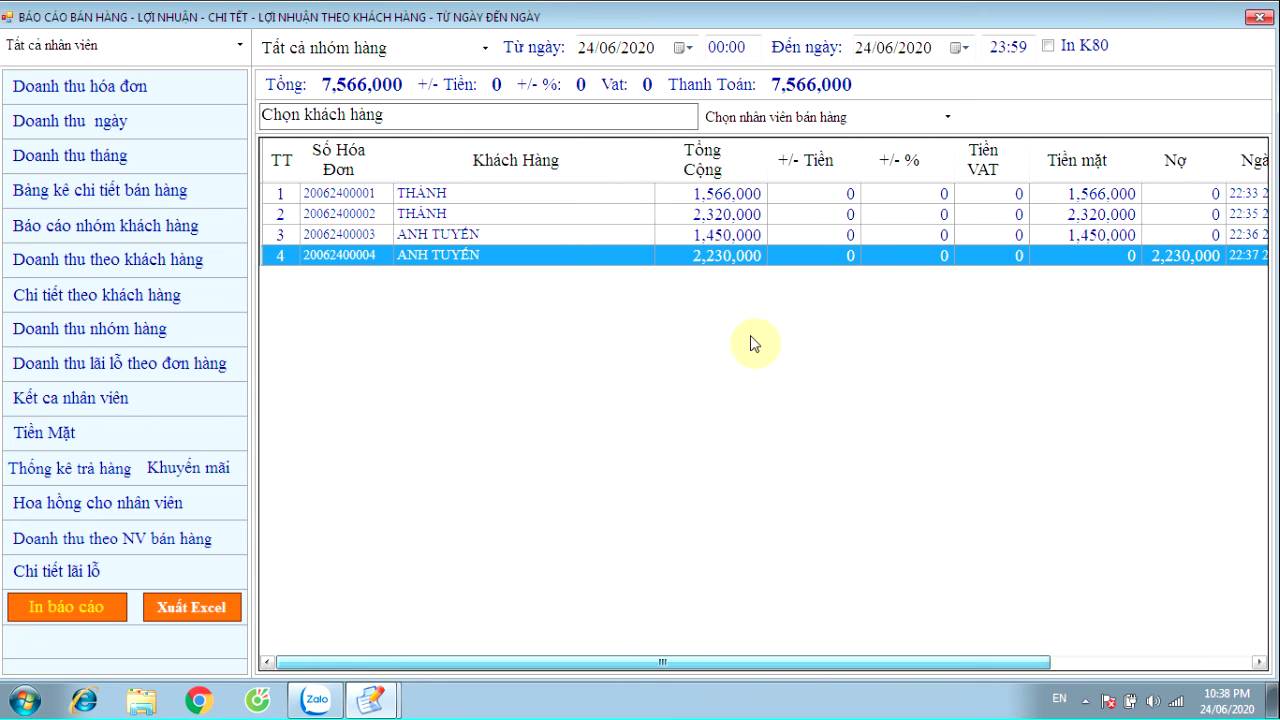
Open invoice 00001's items: 6 Mít yogurts and 2 Sữa Chua Trắng, totalling 1,566,000
double_click(735, 193)
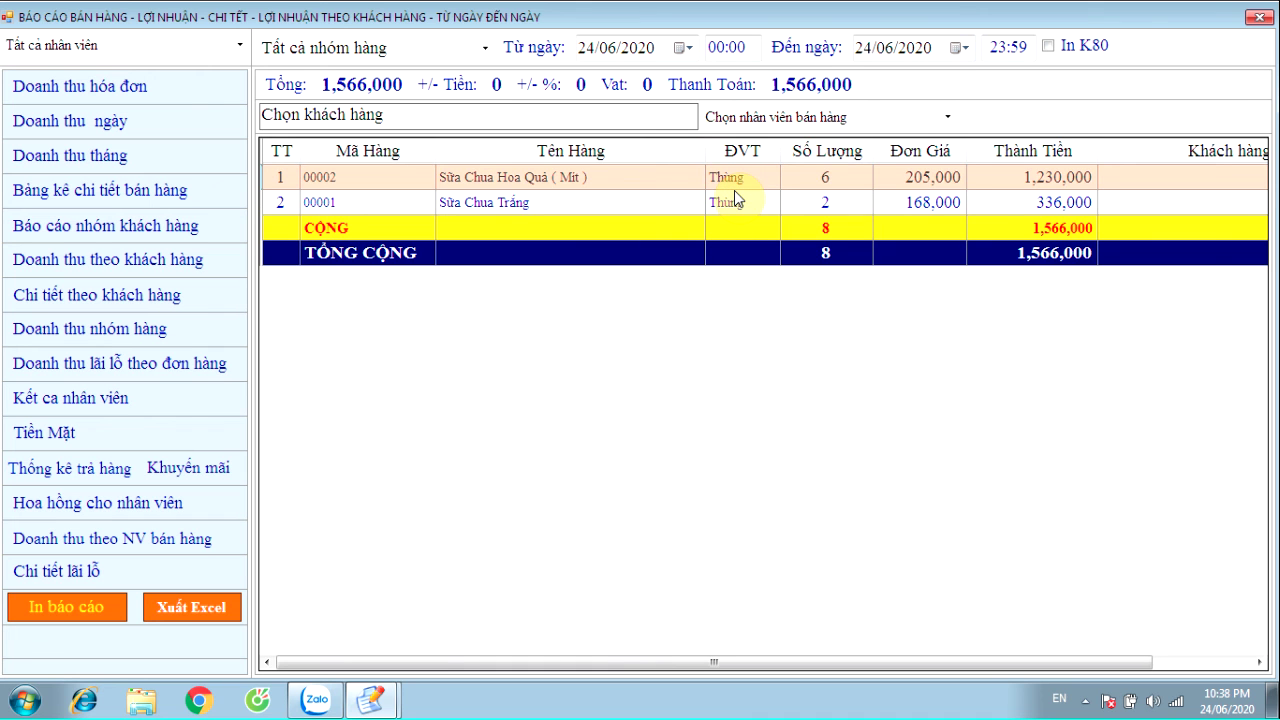
click(610, 197)
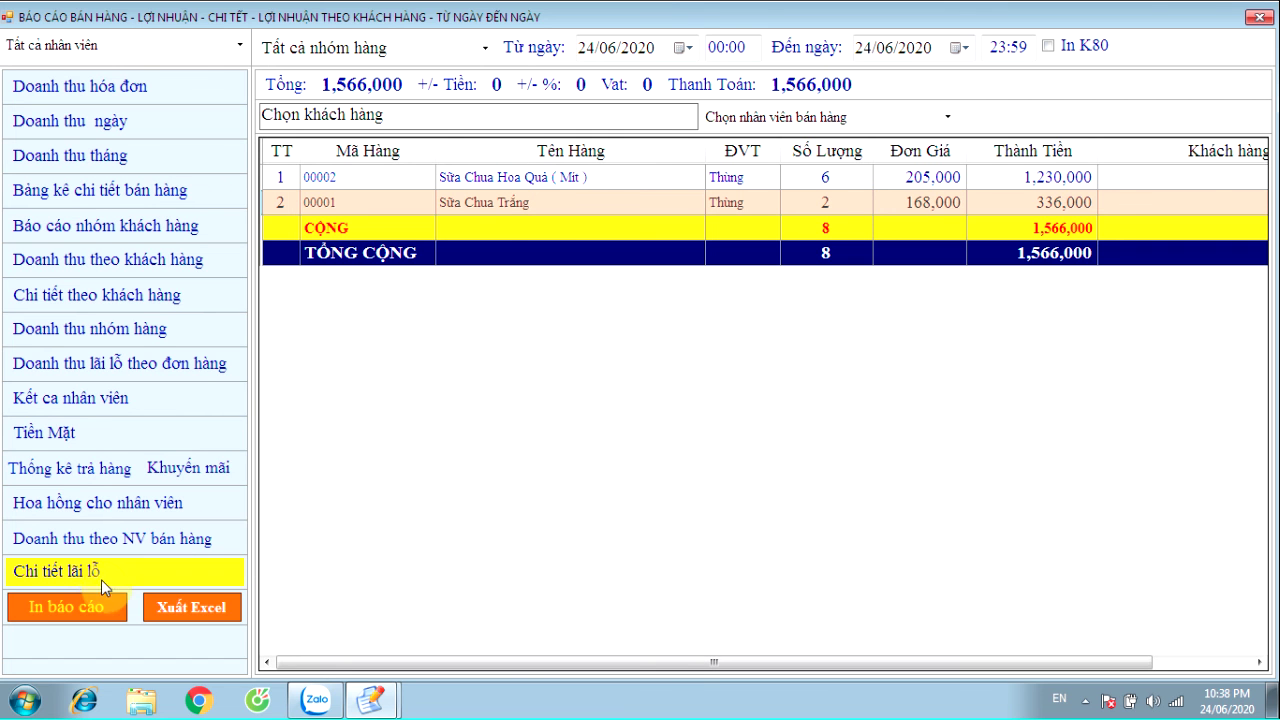
Open Bảng kê chi tiết bán hàng and review the BÁNH KẸO items sold
click(96, 192)
click(620, 226)
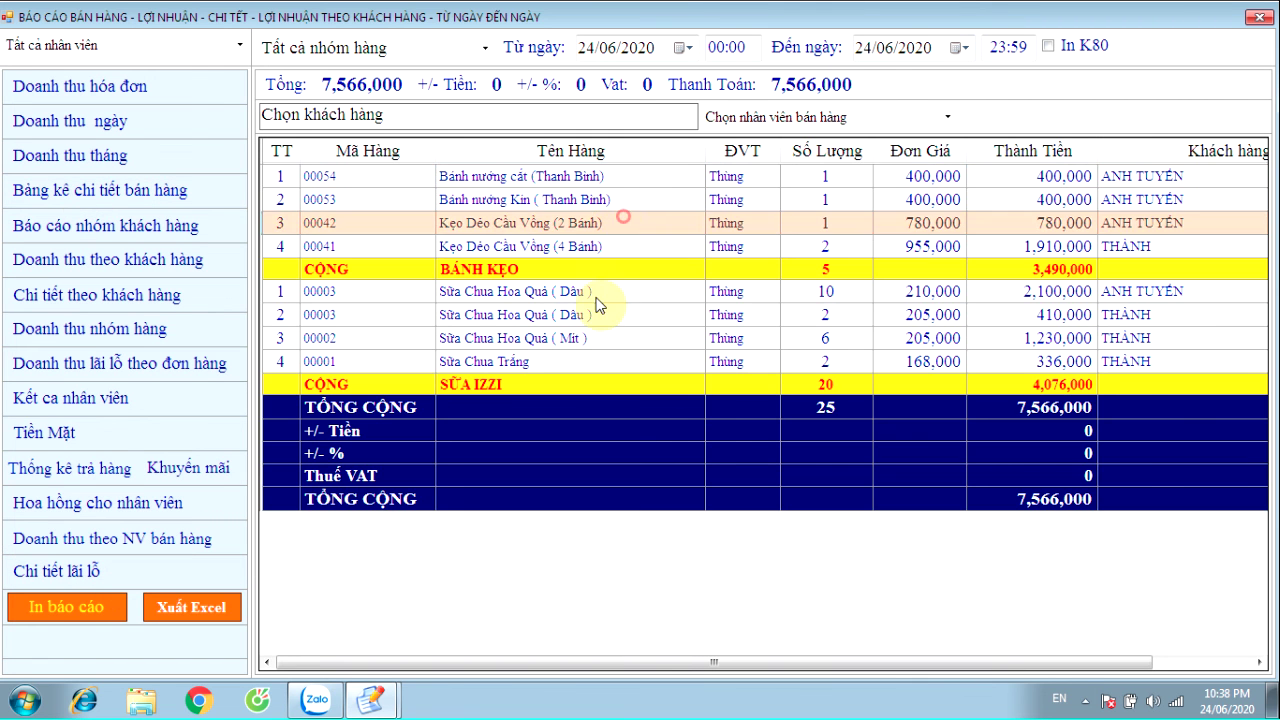
click(508, 266)
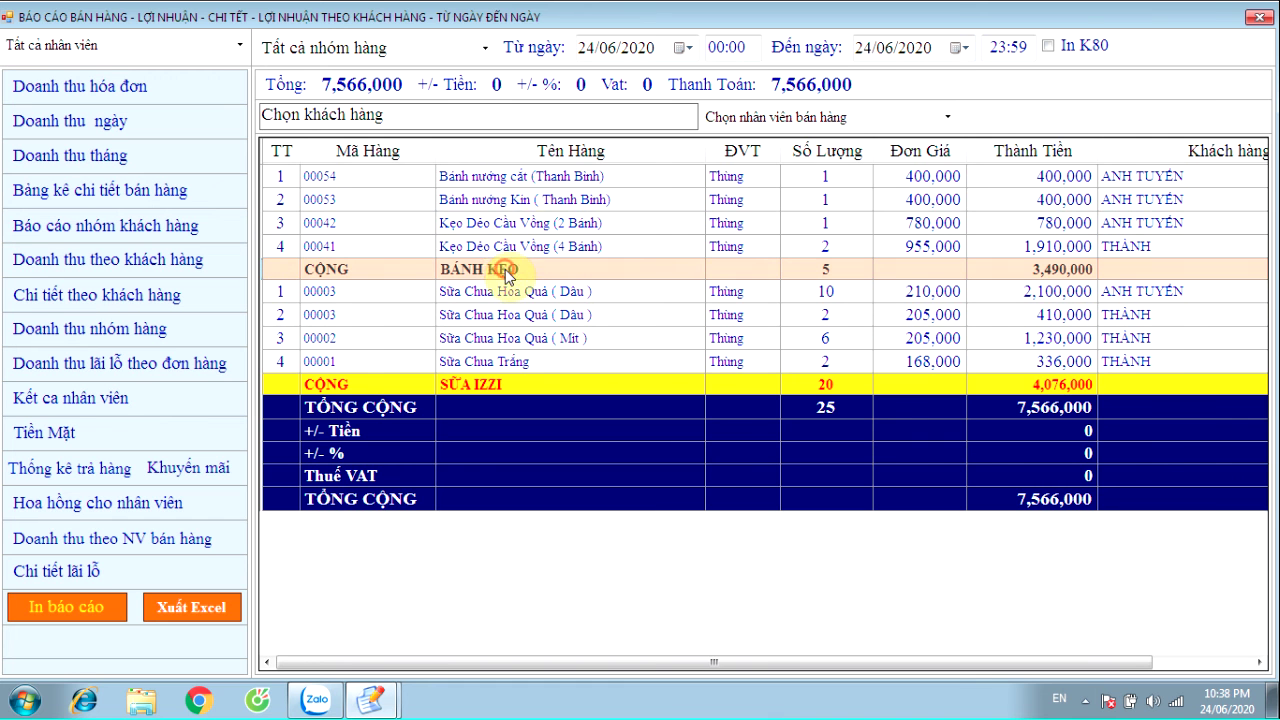
click(520, 176)
click(513, 200)
click(517, 228)
click(520, 246)
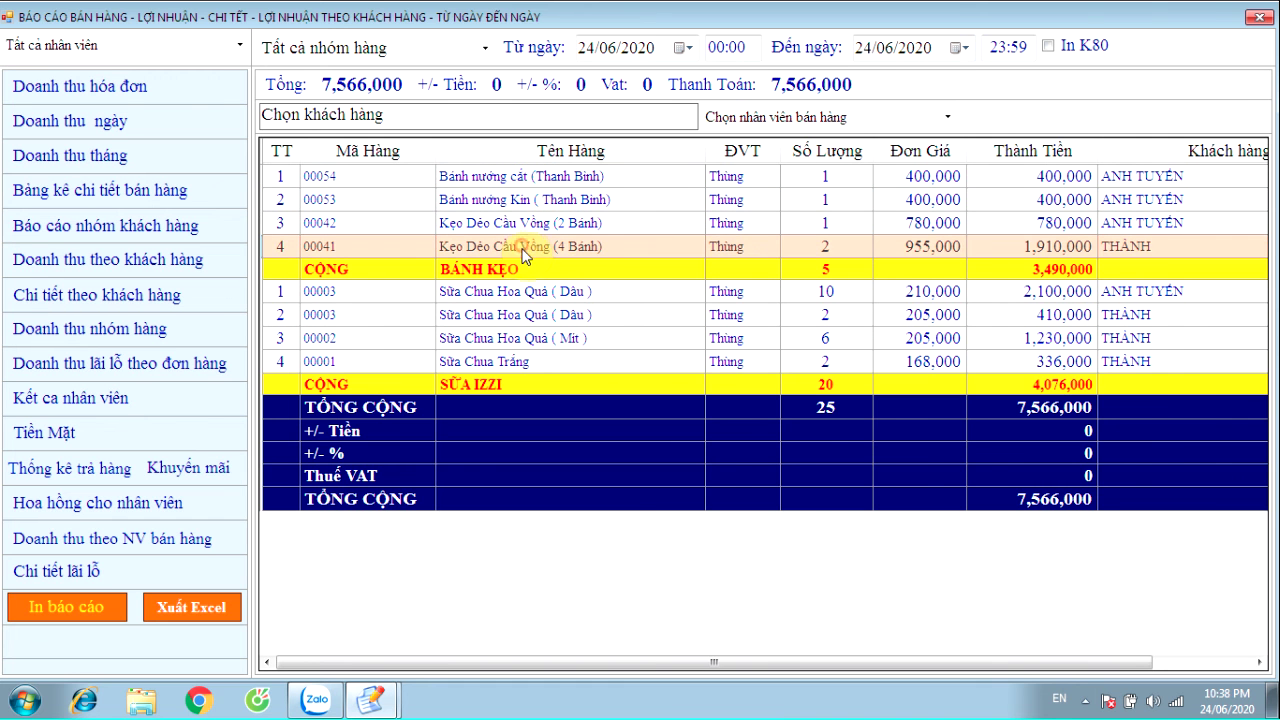
Review the SỮA IZZI yogurt lines and grand total, then return to Doanh thu hóa đơn
click(506, 386)
click(498, 292)
click(490, 316)
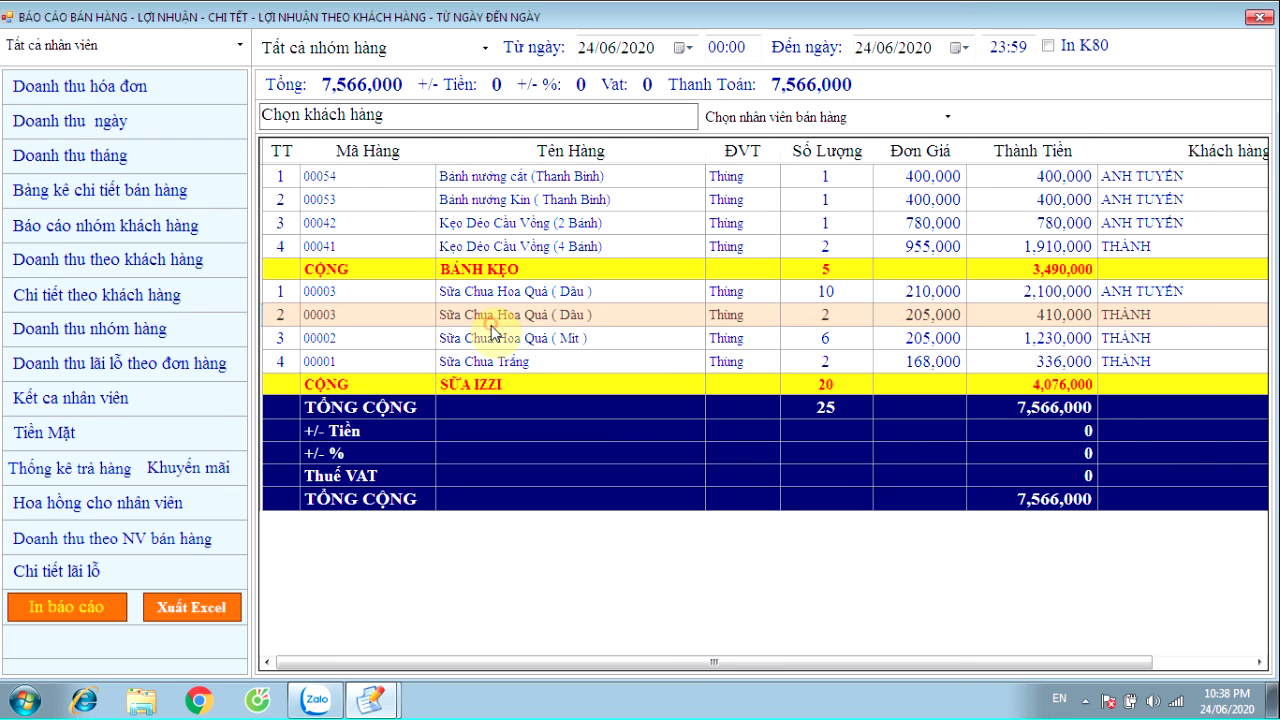
click(1079, 498)
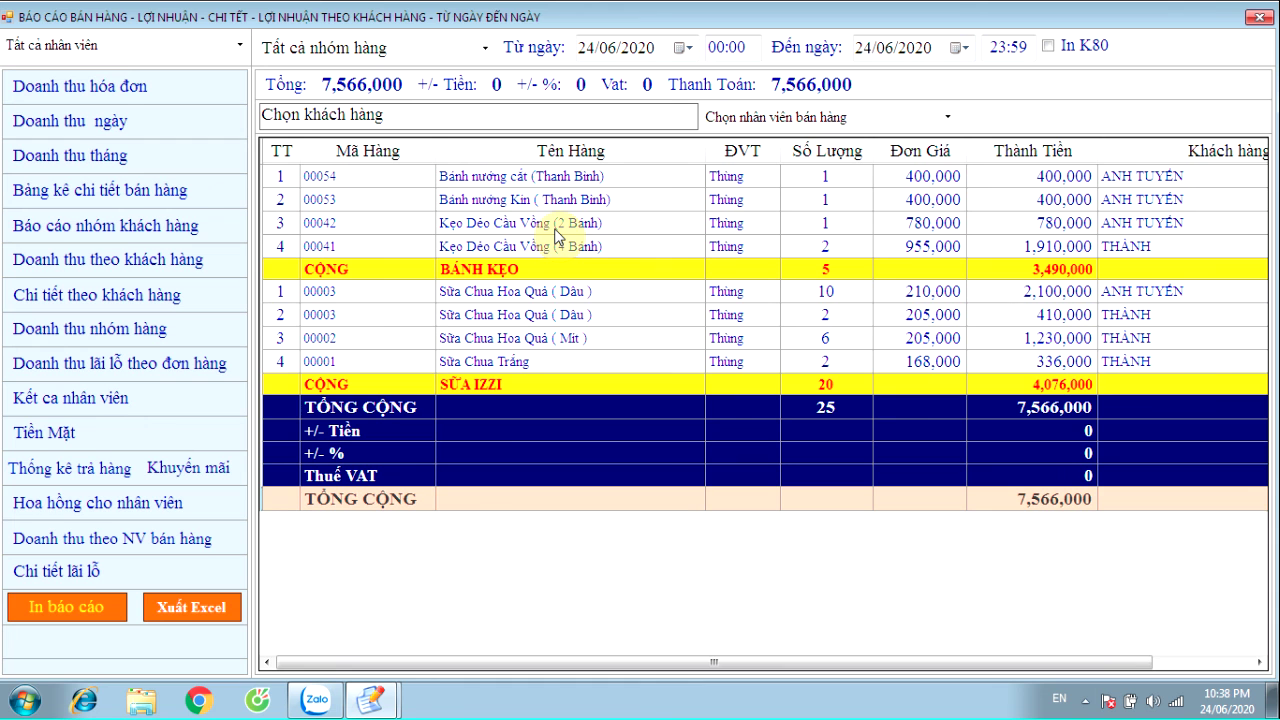
click(83, 92)
Open invoice 00003's items: one Bánh nướng Kin and five Dâu yogurts, 1,450,000
click(592, 214)
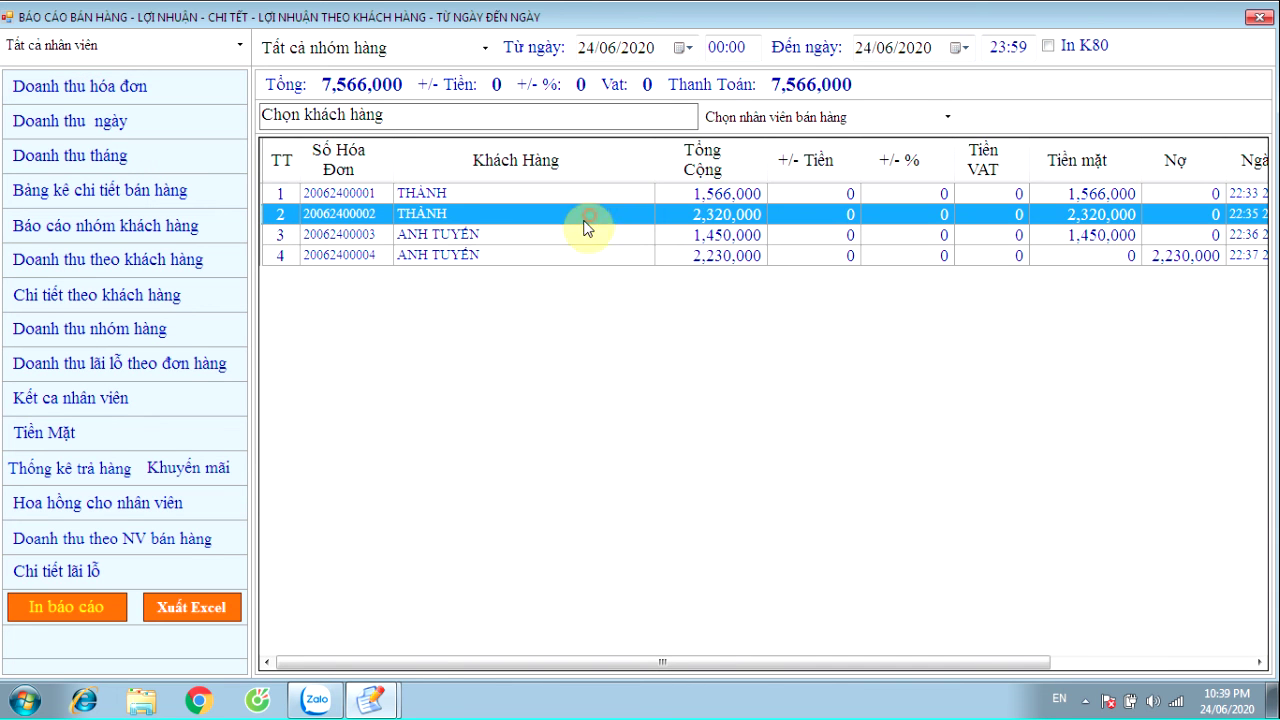
click(580, 238)
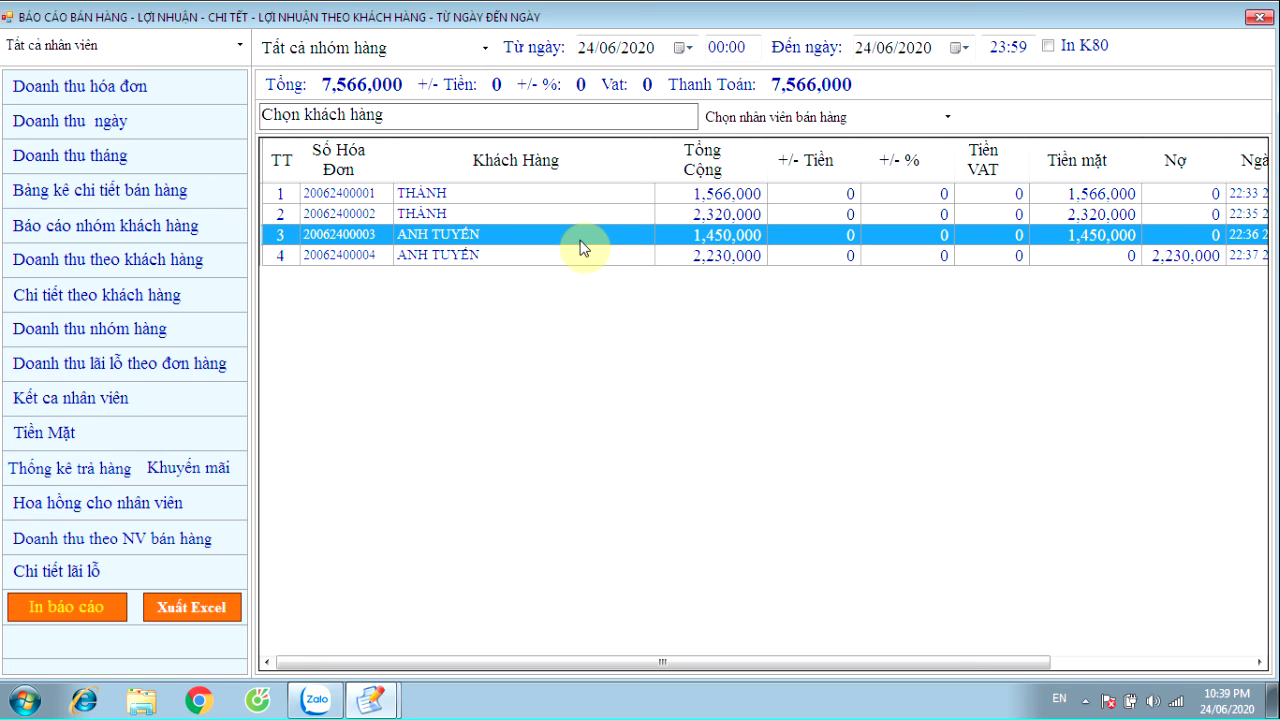
double_click(504, 236)
click(535, 182)
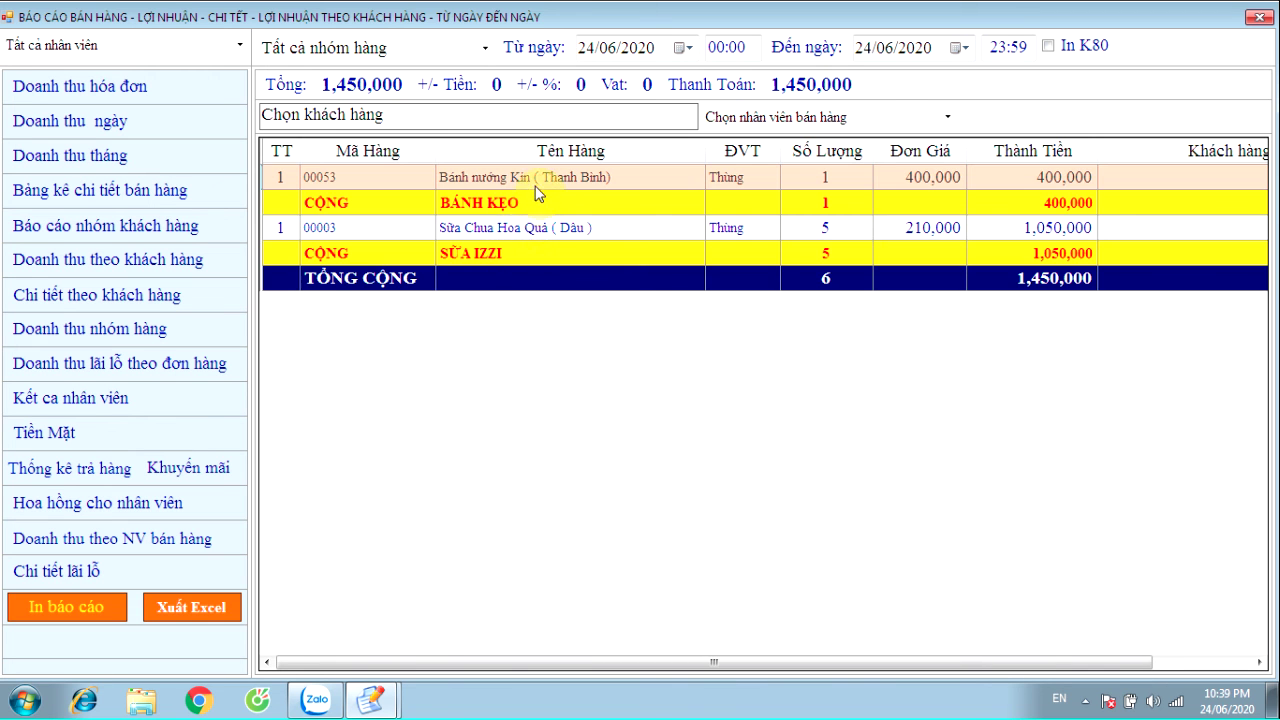